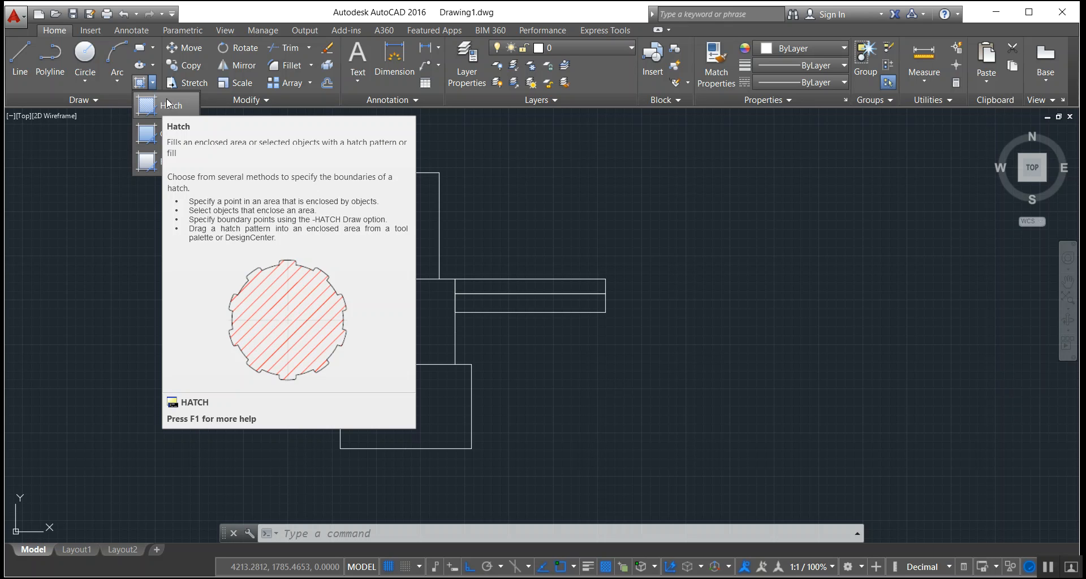
pyautogui.click(504, 226)
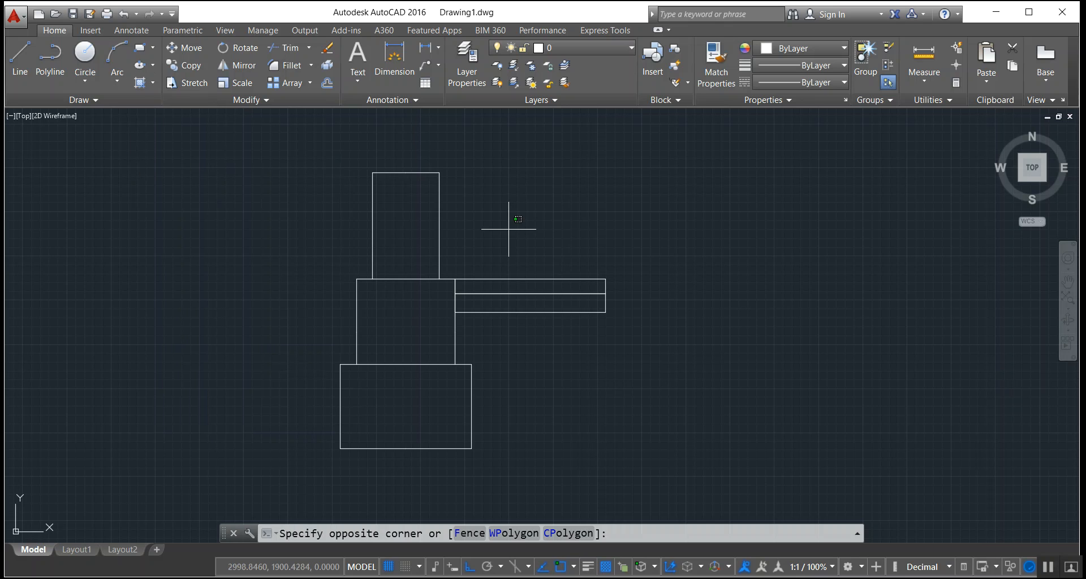
pyautogui.click(464, 202)
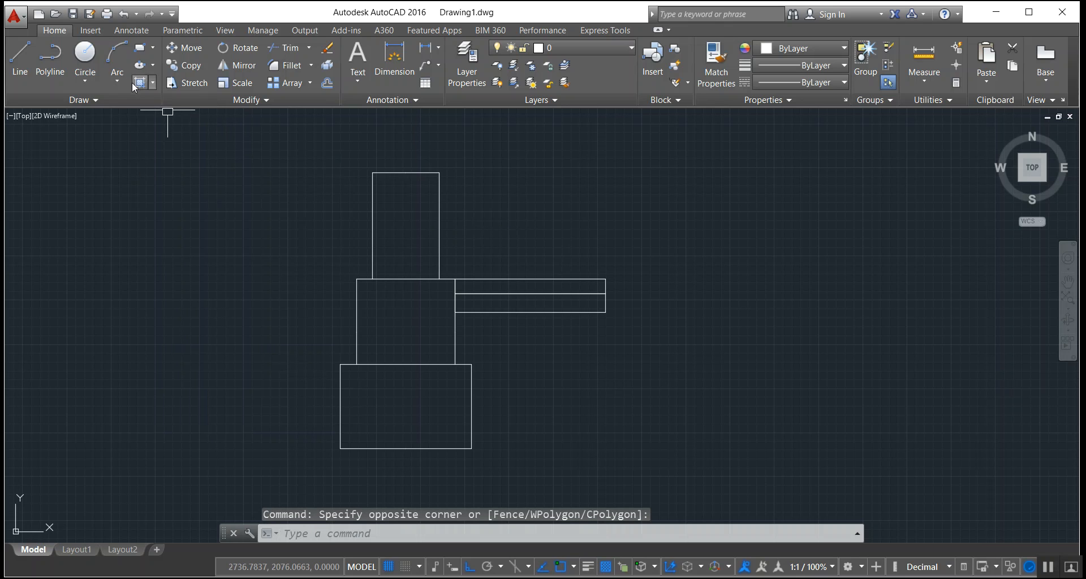
# Step: Hatch the interior of the uppermost rectangle with the ANSI31 pattern
pyautogui.click(153, 83)
pyautogui.click(153, 111)
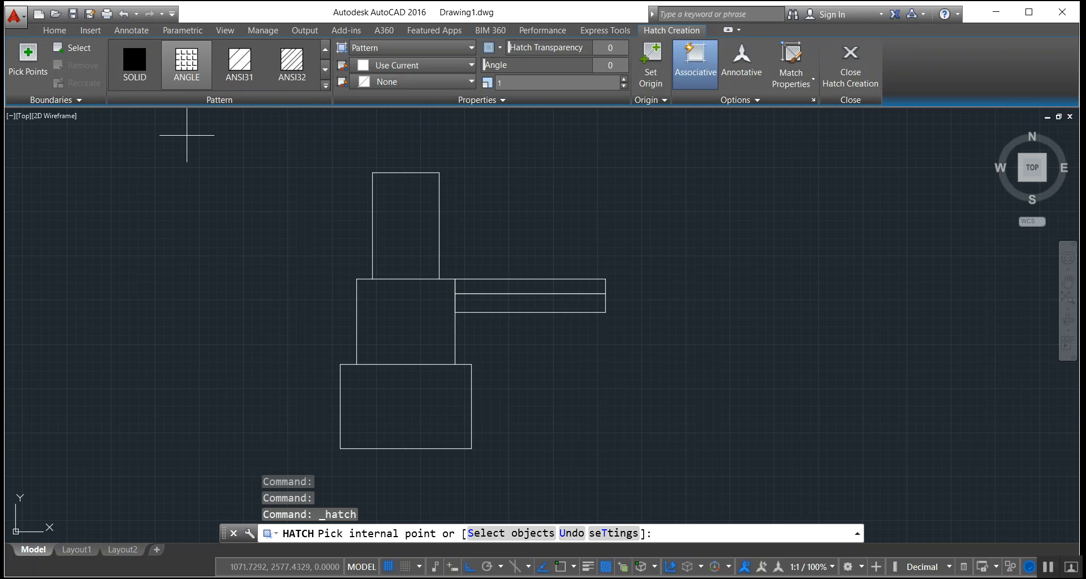
pyautogui.click(325, 86)
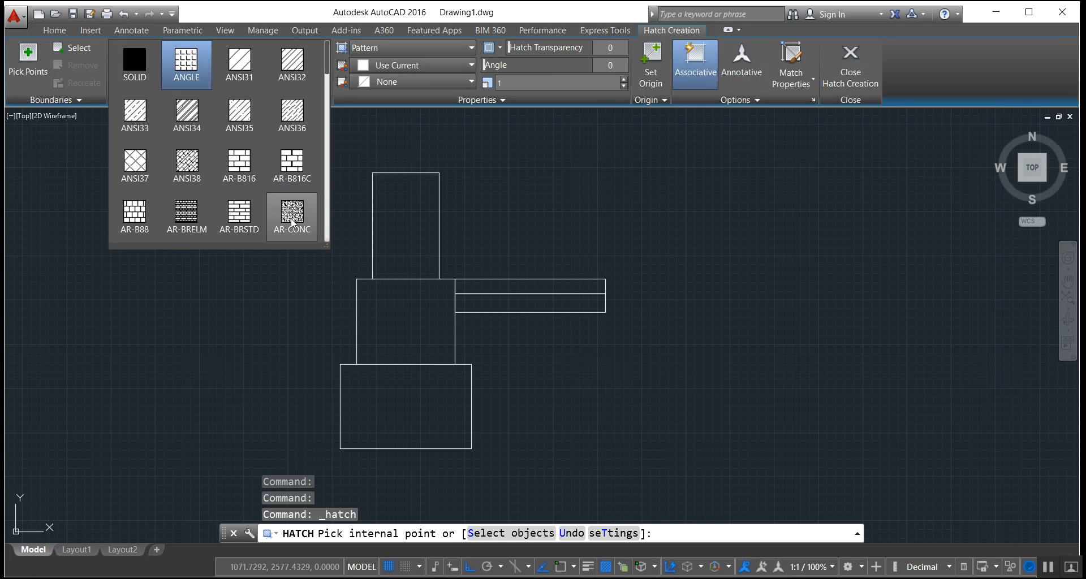
pyautogui.scroll(-1, 290, 223)
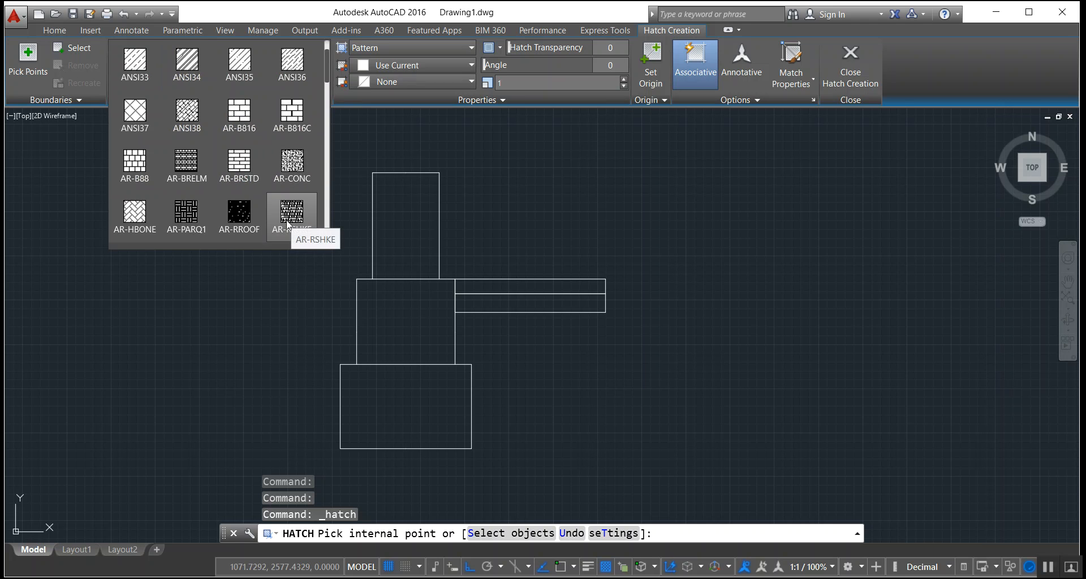
pyautogui.scroll(-1, 287, 224)
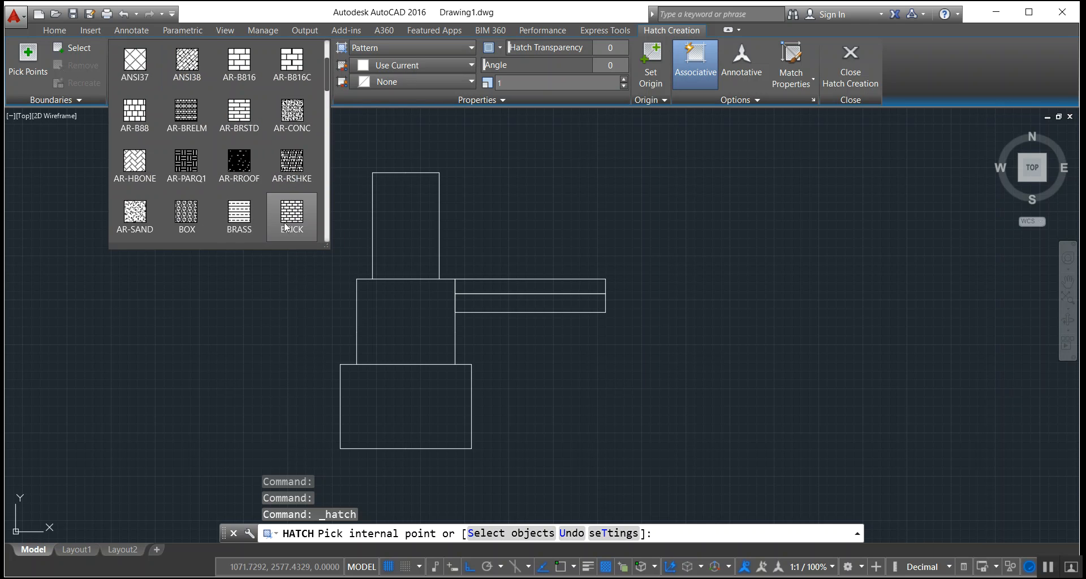
pyautogui.scroll(-2, 203, 223)
pyautogui.scroll(-2, 206, 218)
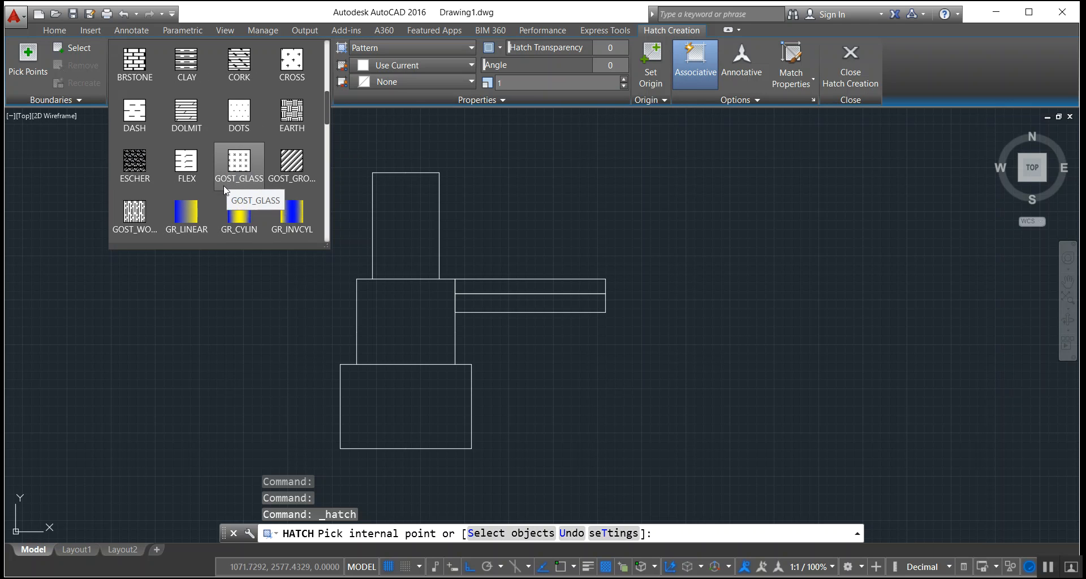
pyautogui.scroll(2, 211, 153)
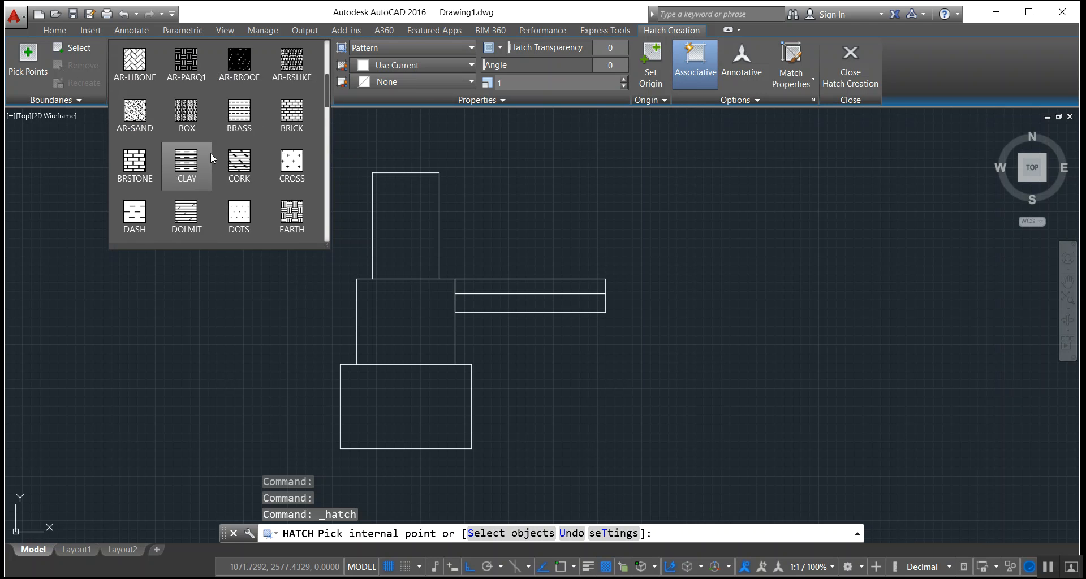
pyautogui.scroll(-1, 210, 153)
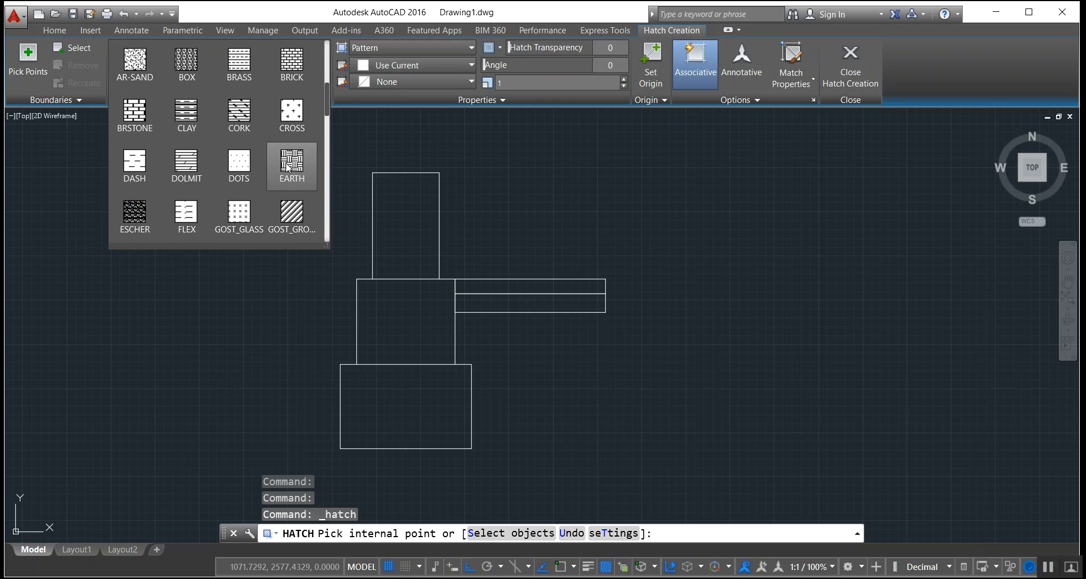
pyautogui.scroll(5, 288, 168)
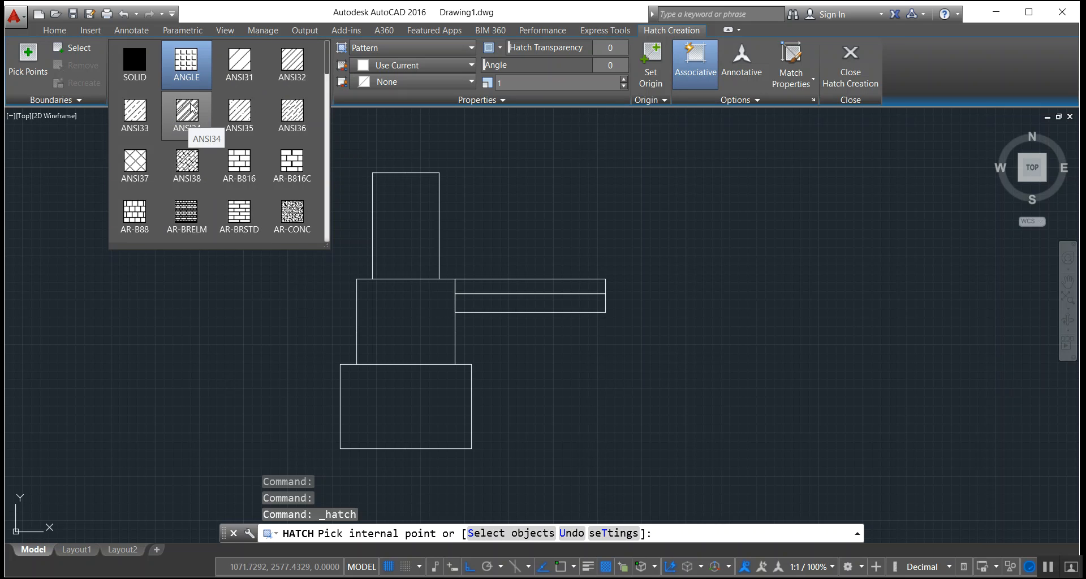
pyautogui.click(243, 75)
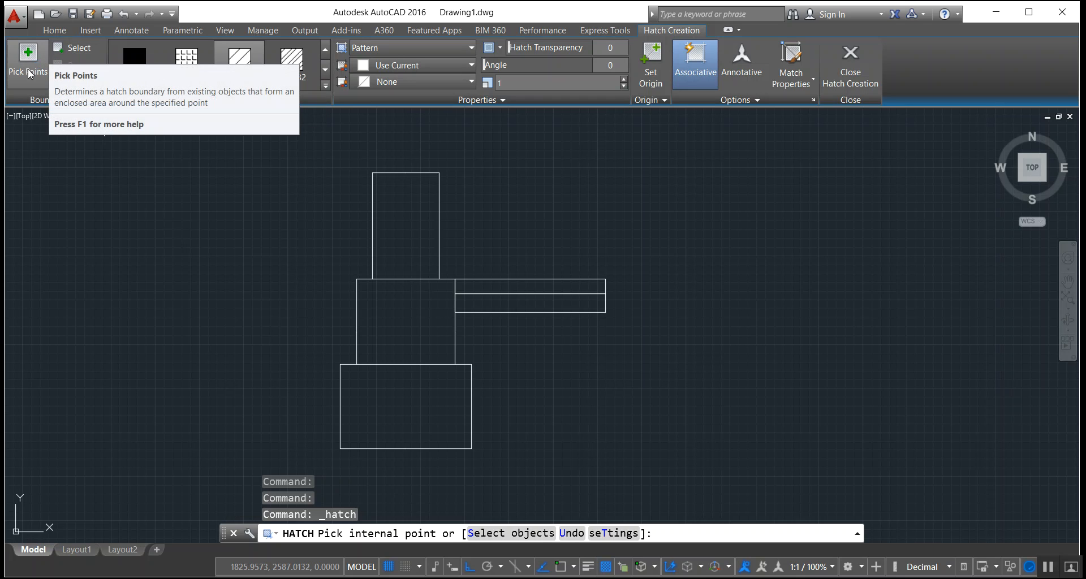
pyautogui.click(406, 225)
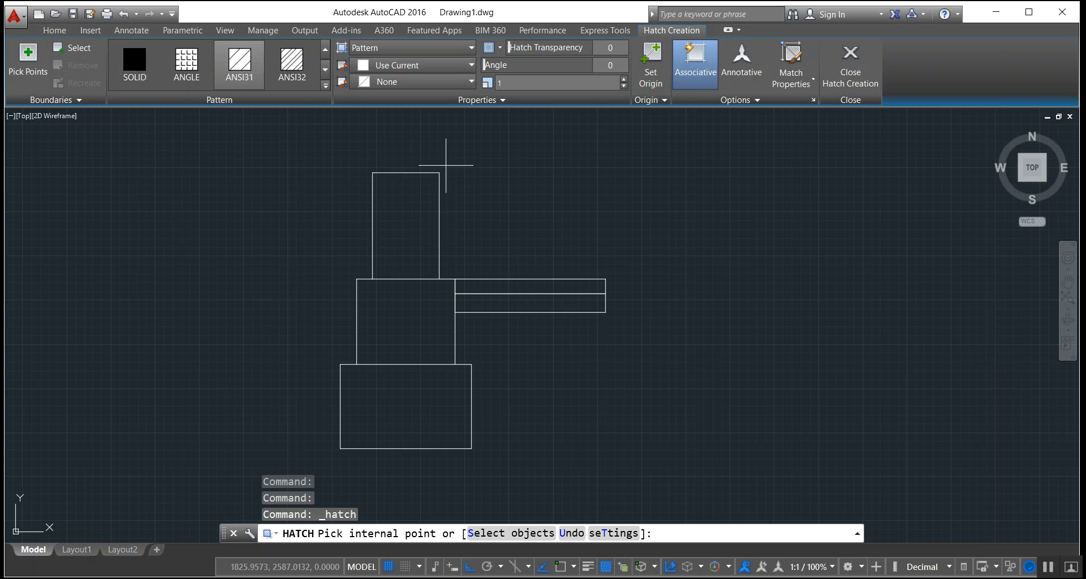
pyautogui.click(397, 232)
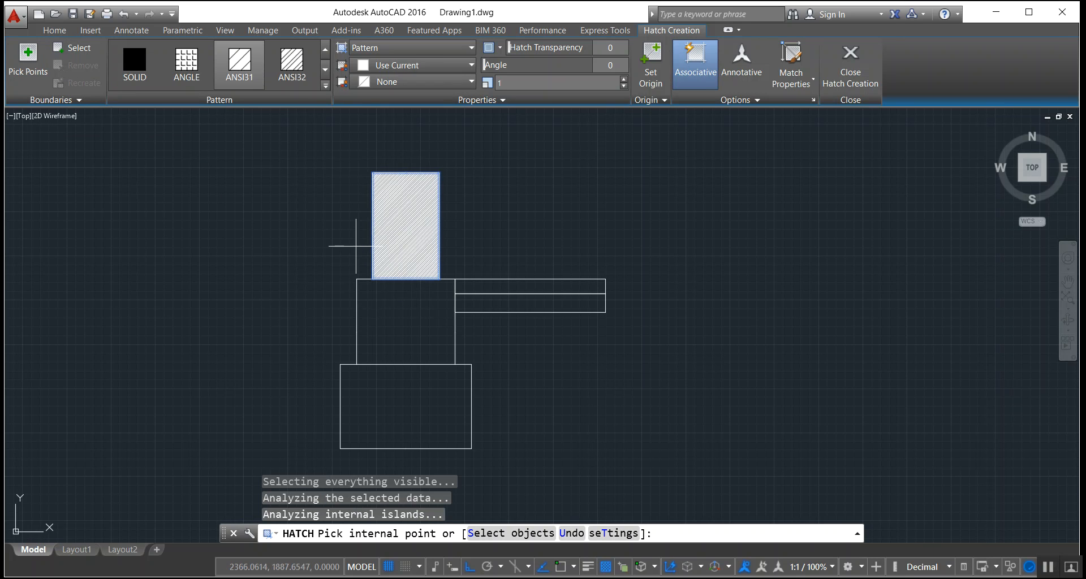
# Step: Inspect the hatch lines in the uppermost rectangle and set the hatch scale to 10
pyautogui.scroll(4, 332, 194)
pyautogui.scroll(2, 577, 181)
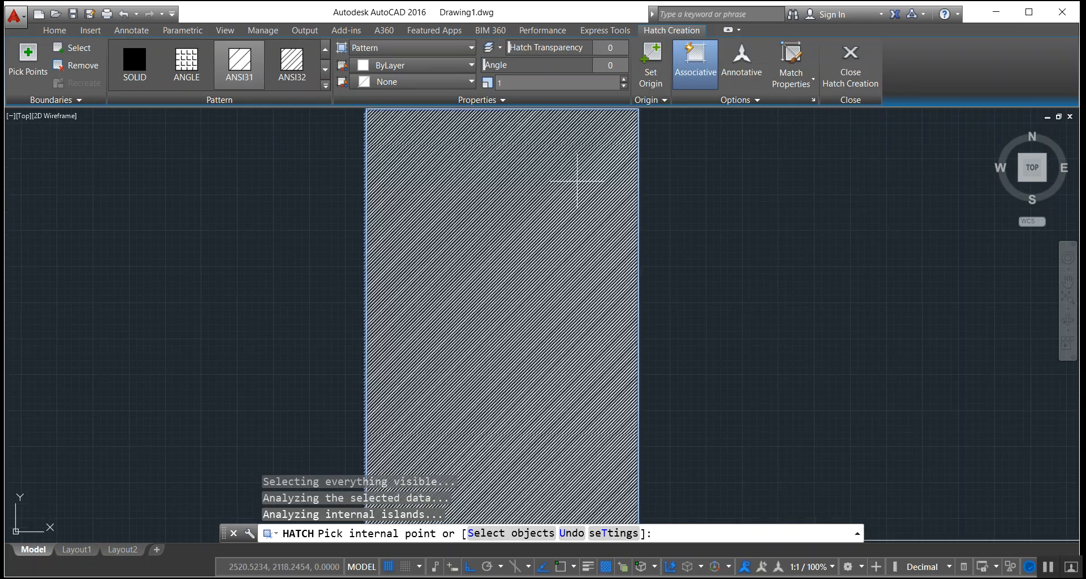
pyautogui.scroll(10, 560, 192)
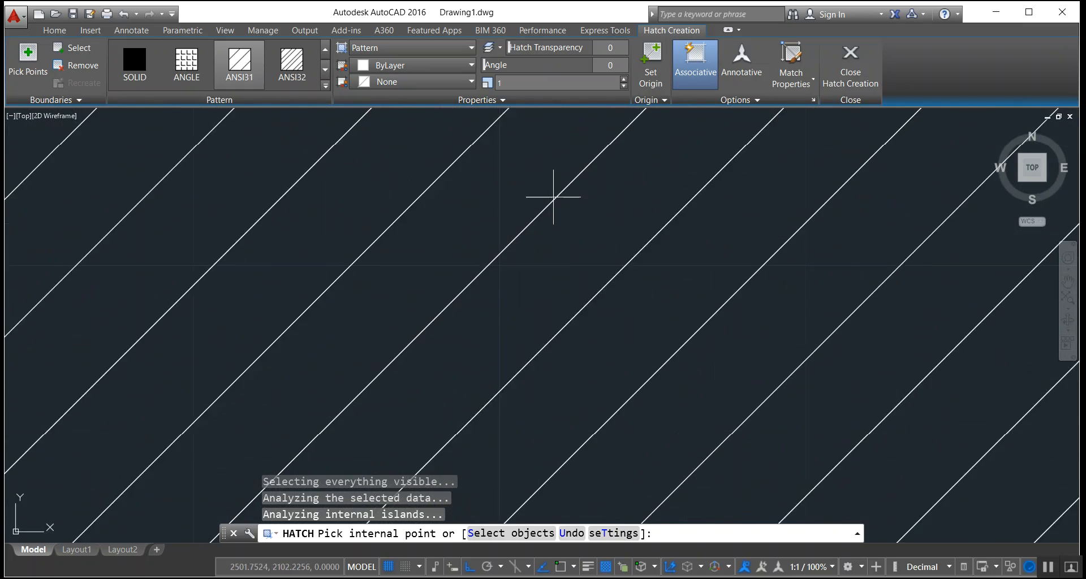
pyautogui.scroll(-12, 554, 196)
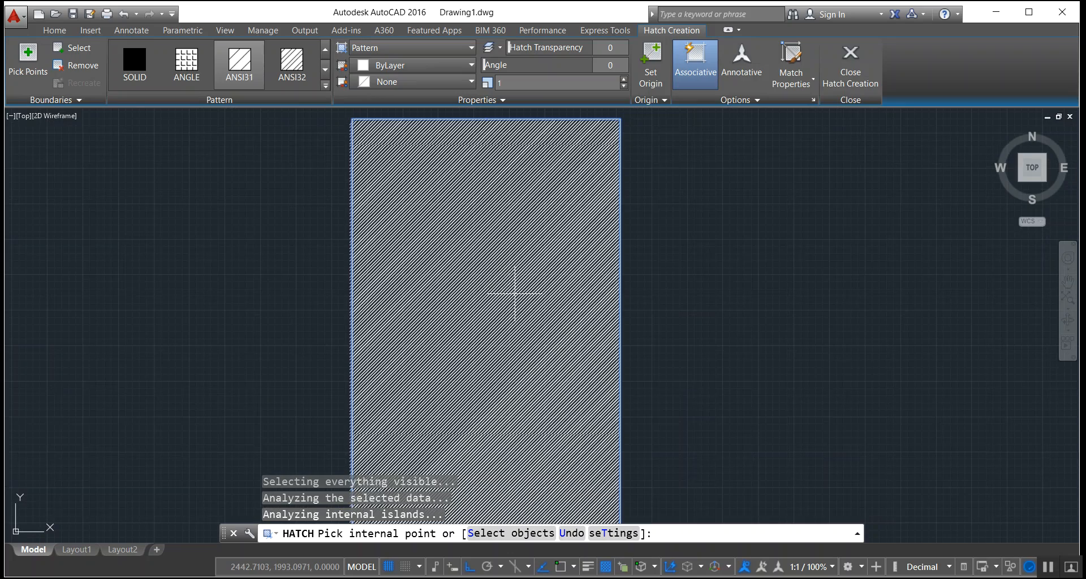
pyautogui.scroll(-2, 515, 293)
pyautogui.moveTo(594, 315)
pyautogui.mouseDown(button='middle')
pyautogui.moveTo(565, 286)
pyautogui.moveTo(509, 273)
pyautogui.mouseUp(button='middle')
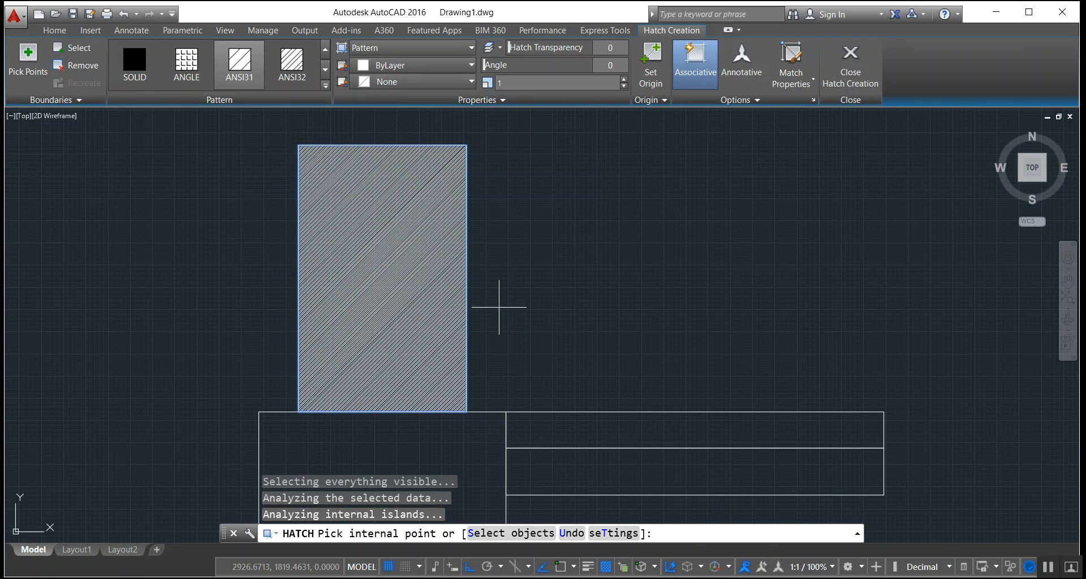
pyautogui.click(512, 82)
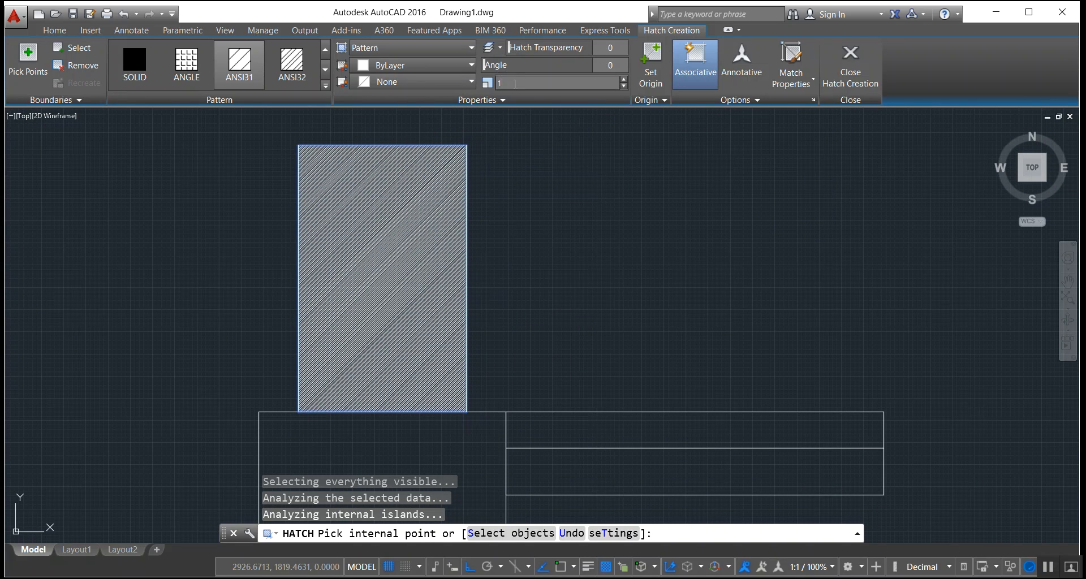
pyautogui.write('10')
pyautogui.press('Return')
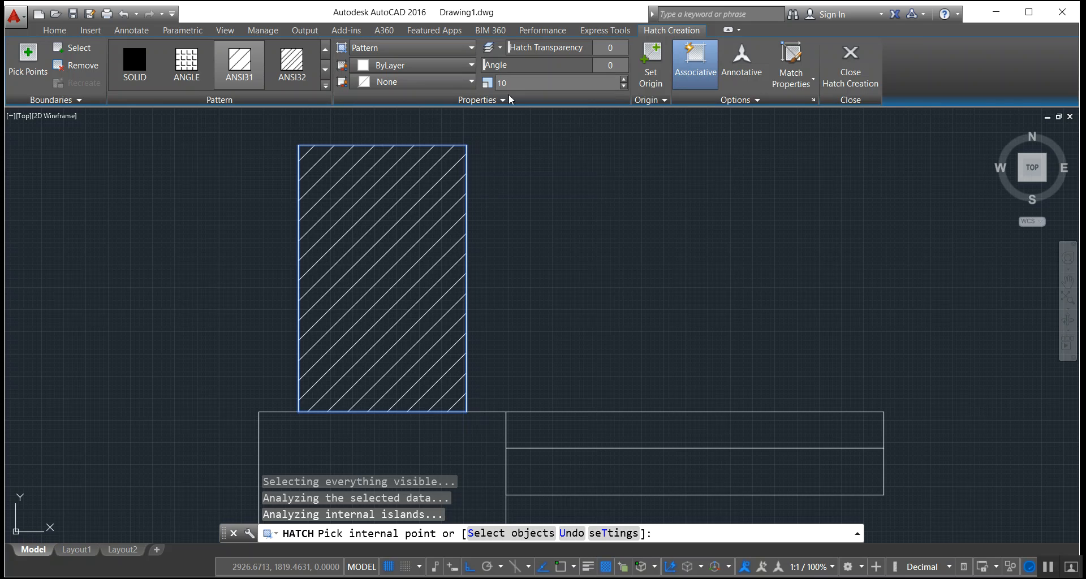
# Step: Reduce the uppermost rectangle's hatch scale in small increments to 6
pyautogui.click(624, 86)
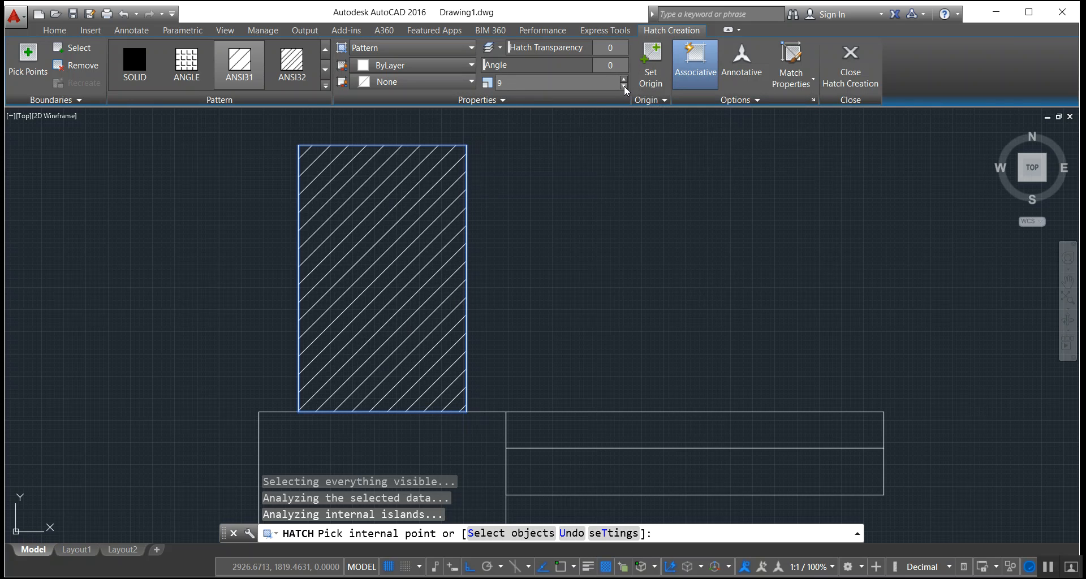
pyautogui.click(623, 86)
pyautogui.click(624, 85)
pyautogui.click(624, 86)
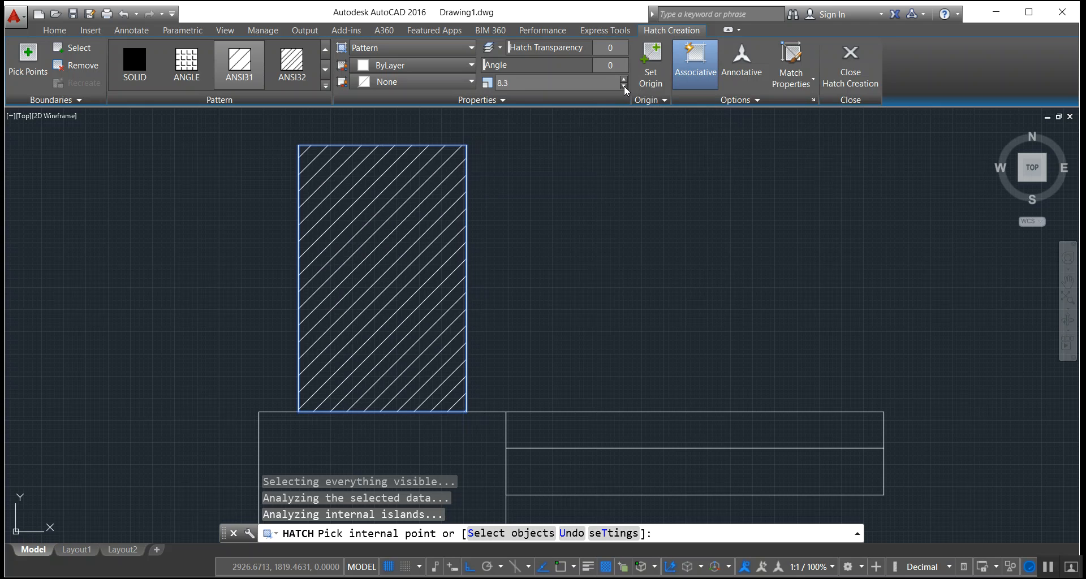
pyautogui.click(623, 86)
pyautogui.click(623, 86)
pyautogui.click(623, 86)
pyautogui.click(623, 86)
pyautogui.click(624, 86)
pyautogui.click(624, 86)
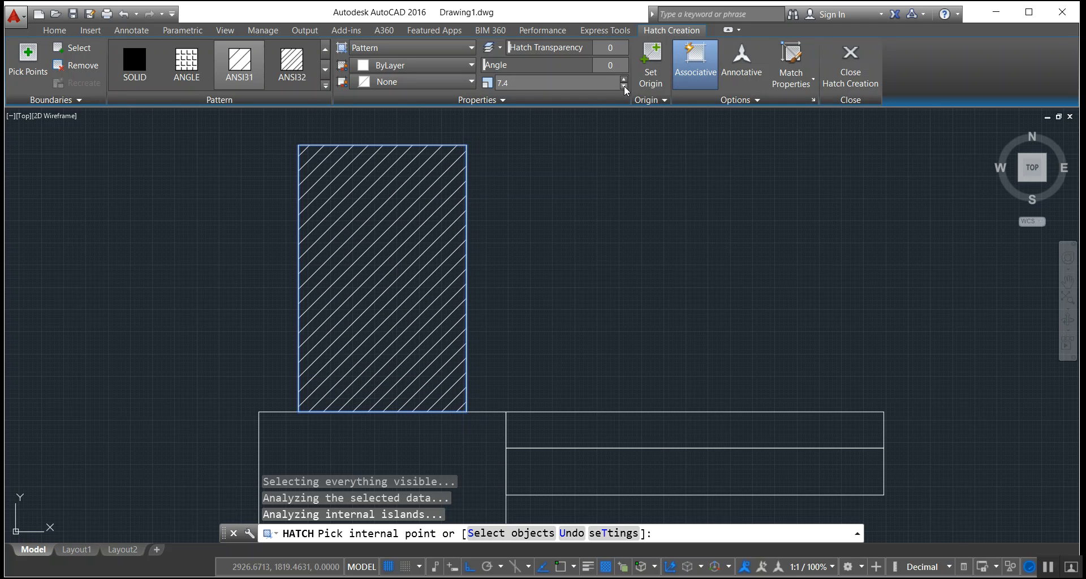
pyautogui.click(623, 86)
pyautogui.click(624, 86)
pyautogui.click(623, 86)
pyautogui.click(623, 86)
pyautogui.click(623, 86)
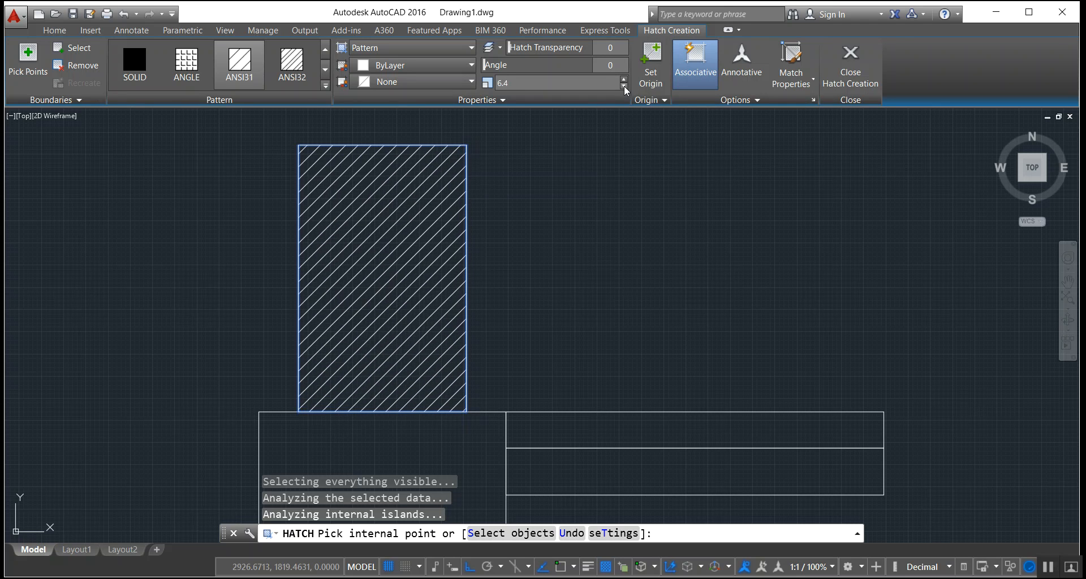
pyautogui.click(623, 86)
pyautogui.click(623, 86)
# Step: Set the uppermost rectangle's hatch scale to 20 and finish the hatch
pyautogui.scroll(-6, 658, 155)
pyautogui.scroll(2, 659, 155)
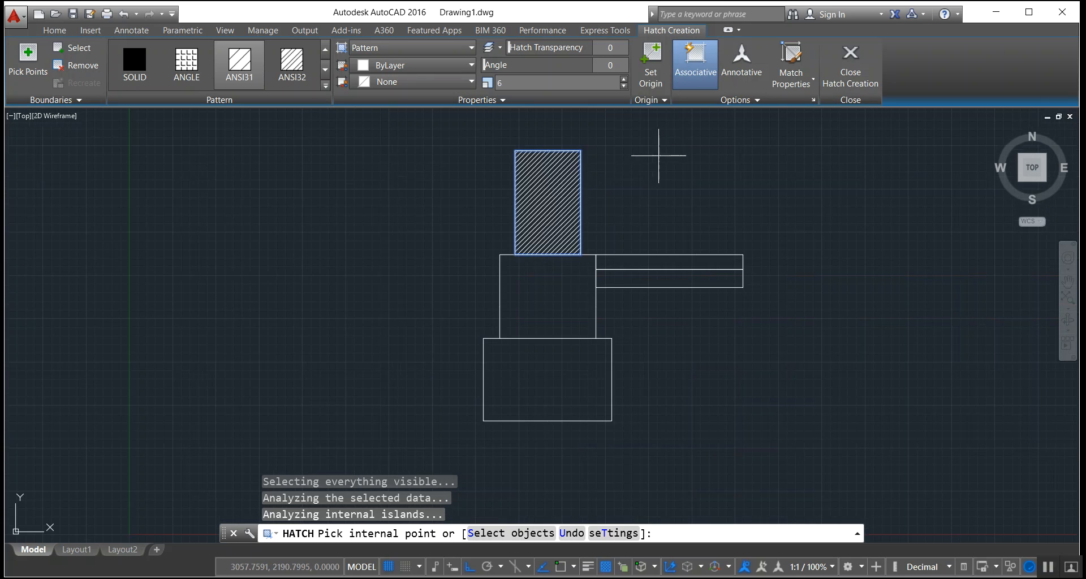
pyautogui.moveTo(655, 165); pyautogui.dragTo(596, 174, button='middle')
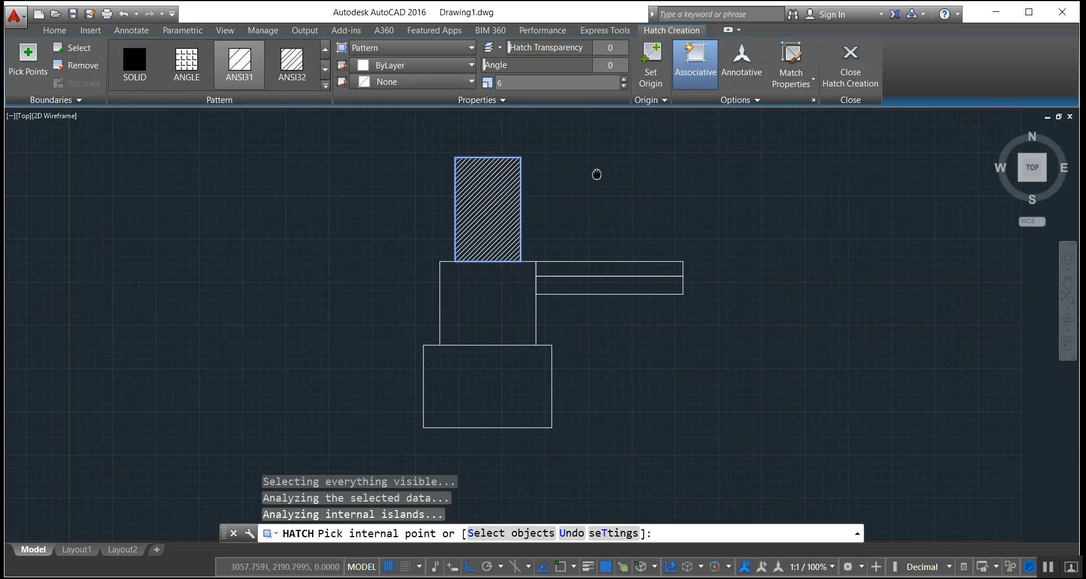
pyautogui.click(517, 87)
pyautogui.press('Return')
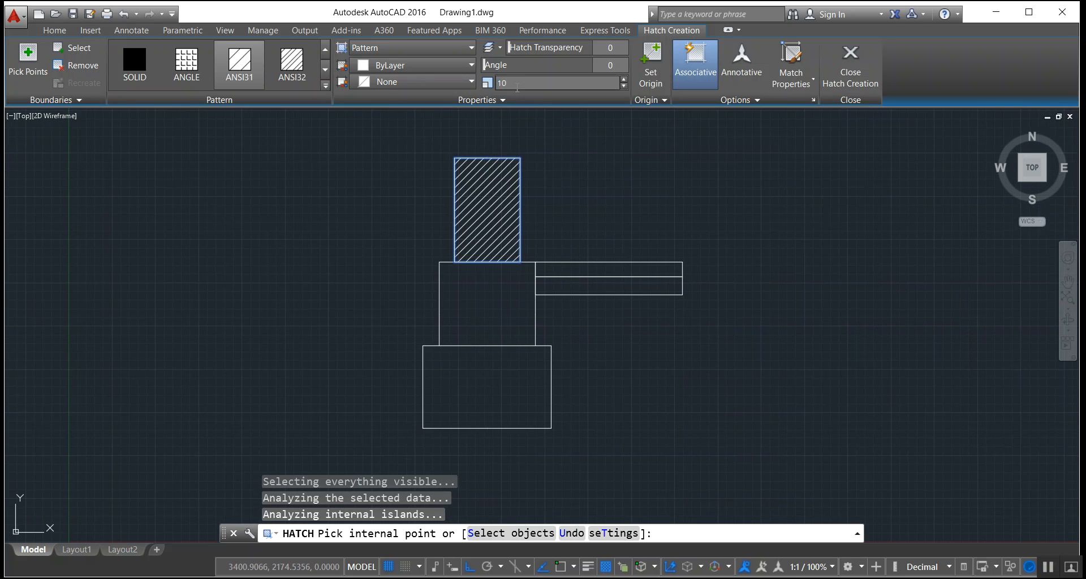
pyautogui.click(515, 87)
pyautogui.write('20')
pyautogui.press('Return')
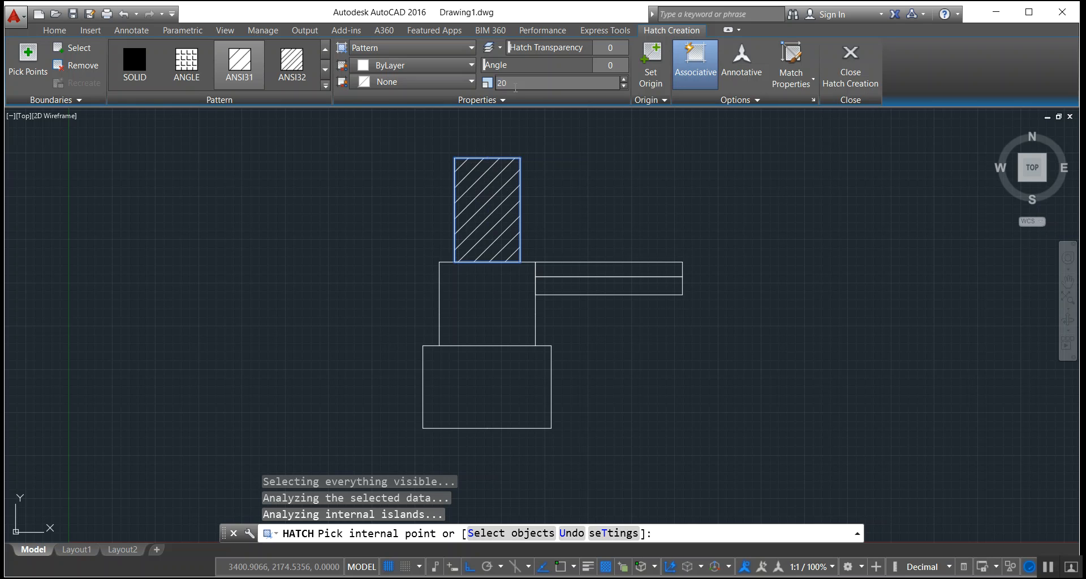
pyautogui.click(840, 67)
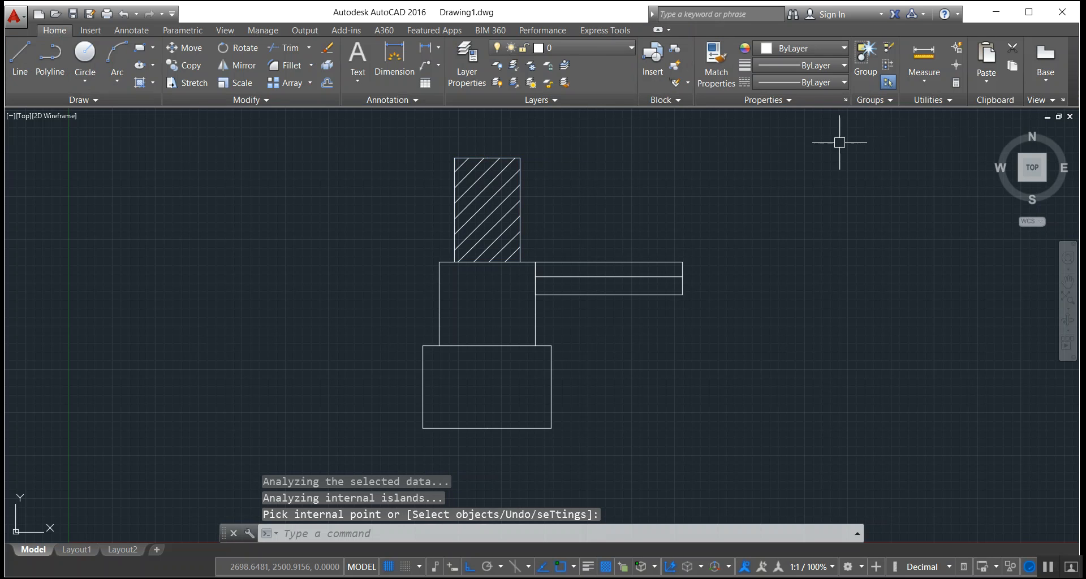
# Step: Hatch the middle rectangle with ANSI31 at scale 20, set the hatch angle to 90, and finish the hatch
pyautogui.click(152, 82)
pyautogui.click(160, 107)
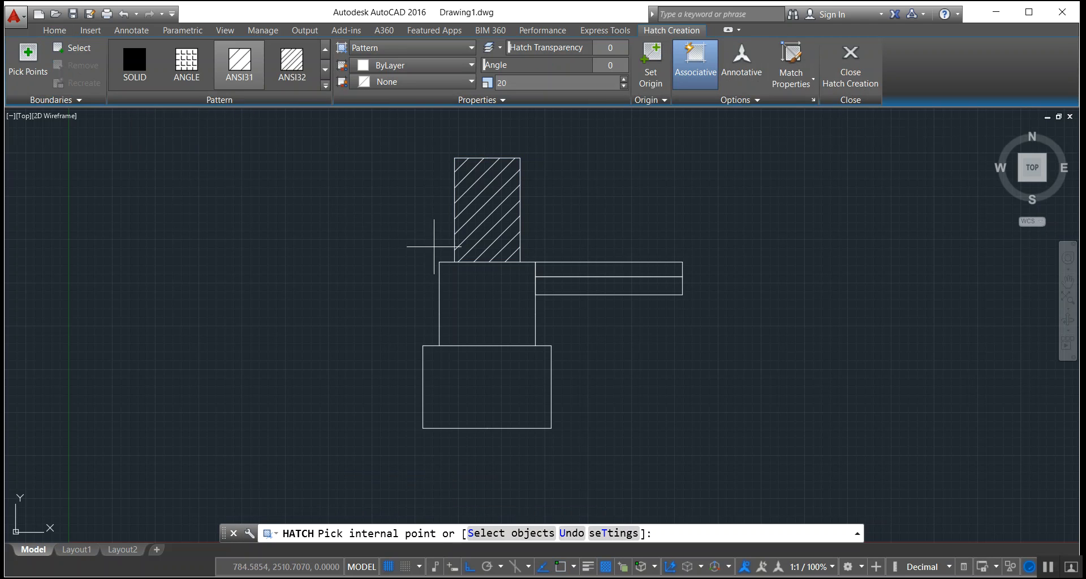
pyautogui.click(474, 310)
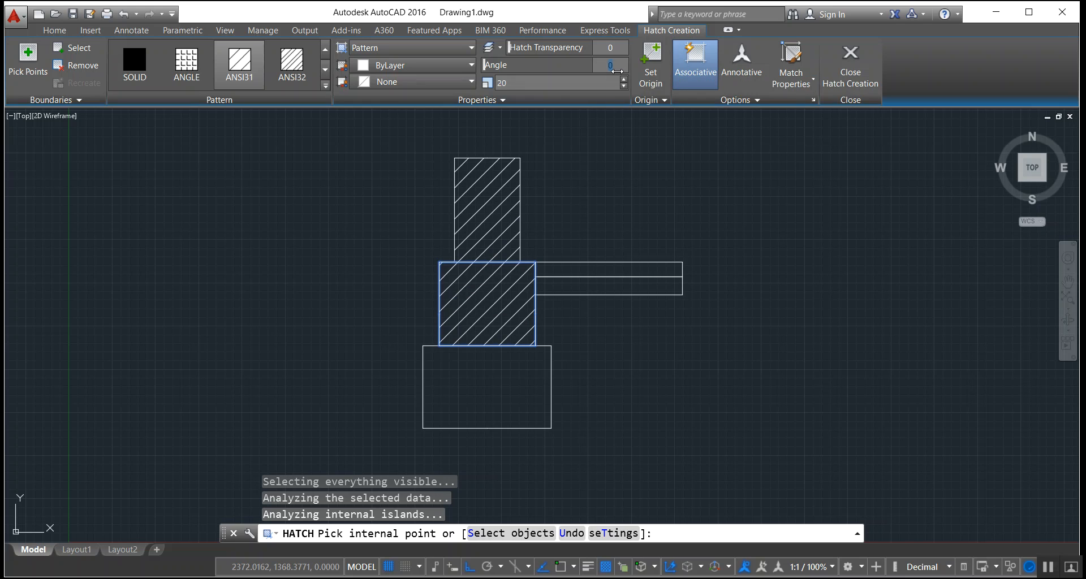
pyautogui.write('0')
pyautogui.press('Return')
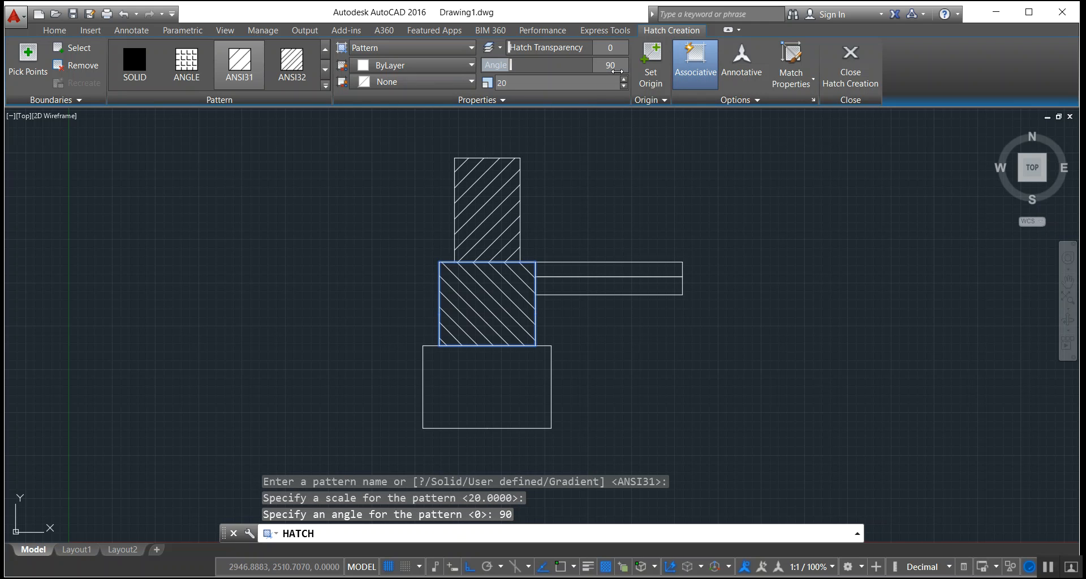
pyautogui.click(871, 71)
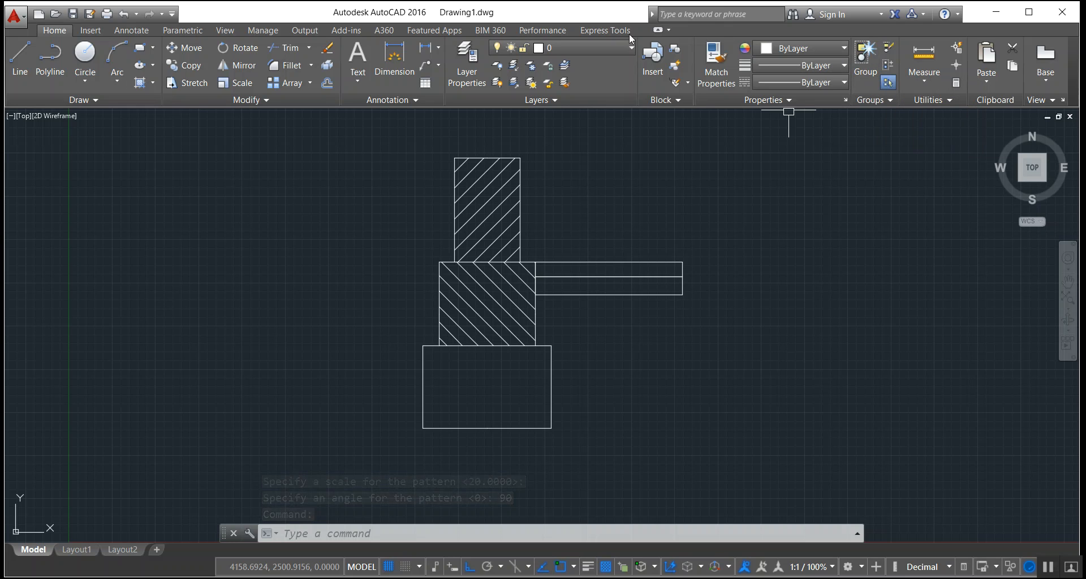
# Step: Hatch the lowest rectangle, trying the ANSI34 and ANSI33 patterns before settling on ANSI32
pyautogui.click(139, 85)
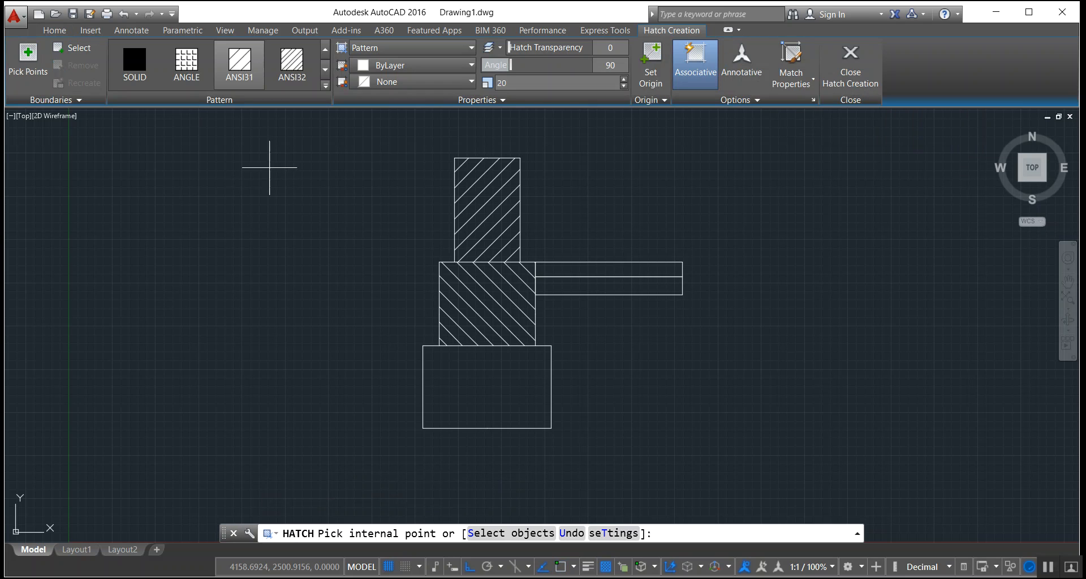
pyautogui.click(498, 390)
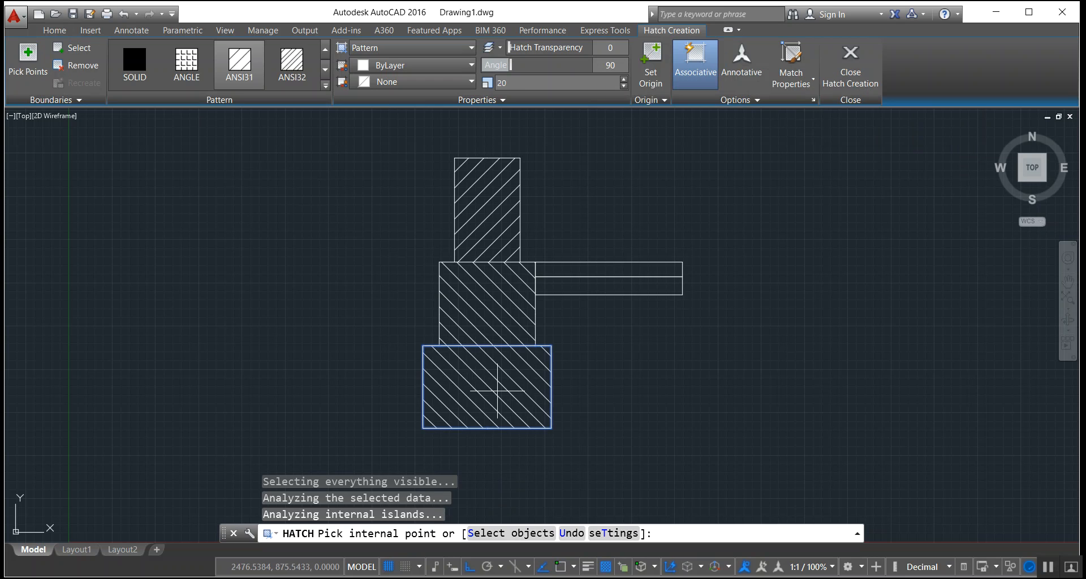
pyautogui.click(325, 69)
pyautogui.click(190, 67)
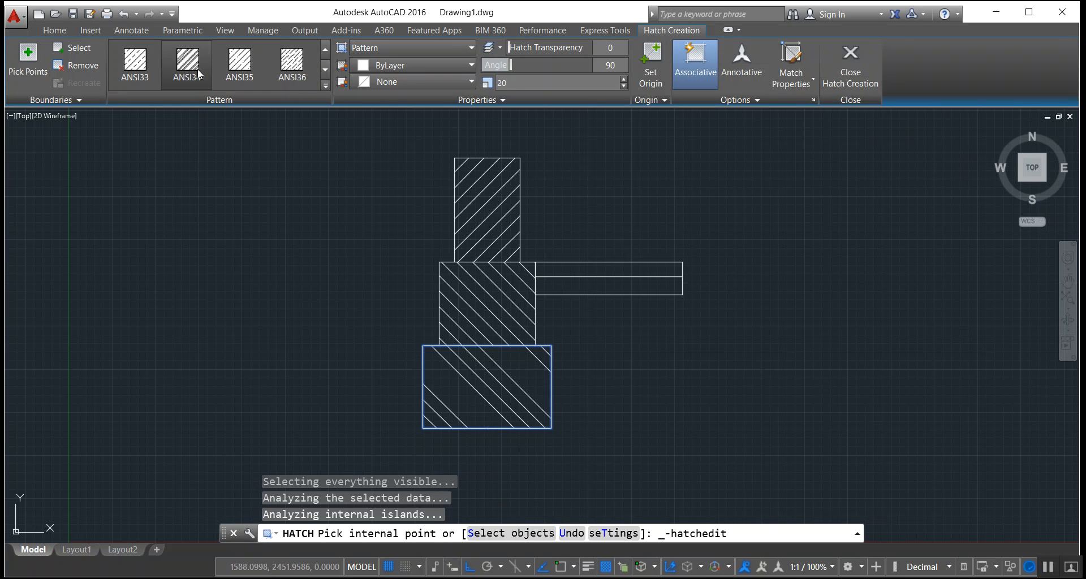
pyautogui.click(125, 70)
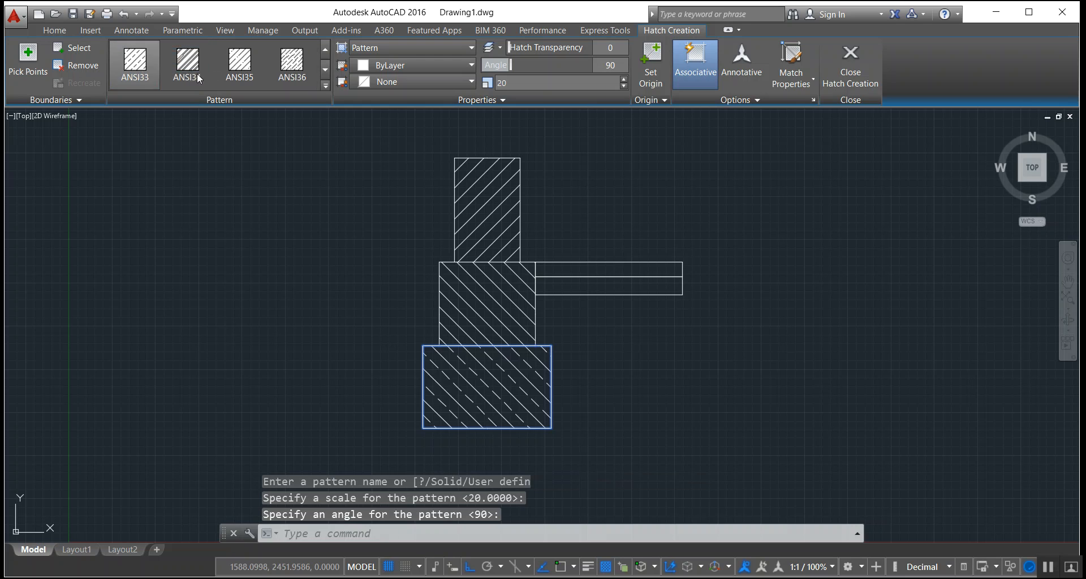
pyautogui.click(326, 85)
pyautogui.click(300, 113)
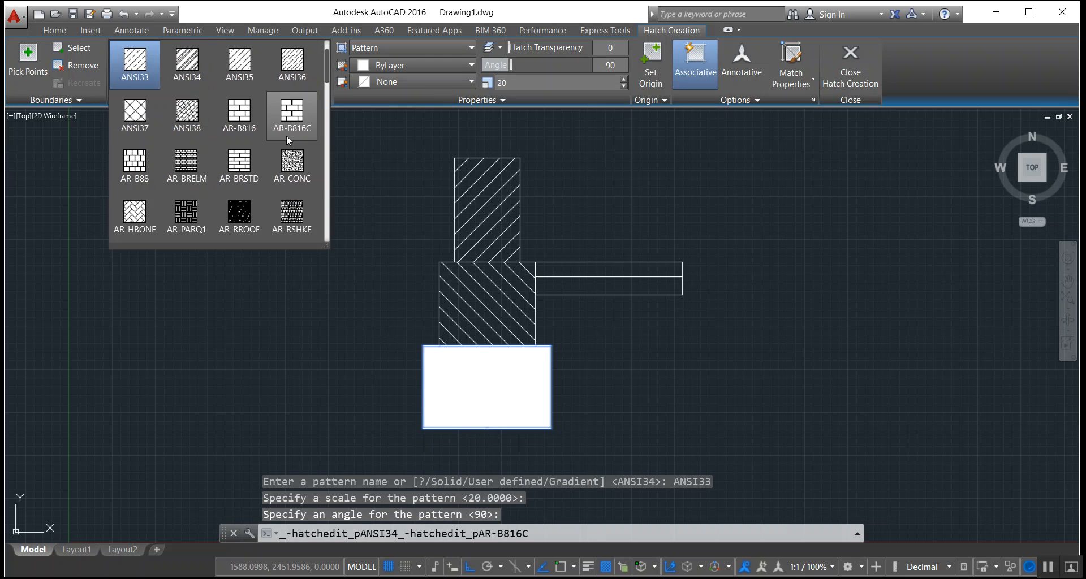
pyautogui.scroll(1, 276, 144)
pyautogui.click(282, 84)
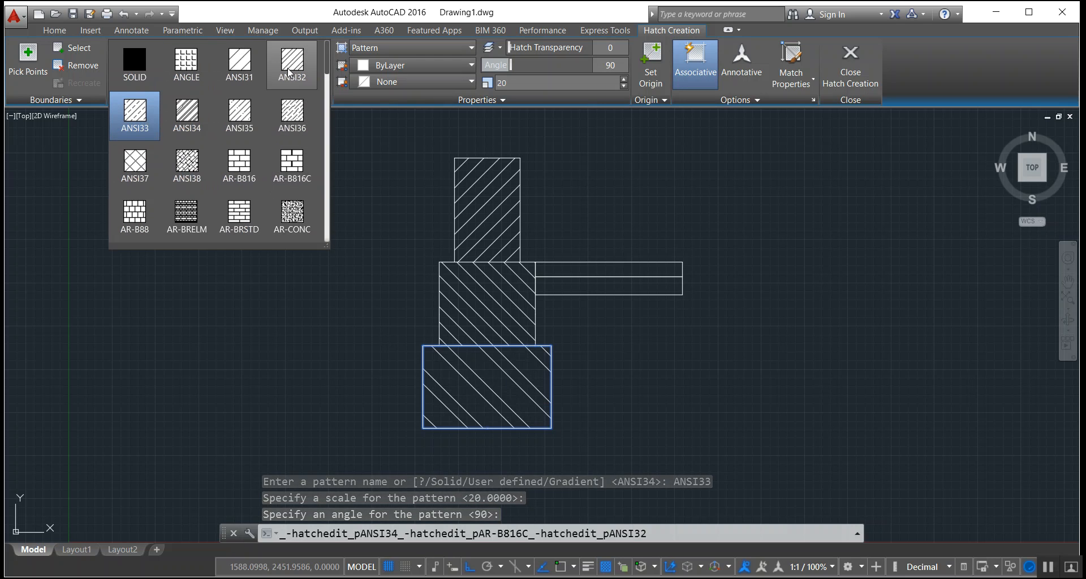
# Step: Set the lowest rectangle's hatch scale to 10, colour it orange (242,103,34), and finish the hatch
pyautogui.click(516, 87)
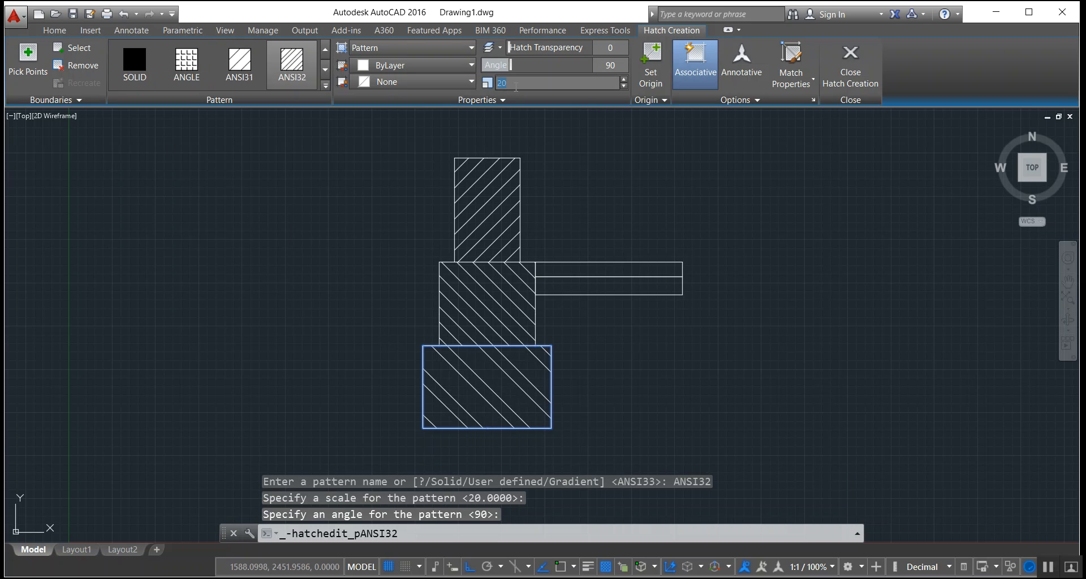
pyautogui.write('10')
pyautogui.press('Return')
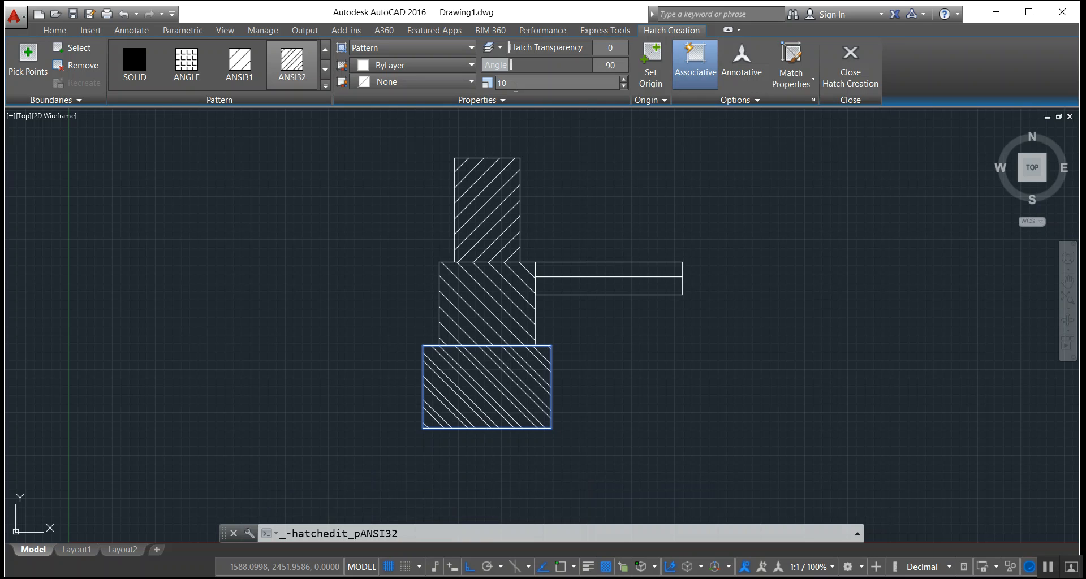
pyautogui.click(459, 67)
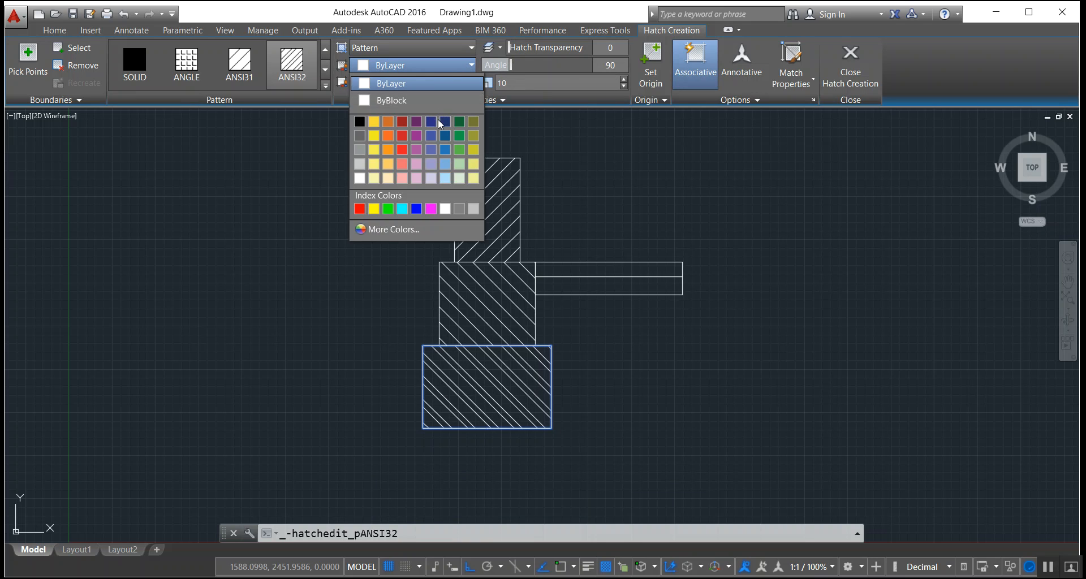
pyautogui.click(386, 148)
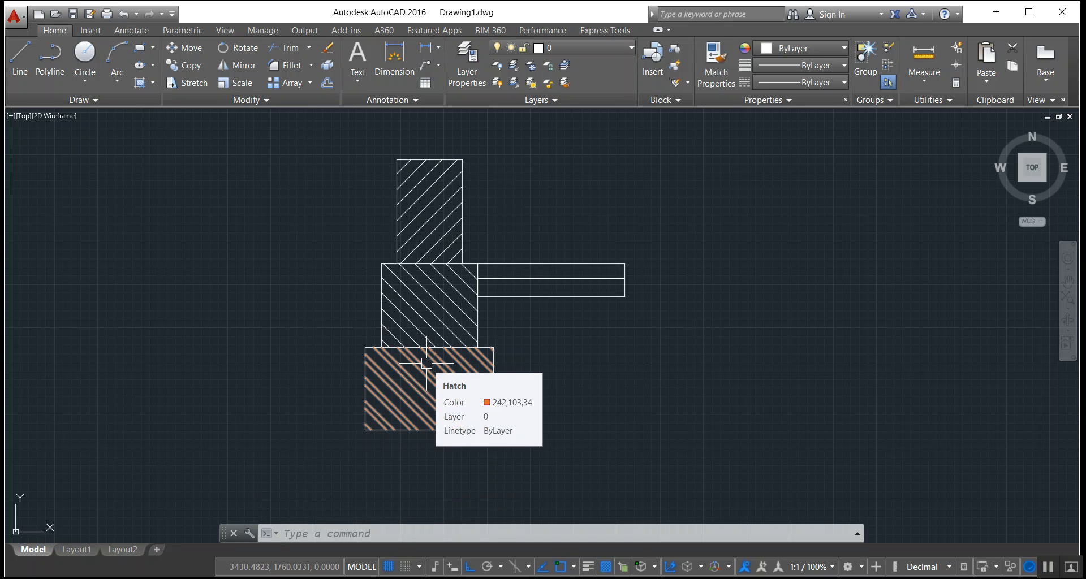
# Step: Increase the transparency of the middle rectangle's hatch to fade its lines, and finish editing
pyautogui.click(433, 306)
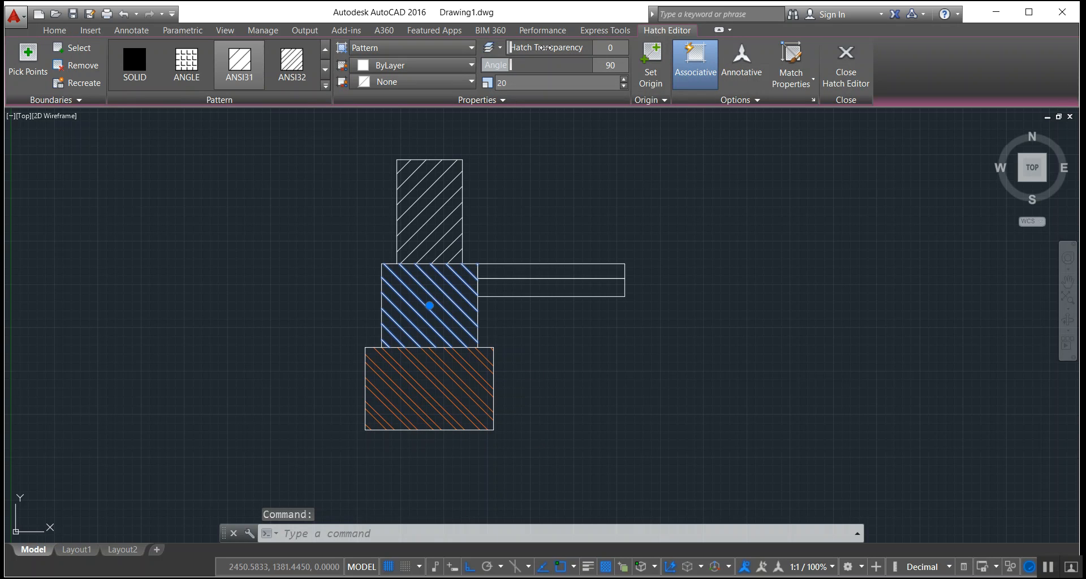
pyautogui.moveTo(544, 48); pyautogui.dragTo(619, 49)
pyautogui.click(832, 89)
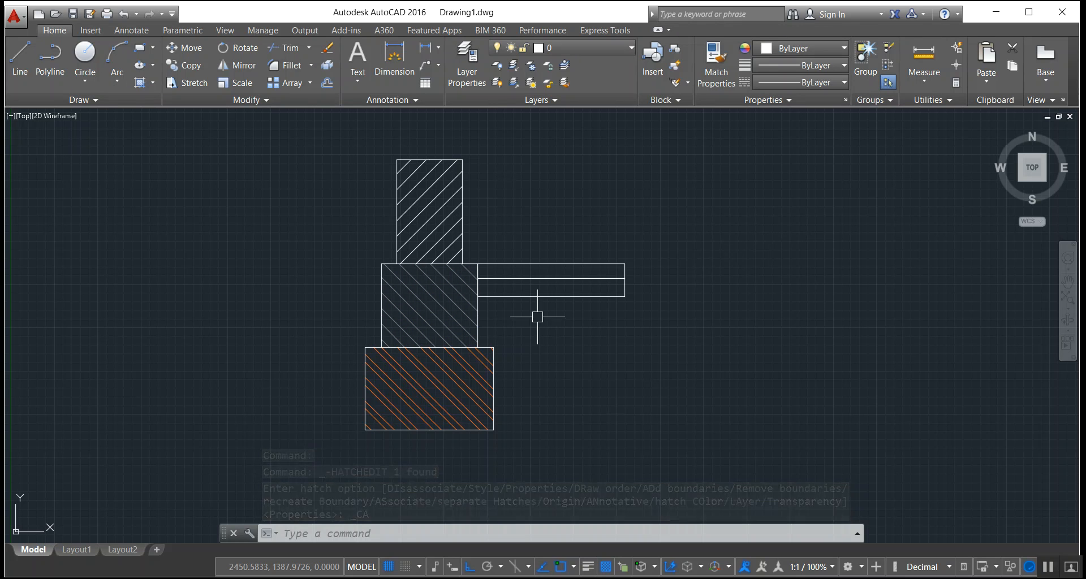
# Step: Increase the transparency of the lowest rectangle's orange hatch and finish editing
pyautogui.click(468, 380)
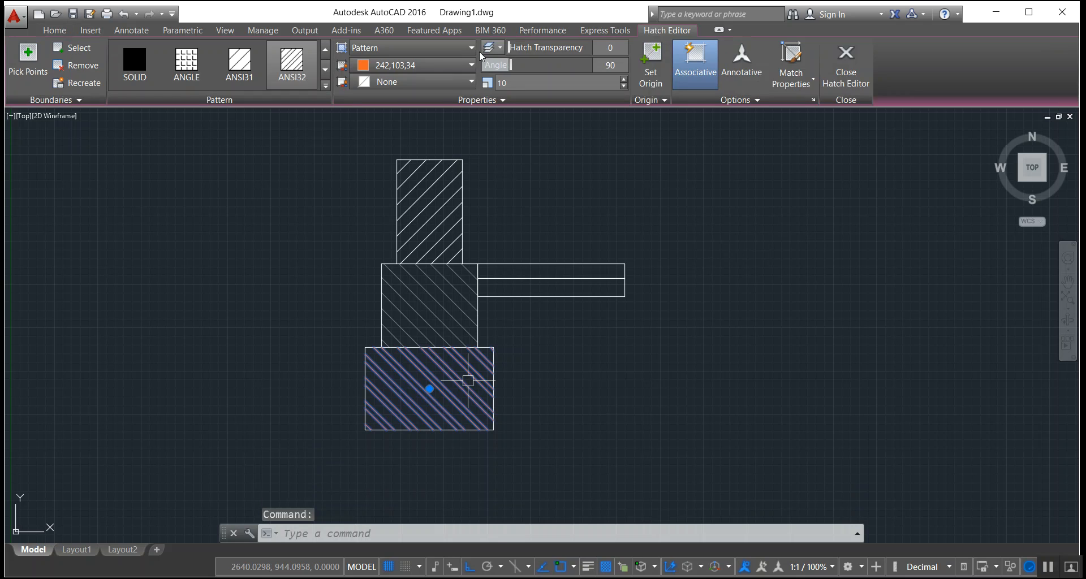
pyautogui.moveTo(510, 48); pyautogui.dragTo(609, 42)
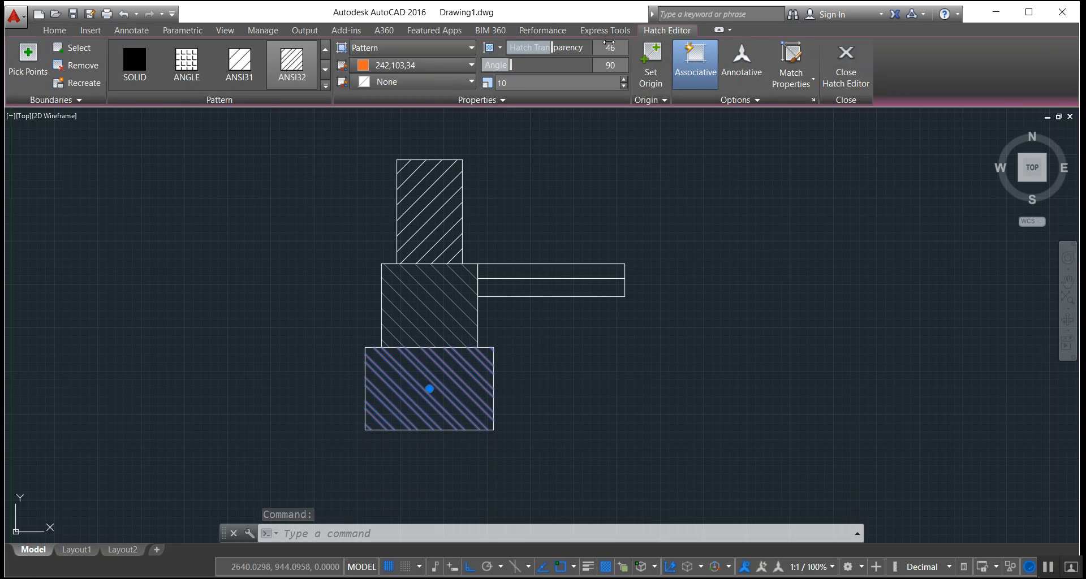
pyautogui.click(840, 57)
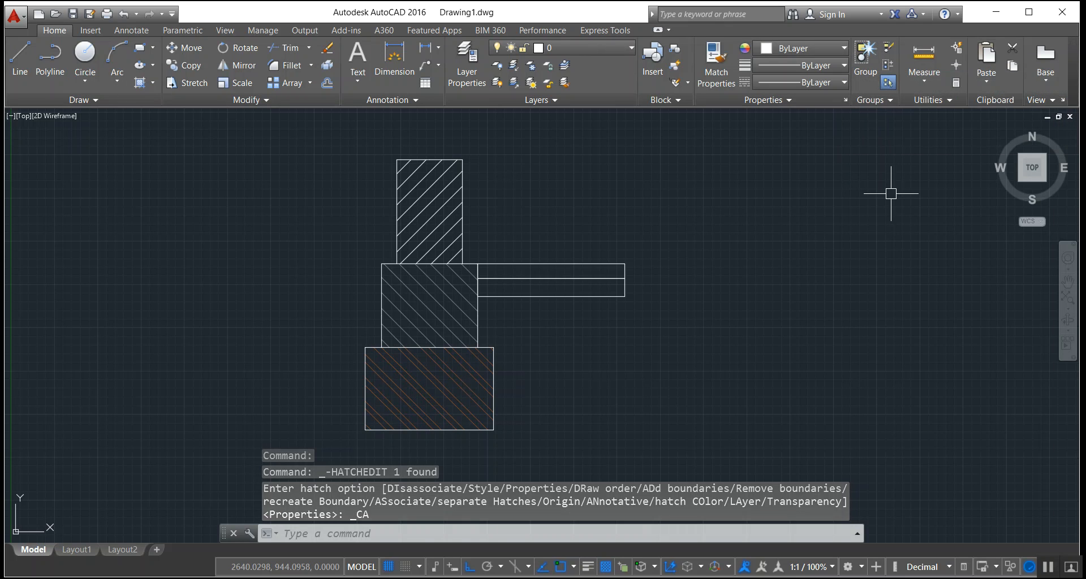
pyautogui.click(829, 258)
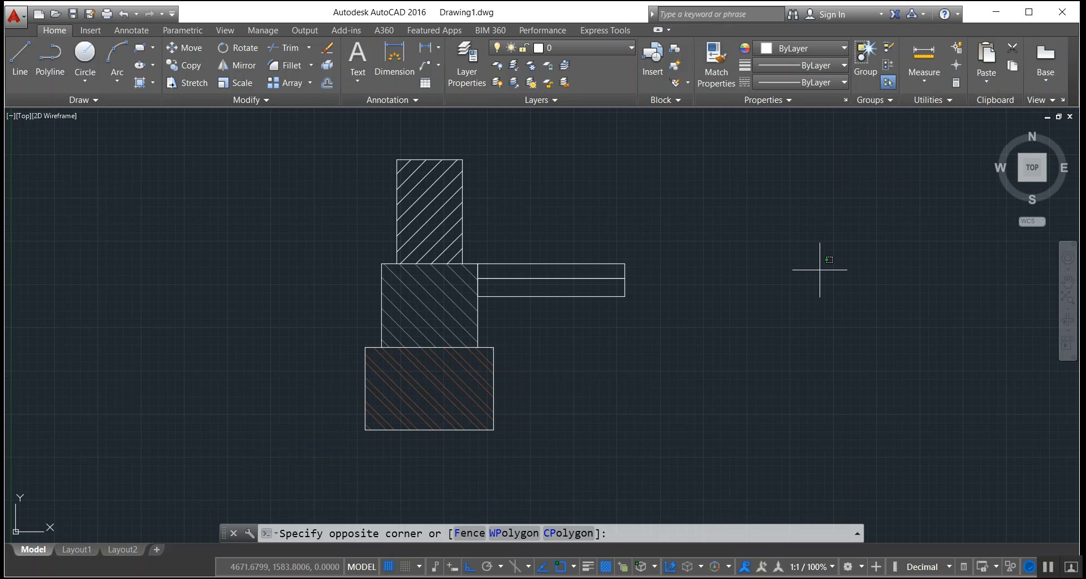
pyautogui.click(648, 350)
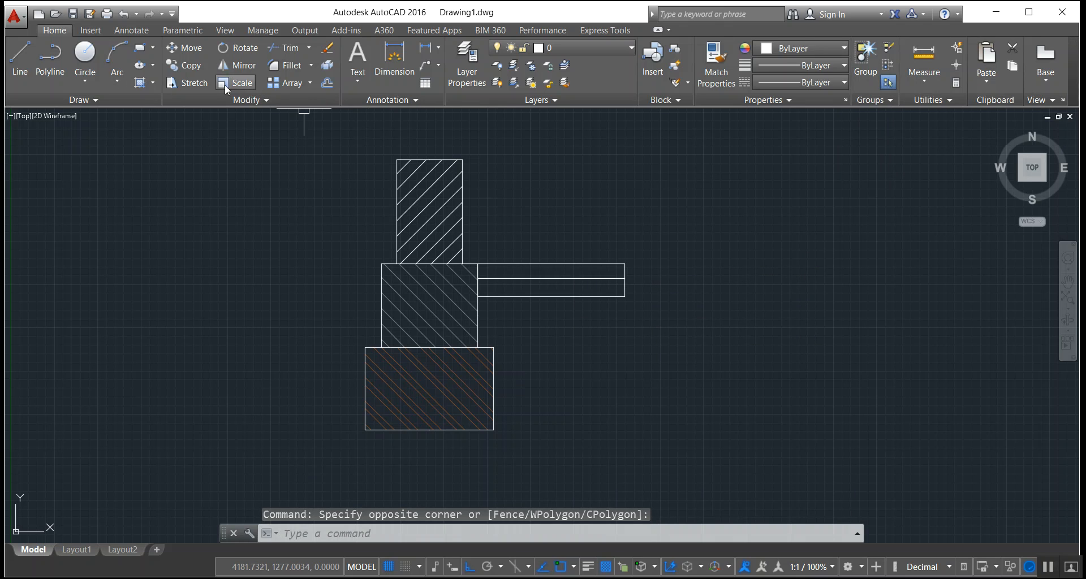
# Step: Fill the upper strip of the horizontal bar beside the middle rectangle with a SOLID hatch
pyautogui.click(141, 84)
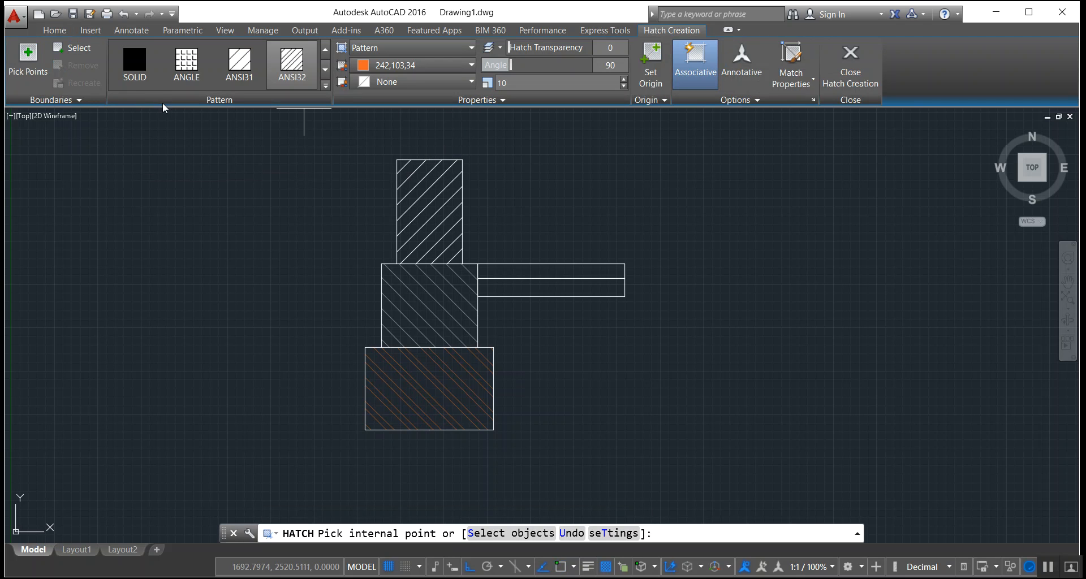
pyautogui.click(326, 72)
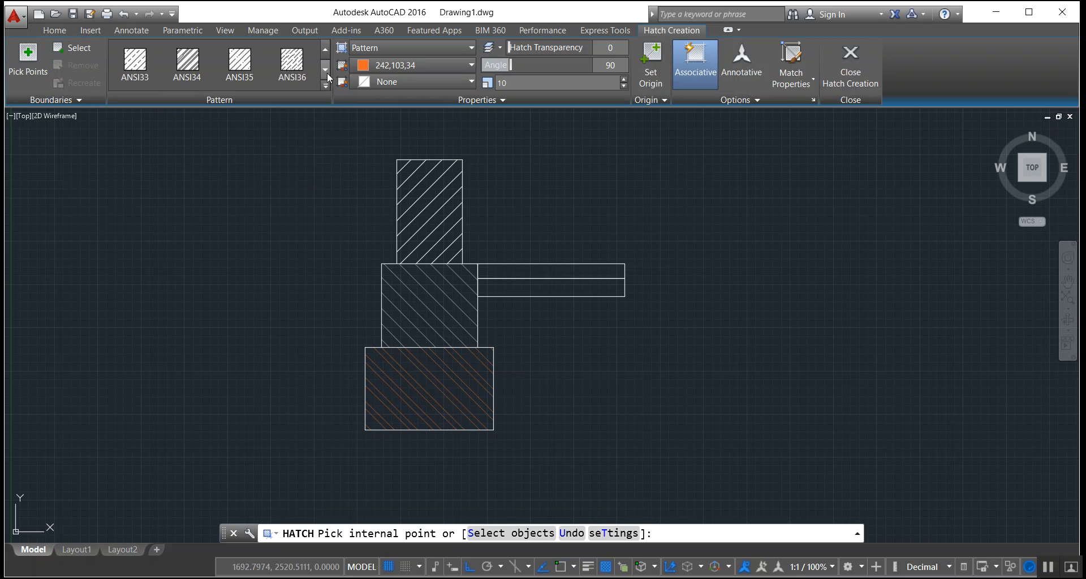
pyautogui.click(327, 78)
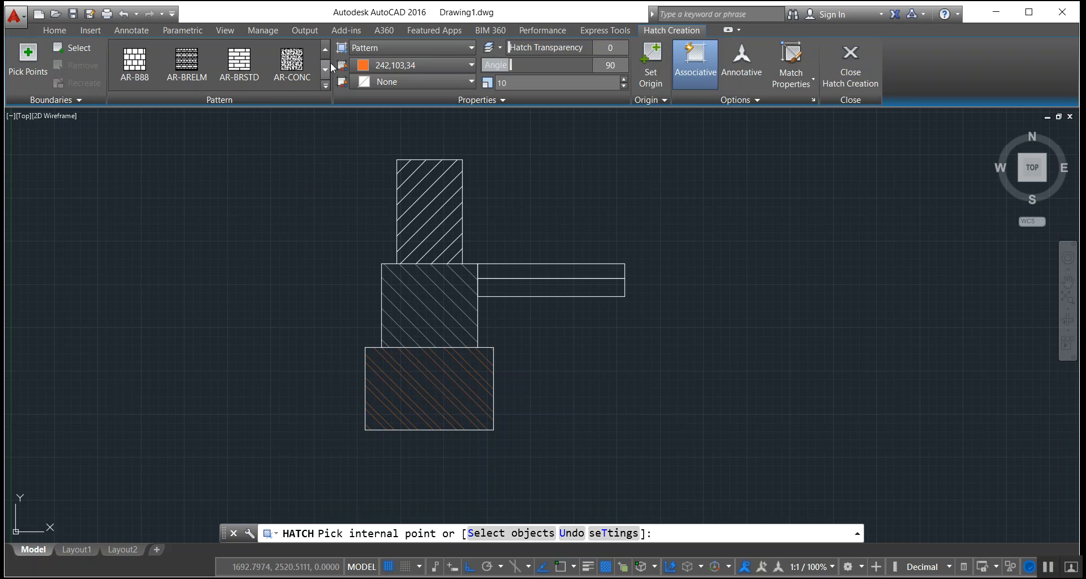
pyautogui.click(326, 50)
pyautogui.click(326, 49)
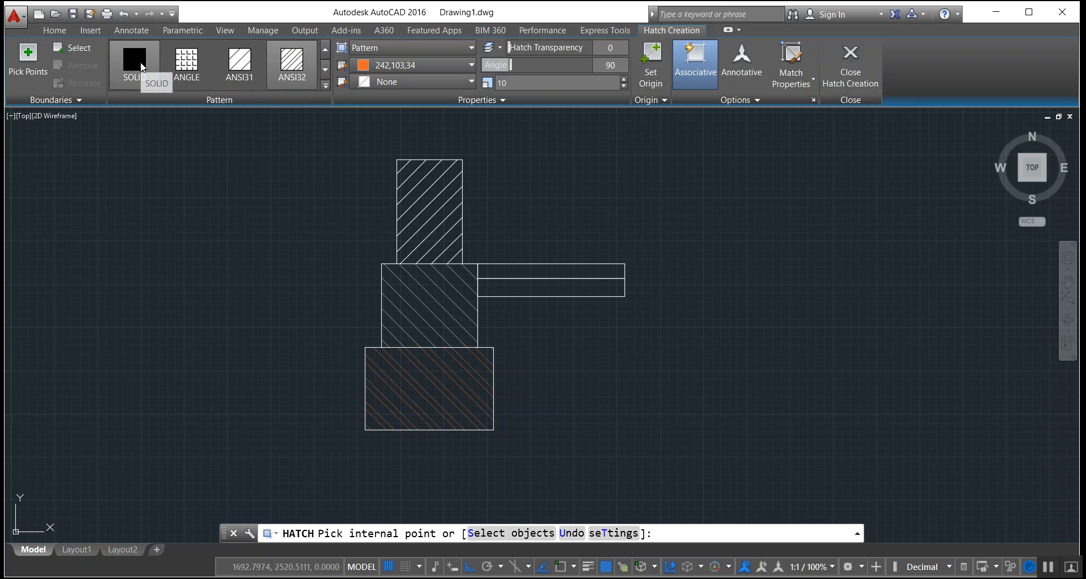
pyautogui.click(151, 71)
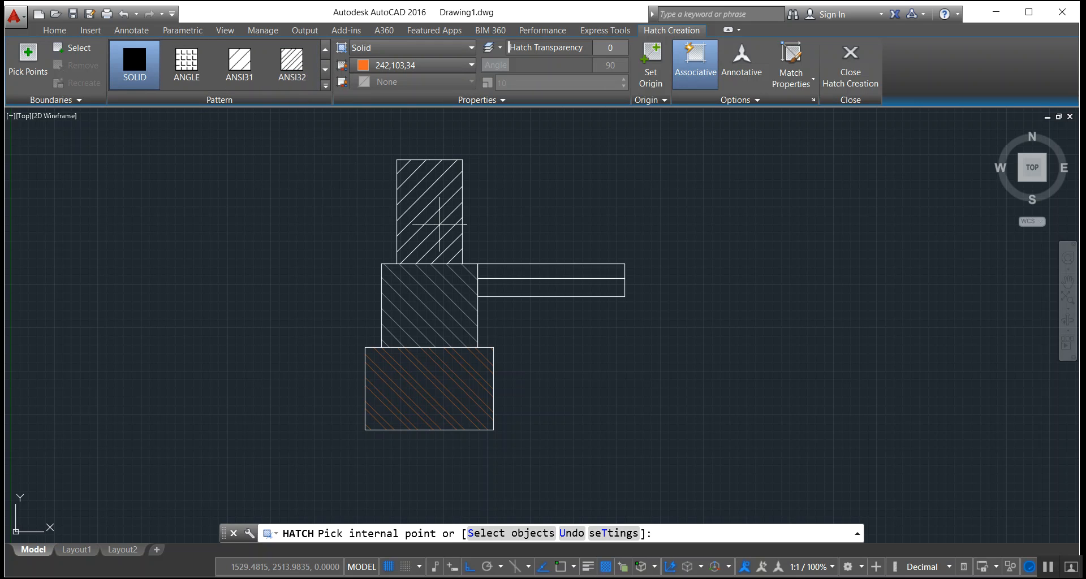
pyautogui.click(540, 271)
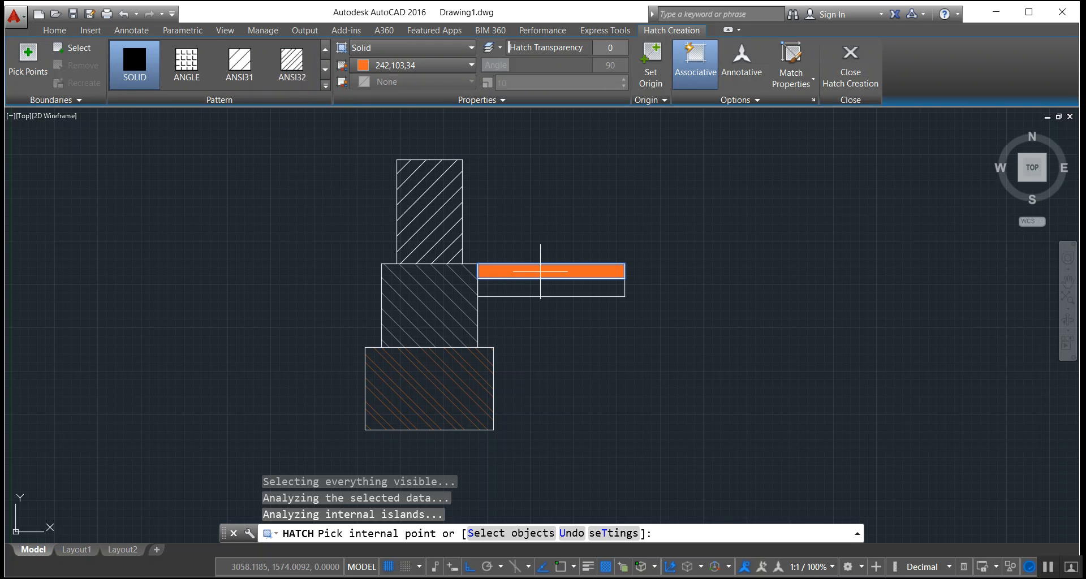
# Step: Set the upper strip's solid fill colour to ByLayer and finish the hatch
pyautogui.click(471, 64)
pyautogui.click(412, 84)
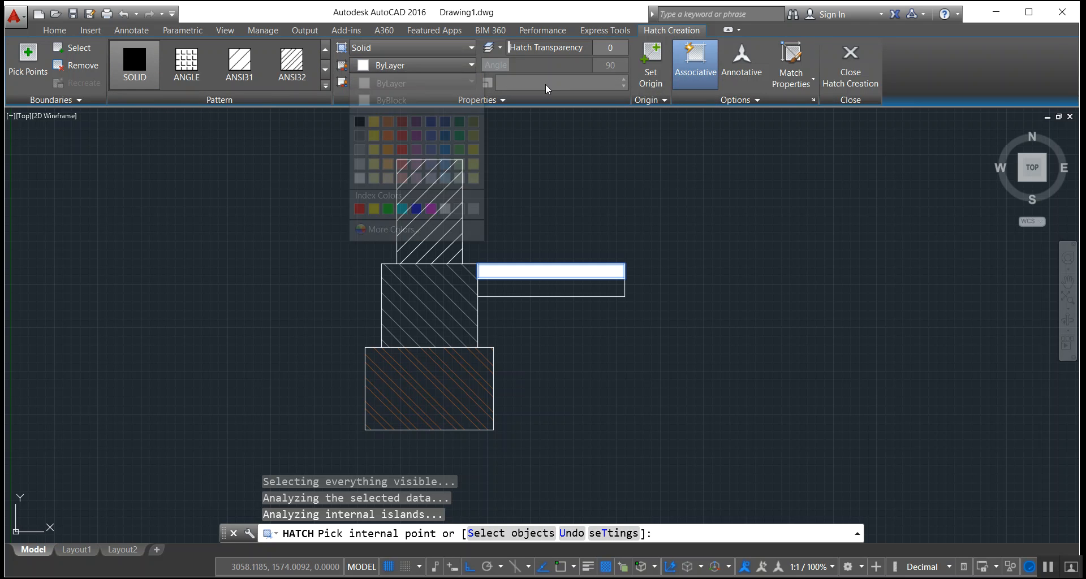
pyautogui.click(856, 72)
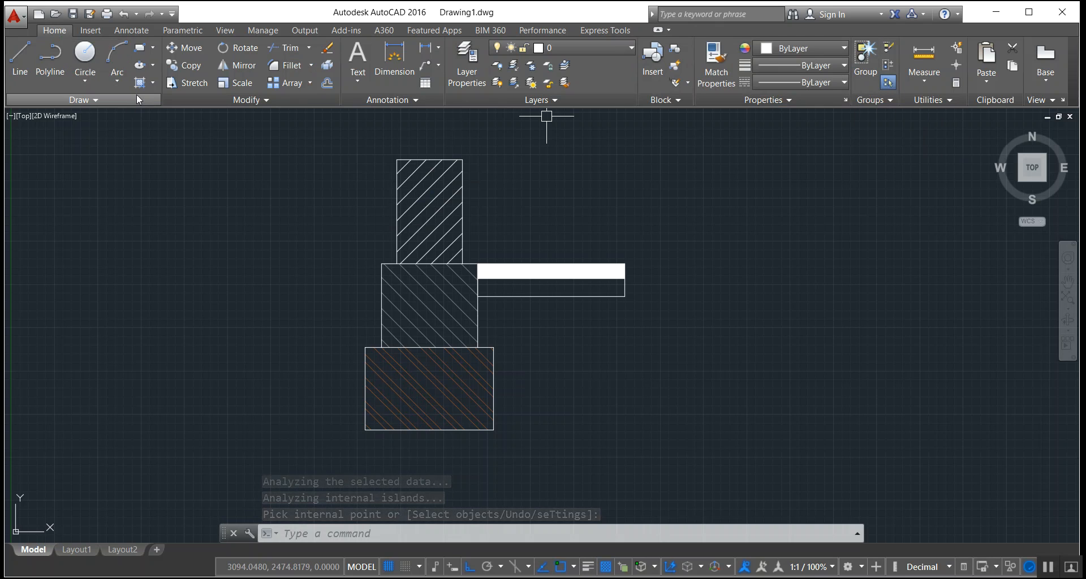
# Step: Draw three concentric circles to the right of the section, with radii of about 320, 464 and 250
pyautogui.click(85, 57)
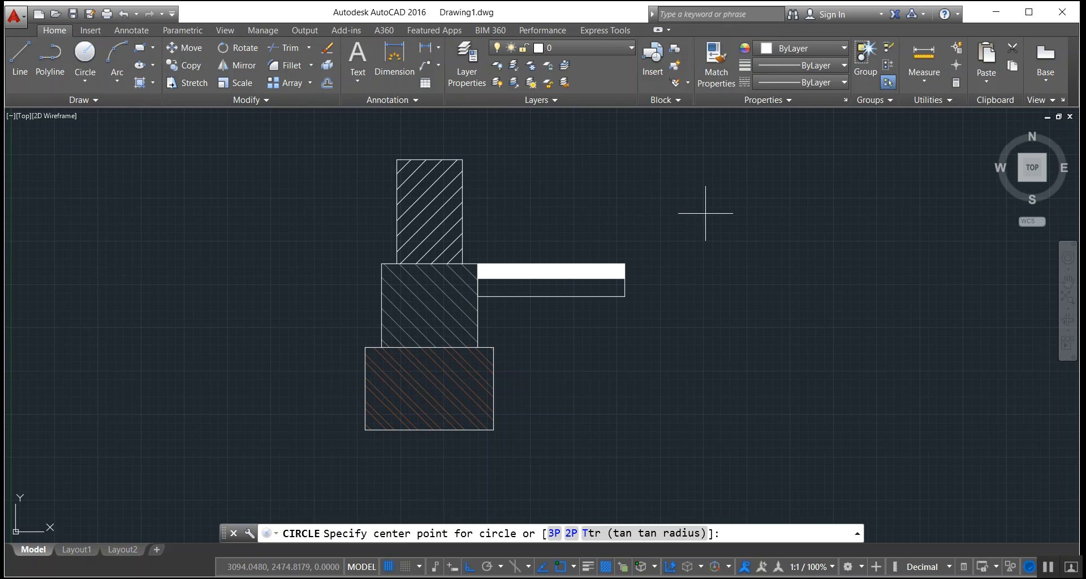
pyautogui.click(784, 217)
pyautogui.click(728, 217)
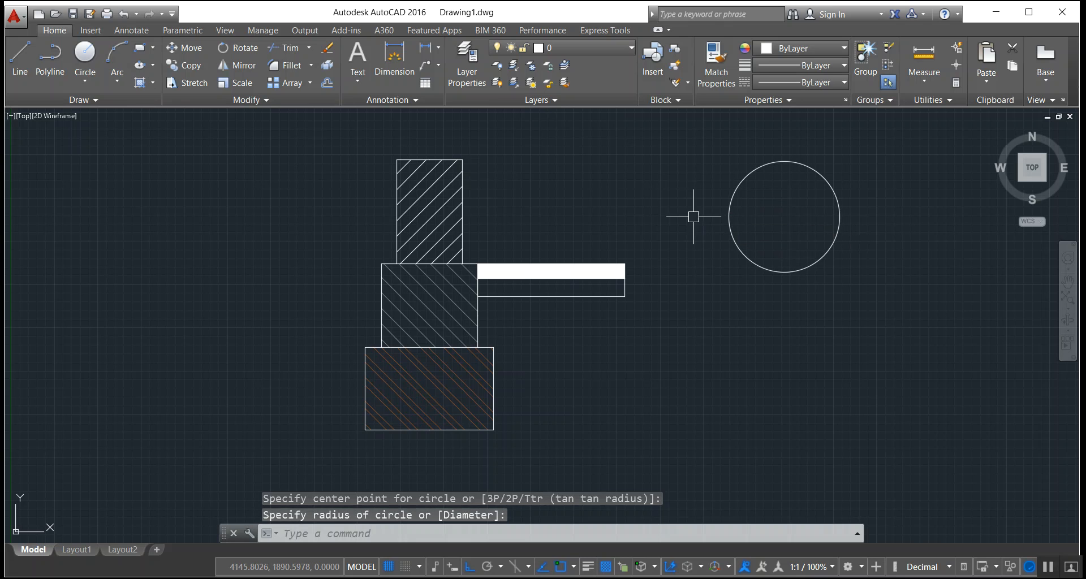
pyautogui.click(85, 54)
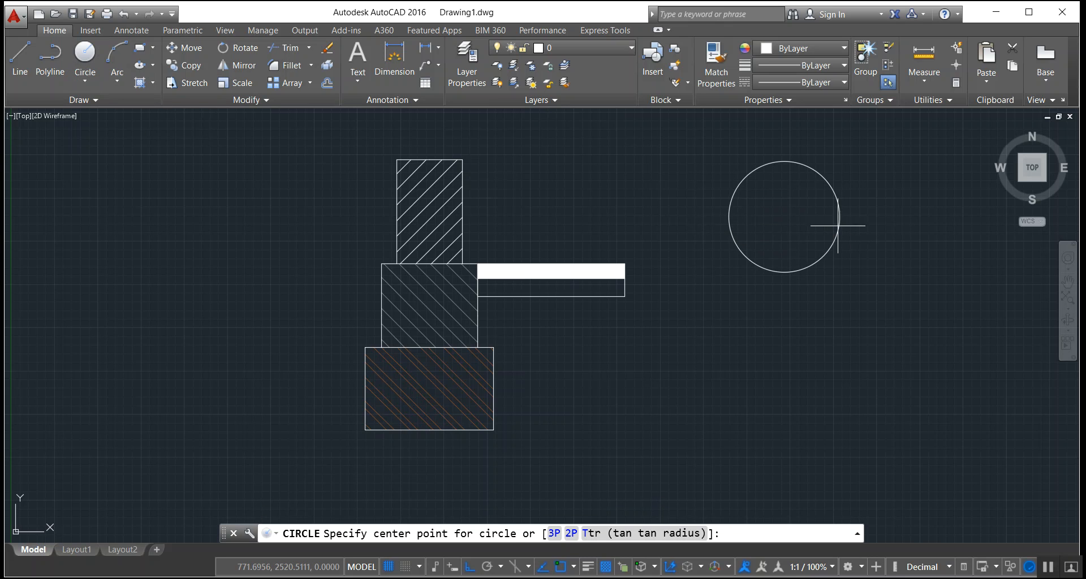
pyautogui.click(784, 216)
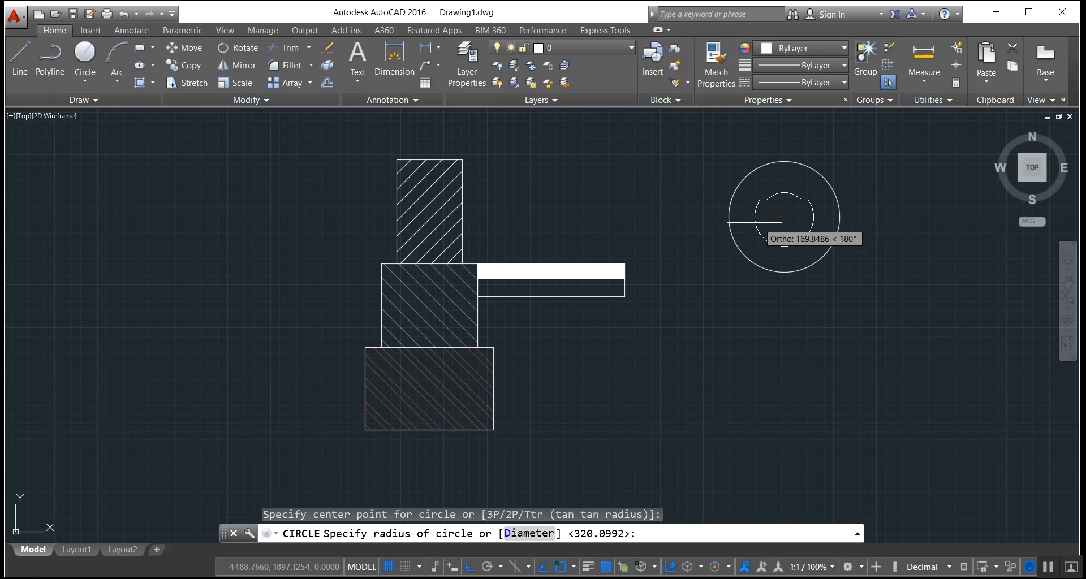
pyautogui.click(703, 221)
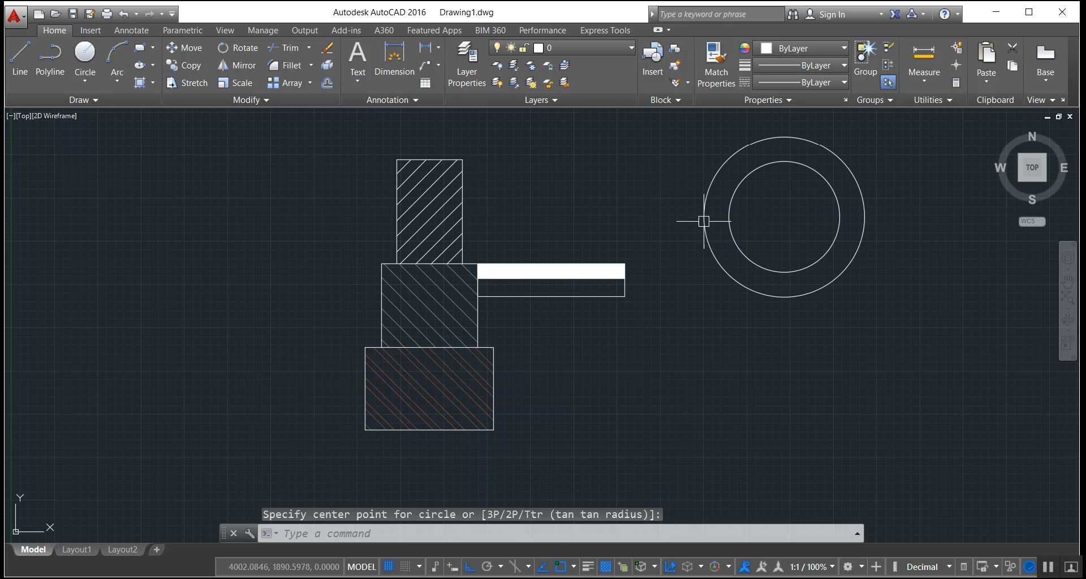
pyautogui.click(84, 55)
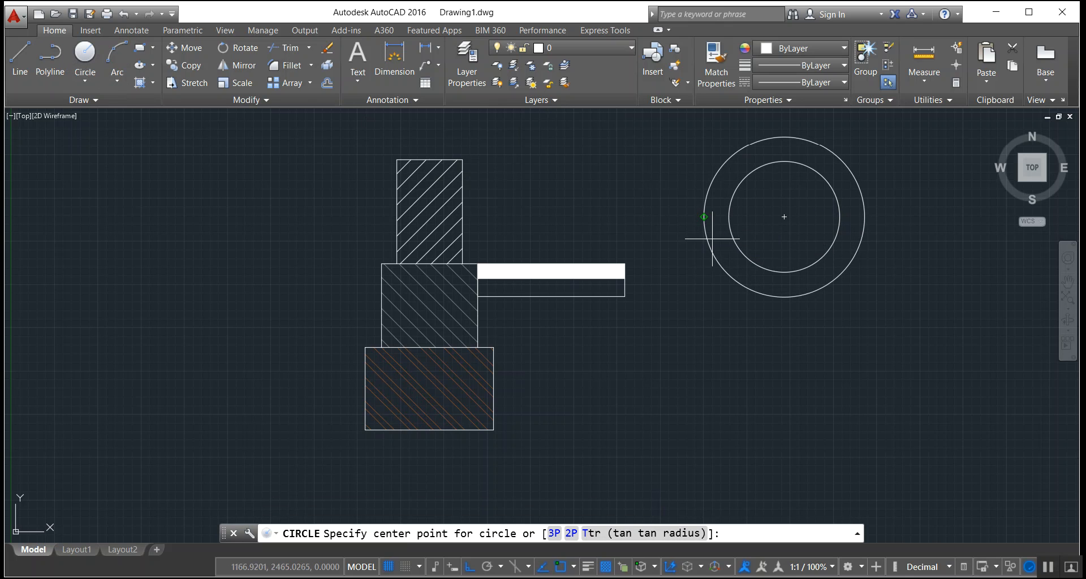
pyautogui.click(784, 217)
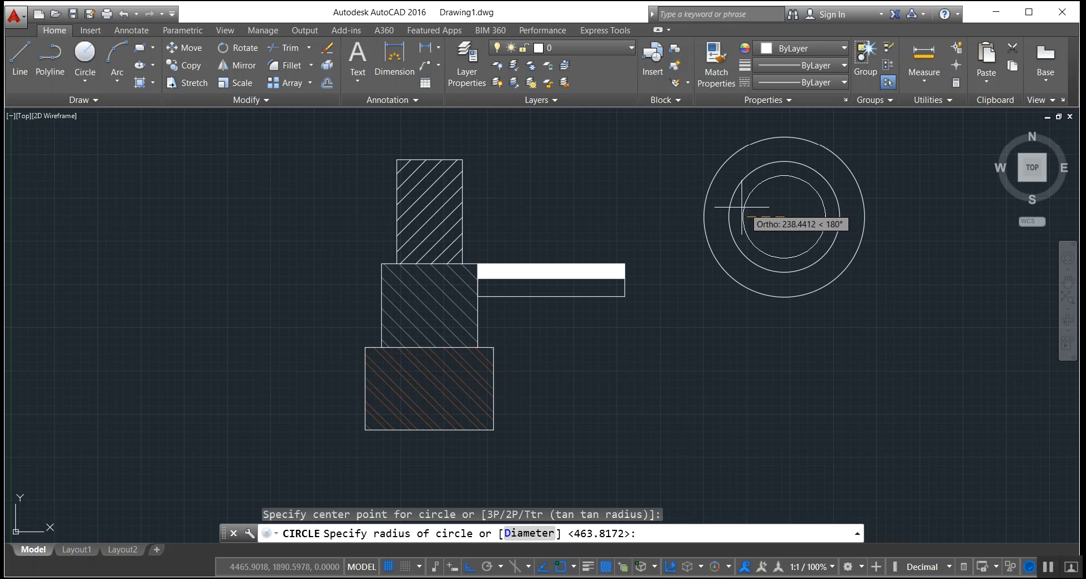
pyautogui.click(740, 214)
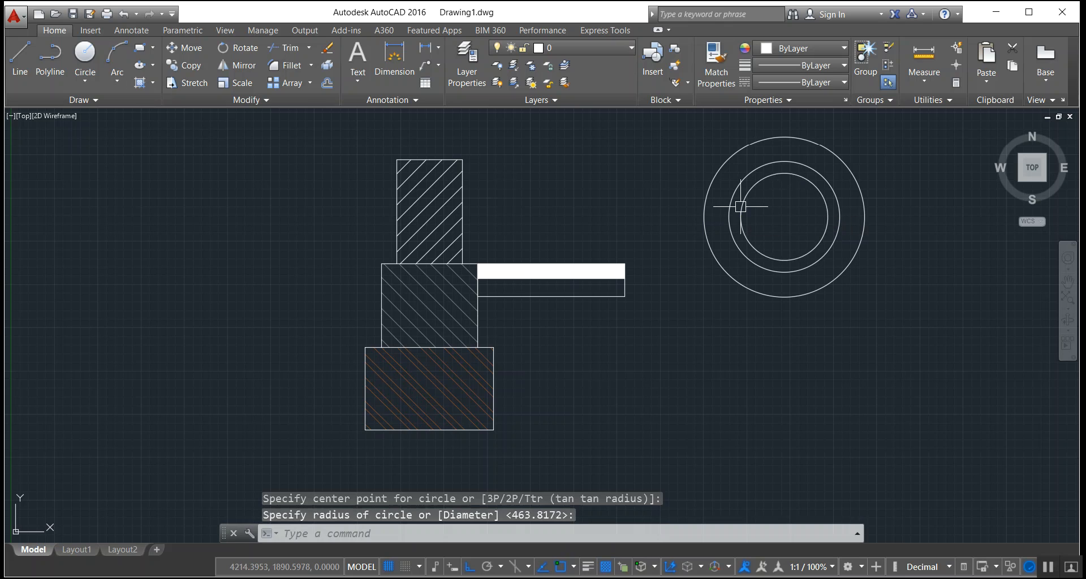
# Step: Fill the ring between the inner and middle circles with a SOLID hatch in colour 153,27,30
pyautogui.click(140, 82)
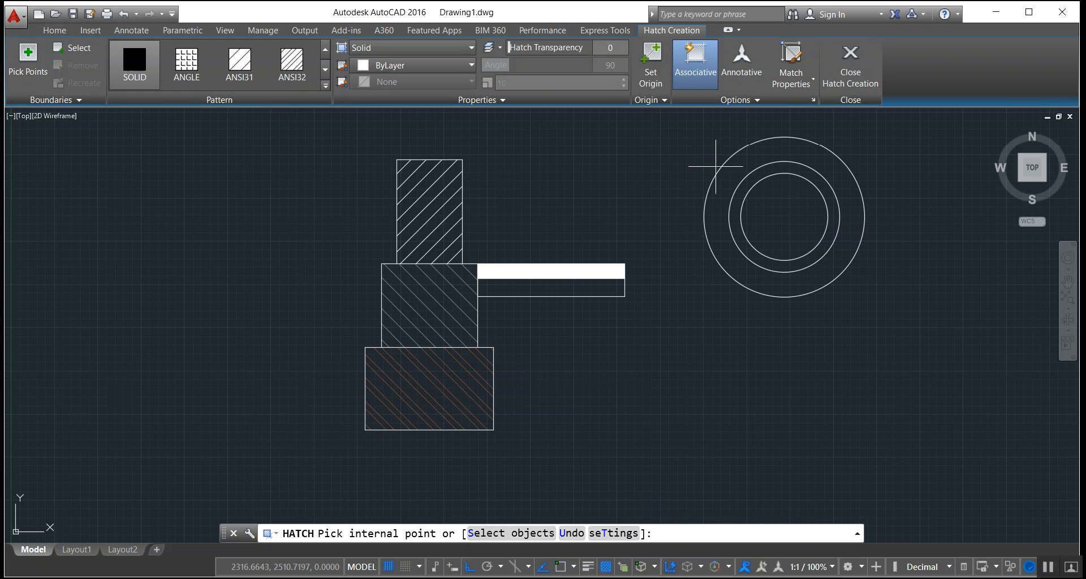
pyautogui.click(760, 171)
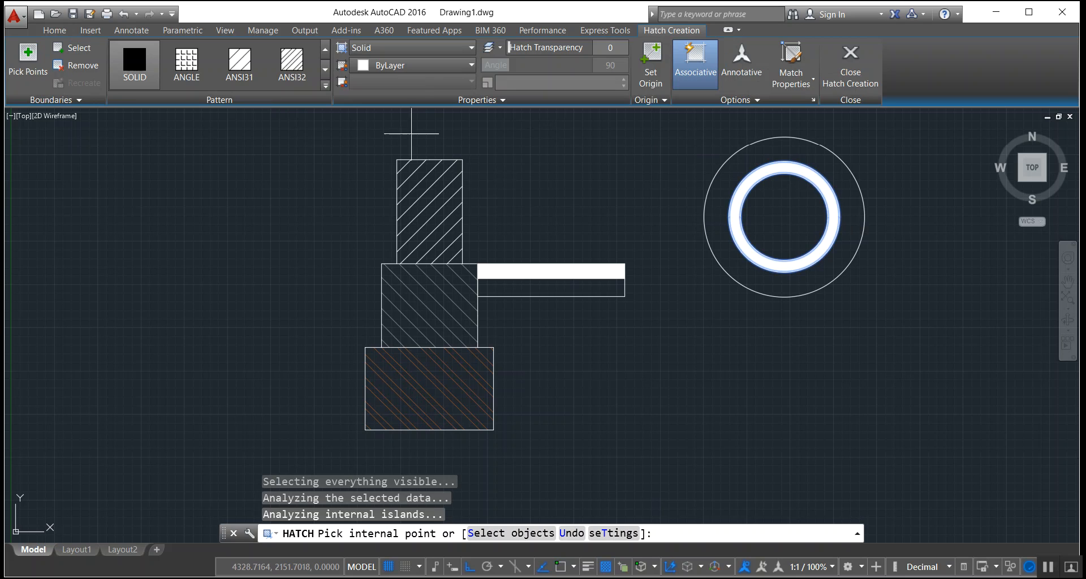
pyautogui.click(426, 66)
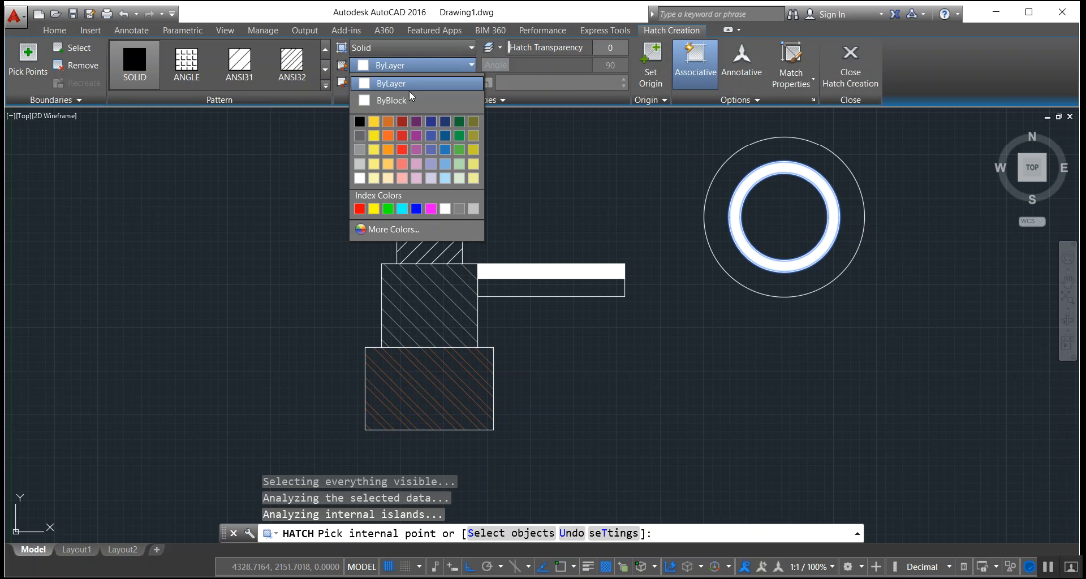
pyautogui.click(400, 120)
pyautogui.click(853, 72)
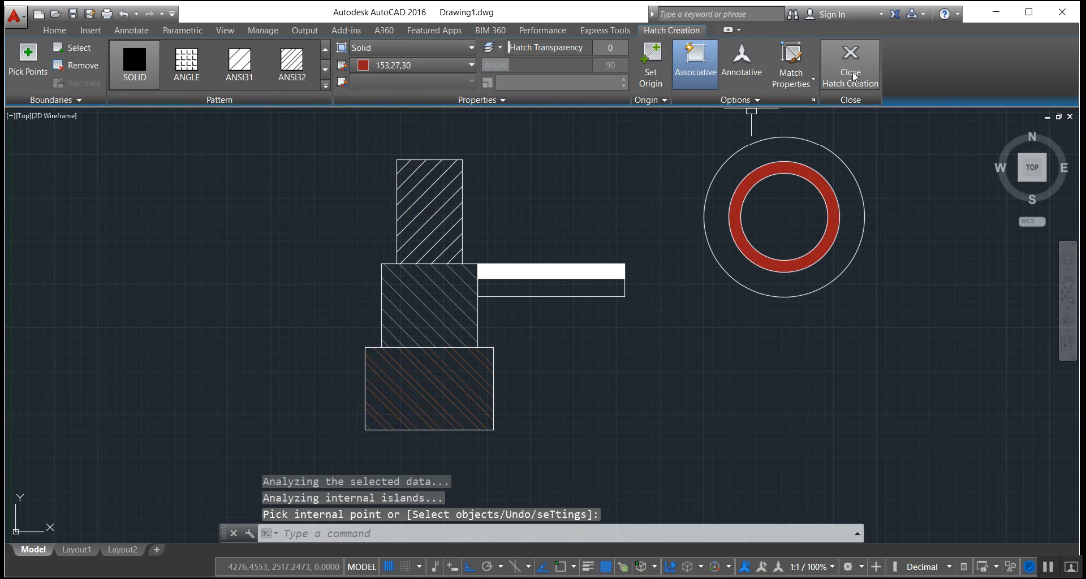
# Step: Hatch the ring between the middle and outer circles with the AR-B816C pattern
pyautogui.moveTo(885, 209); pyautogui.dragTo(617, 200, button='middle')
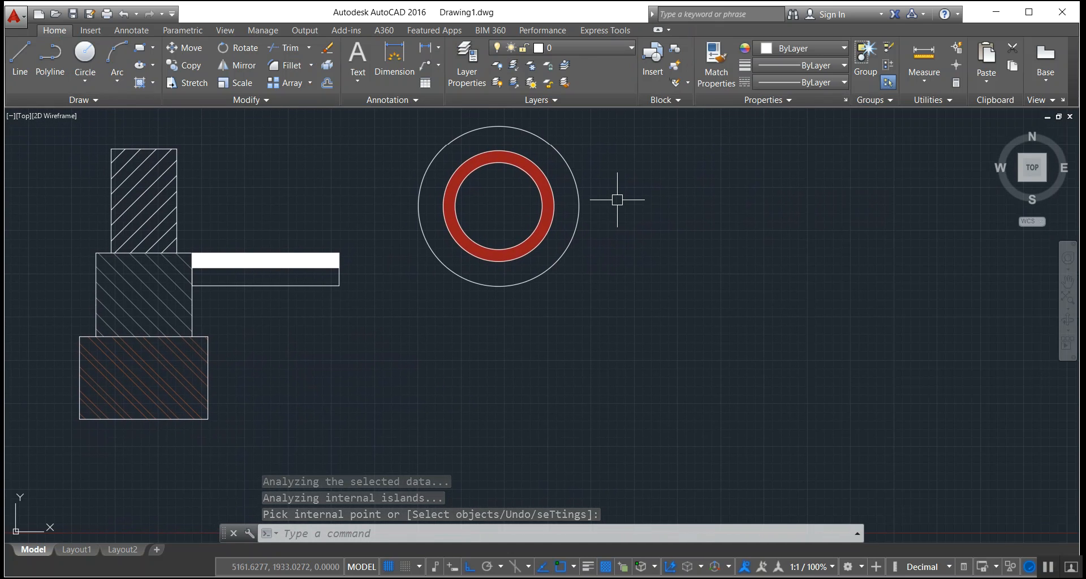
pyautogui.click(139, 82)
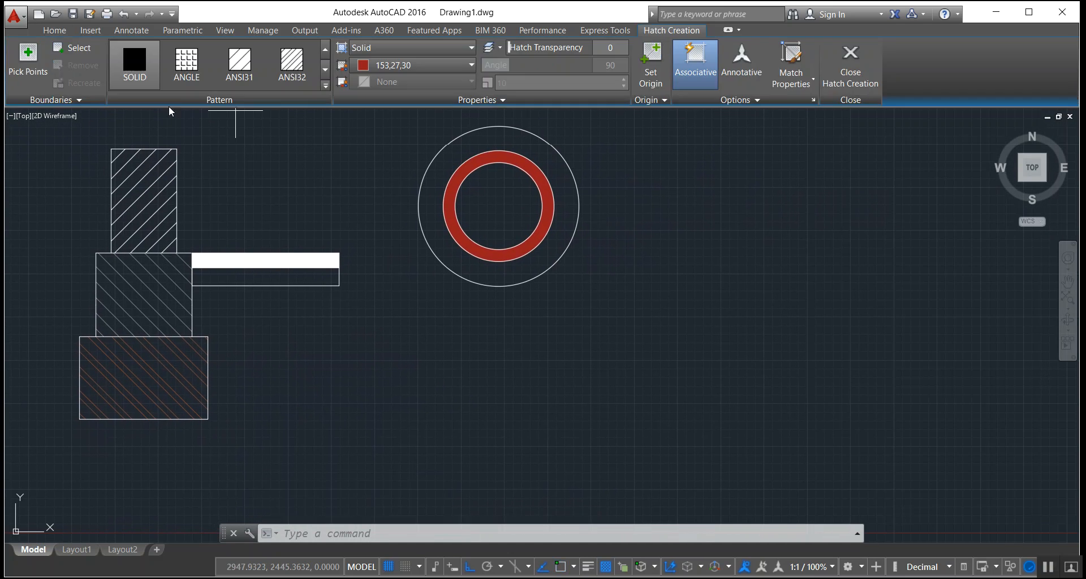
pyautogui.click(327, 84)
pyautogui.click(300, 164)
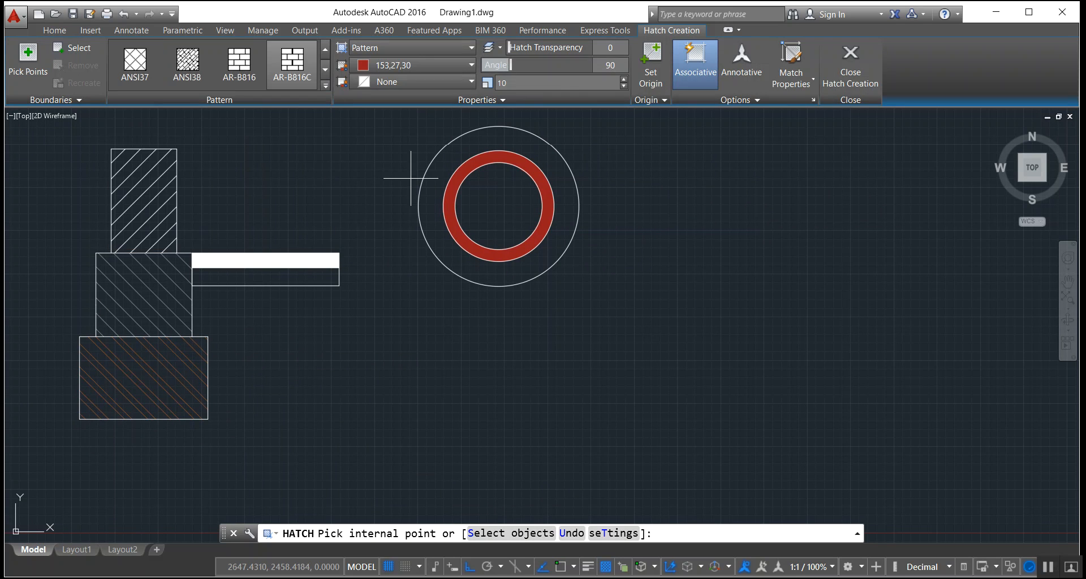
pyautogui.click(435, 169)
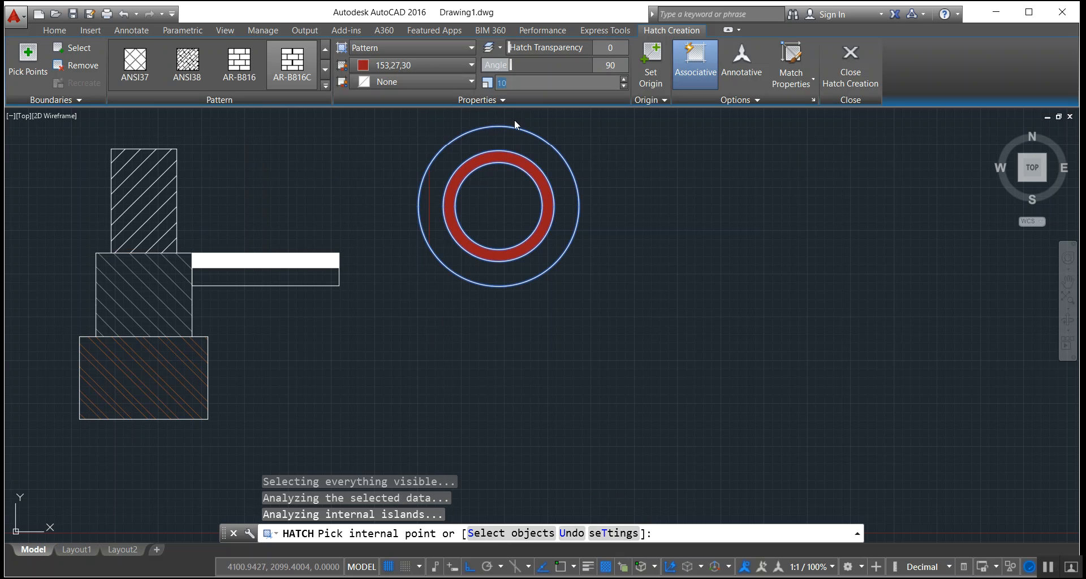
# Step: Set the outer ring's brick hatch to scale 0.25 and angle 0, and finish the hatch
pyautogui.write('1')
pyautogui.press('Return')
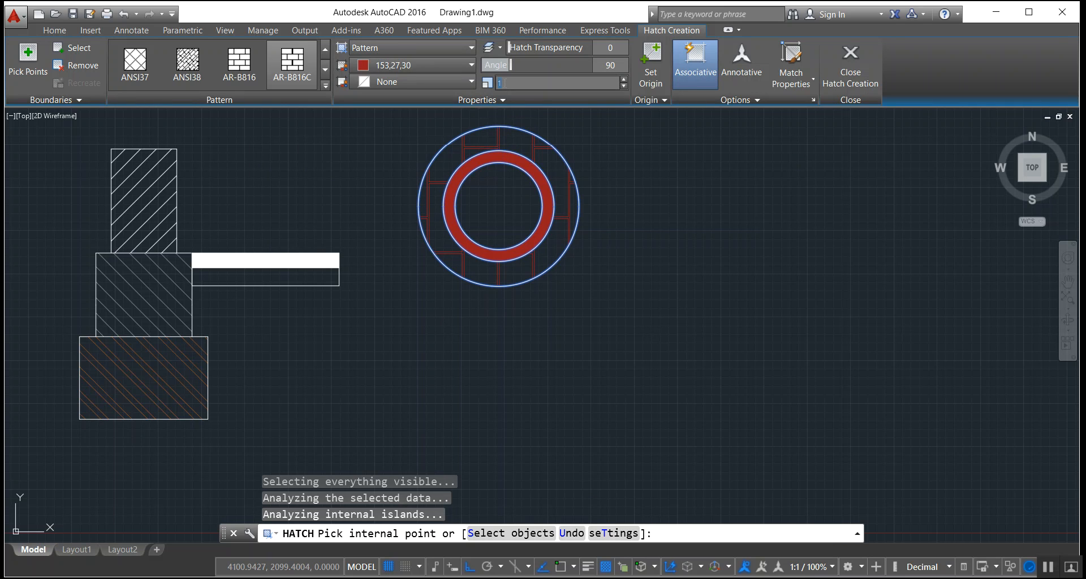
pyautogui.press('Return')
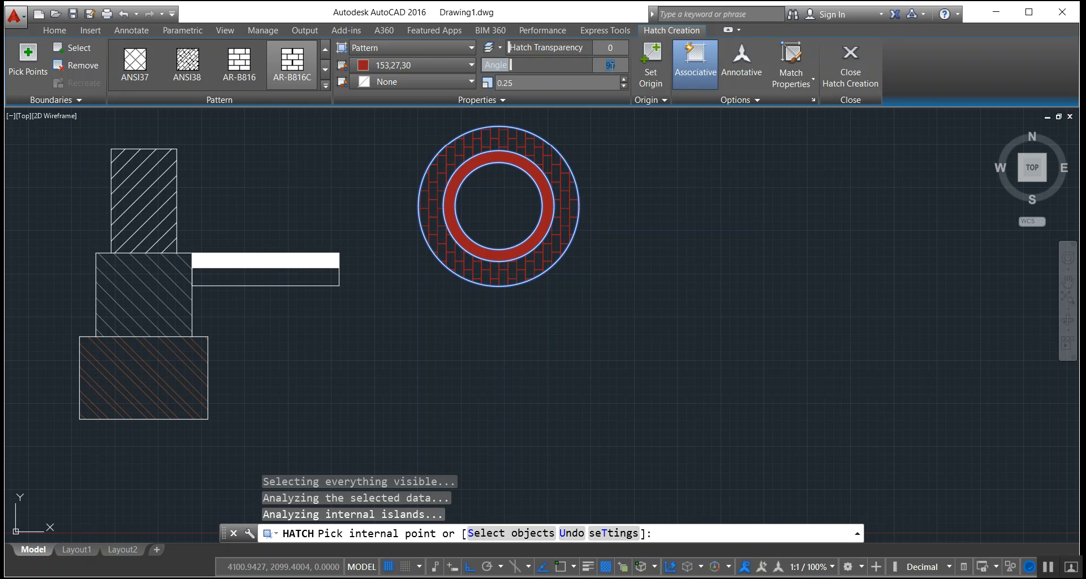
pyautogui.write('0')
pyautogui.press('Return')
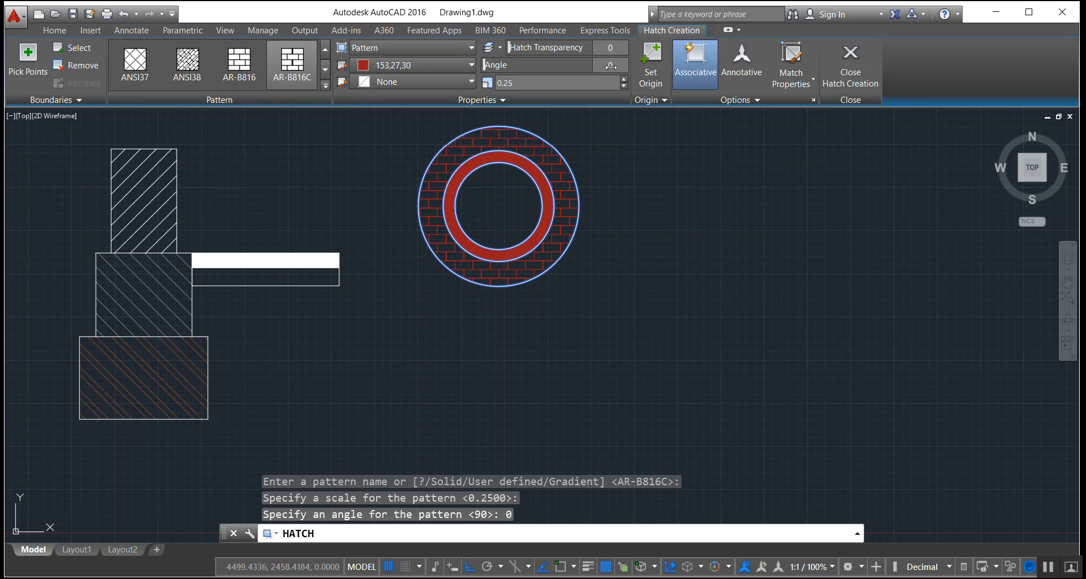
pyautogui.moveTo(620, 225); pyautogui.dragTo(622, 241, button='middle')
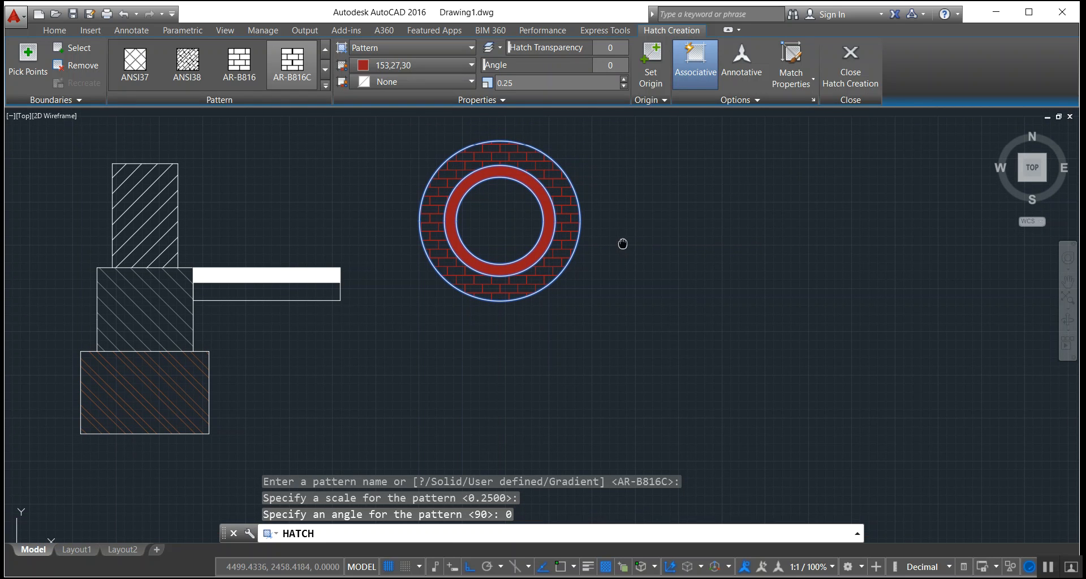
pyautogui.click(849, 60)
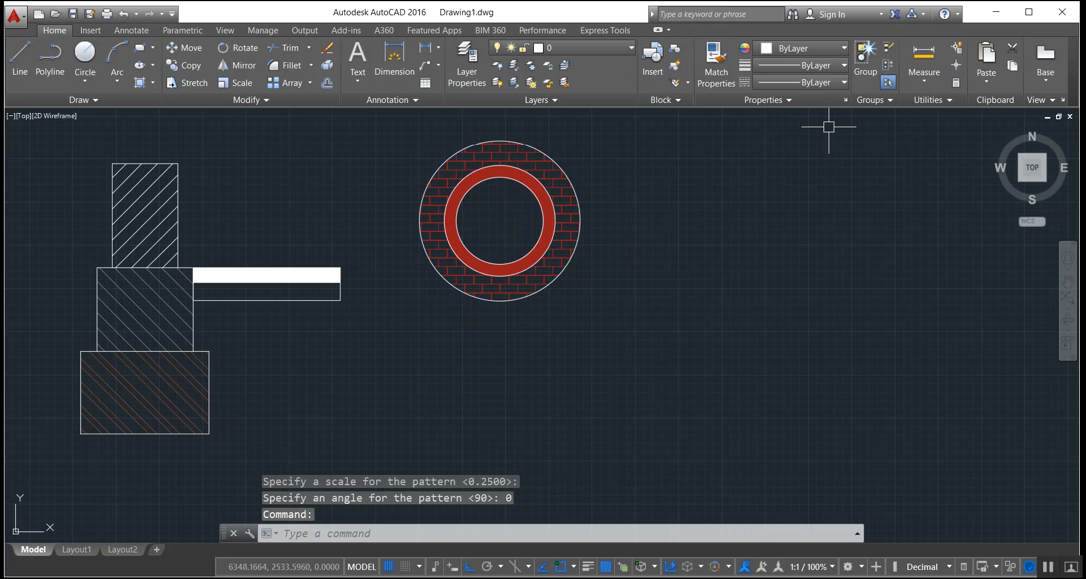
# Step: Change the outer ring's brick hatch colour to yellow and finish editing
pyautogui.click(537, 159)
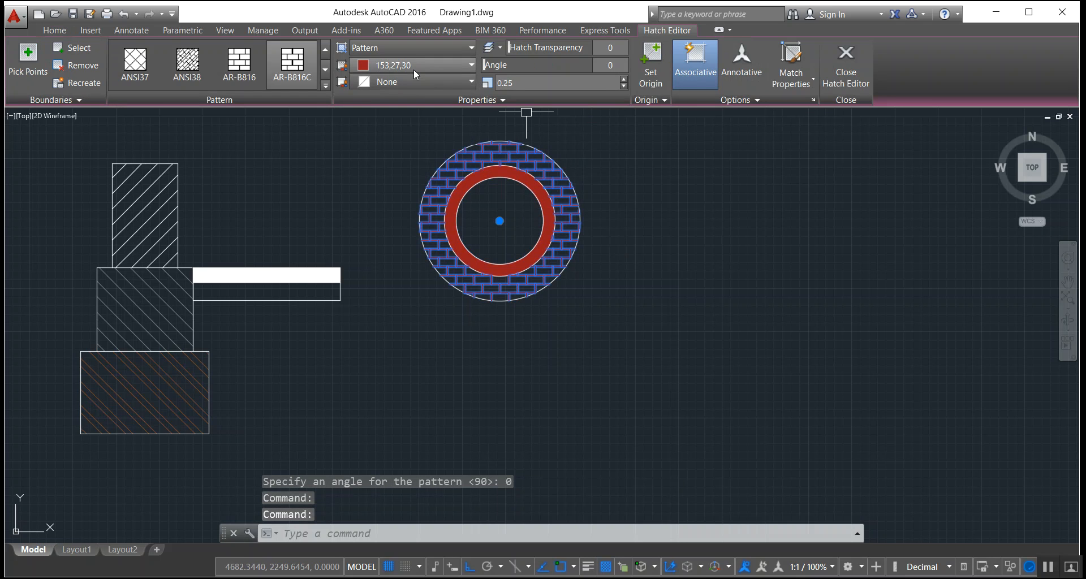
pyautogui.click(413, 67)
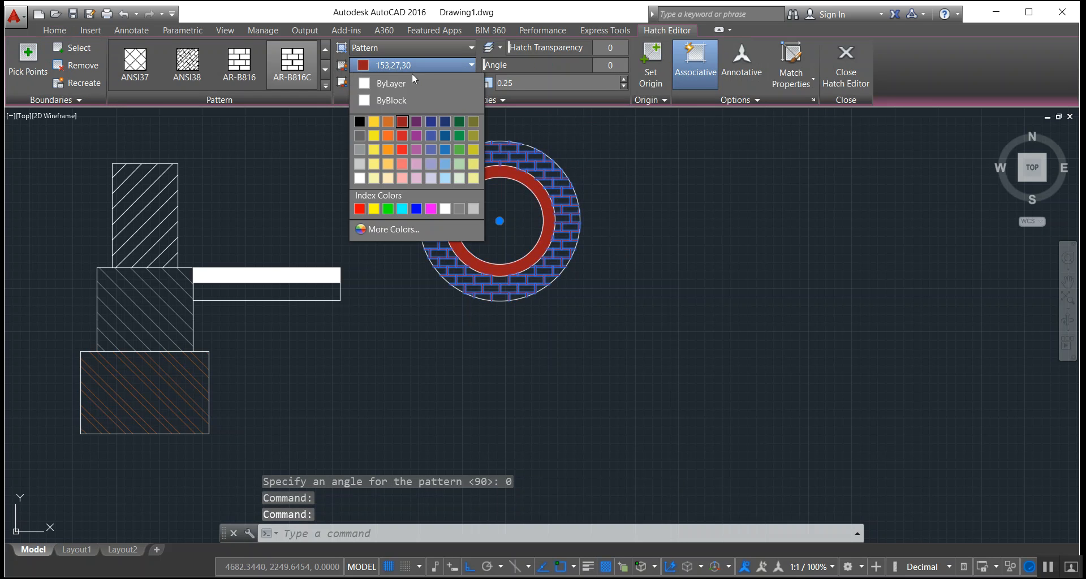
pyautogui.click(372, 121)
pyautogui.click(850, 83)
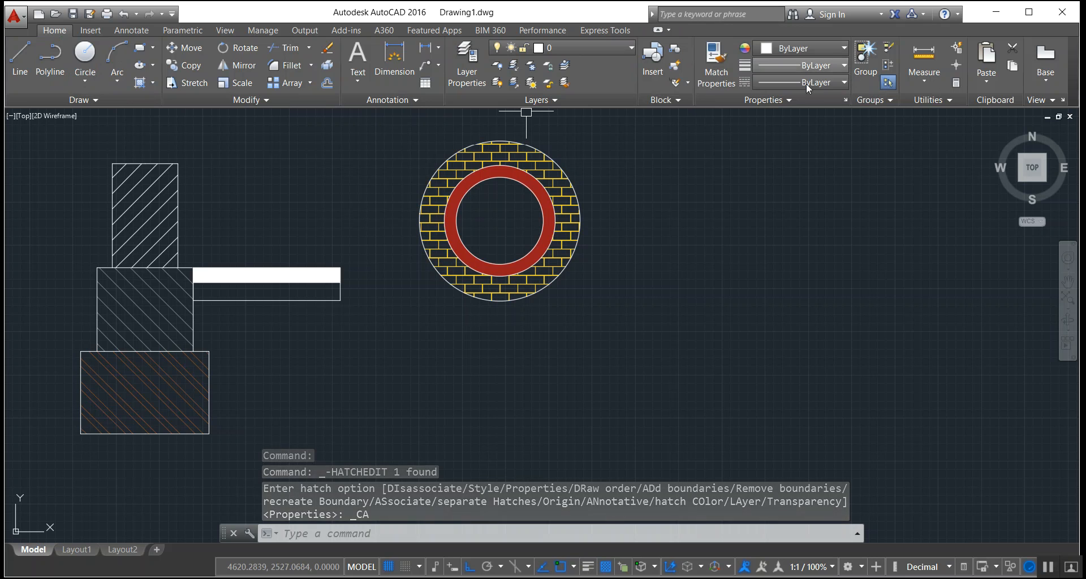
# Step: Draw a wide rectangle below the concentric circles and a thin rectangle of equal width along its upper edge
pyautogui.write('rec')
pyautogui.press('Return')
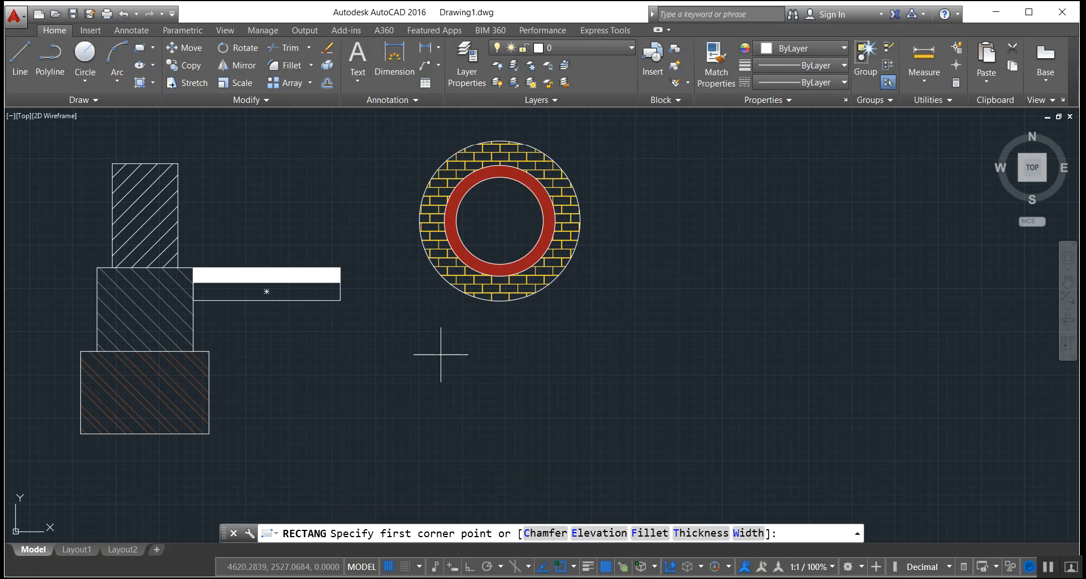
pyautogui.click(432, 346)
pyautogui.click(664, 448)
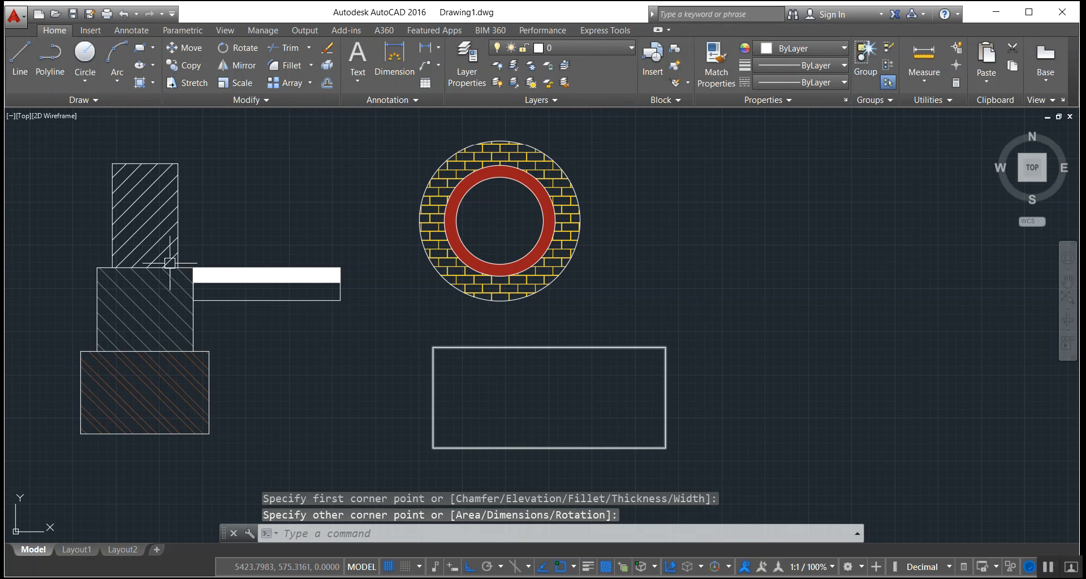
pyautogui.press('Return')
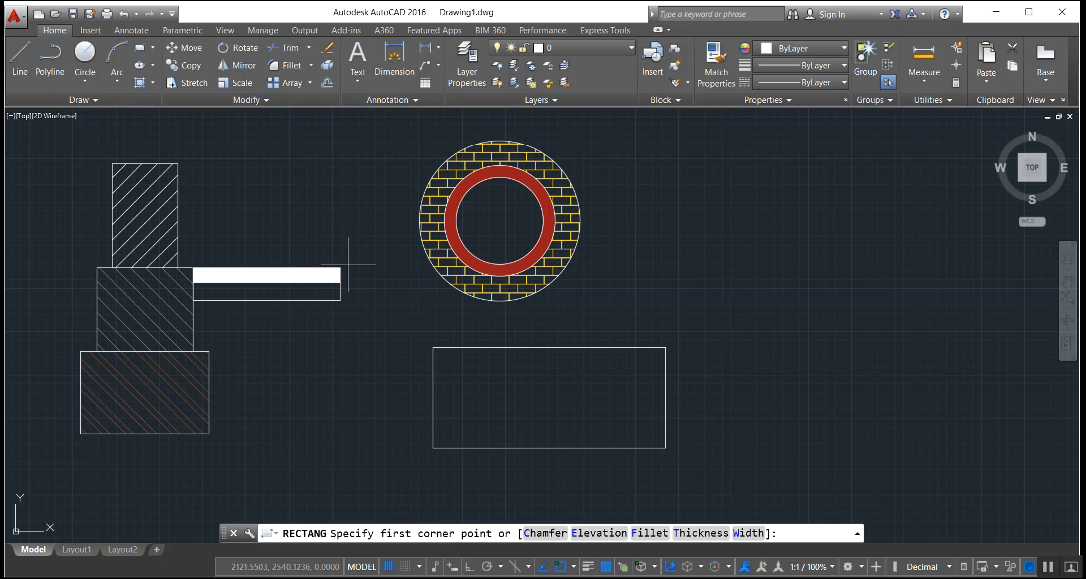
pyautogui.click(433, 347)
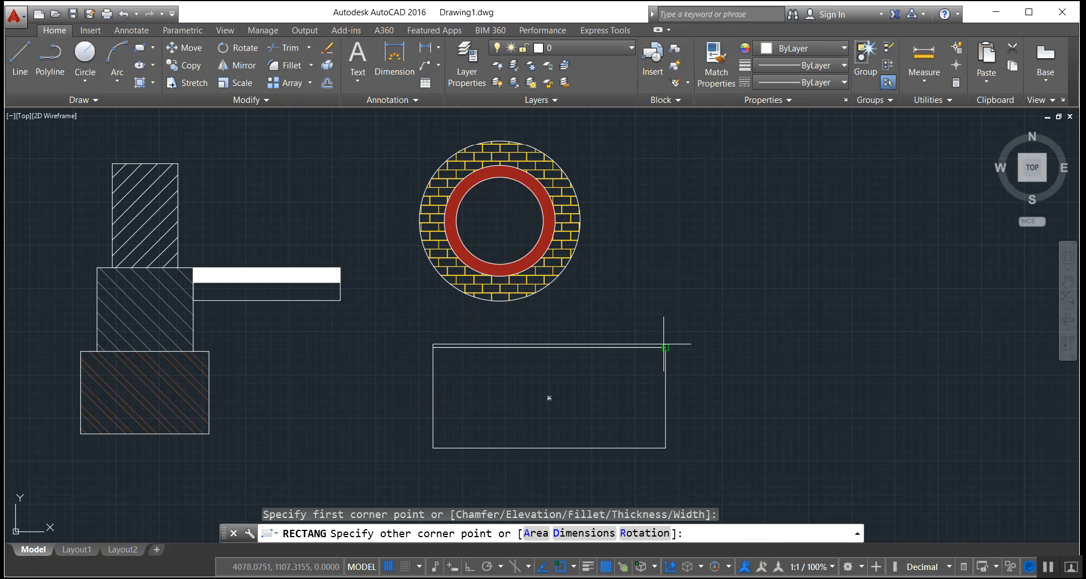
pyautogui.click(665, 321)
# Step: Draw a circle centred inside the large rectangle that extends beyond the upper and lower edges of both rectangles
pyautogui.moveTo(818, 328); pyautogui.dragTo(762, 320, button='middle')
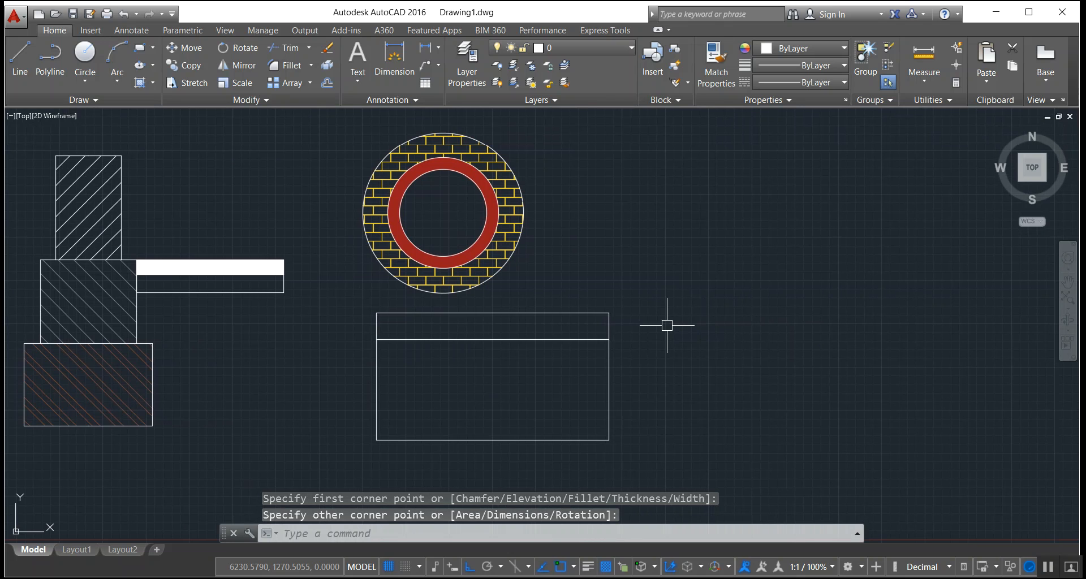
pyautogui.click(79, 56)
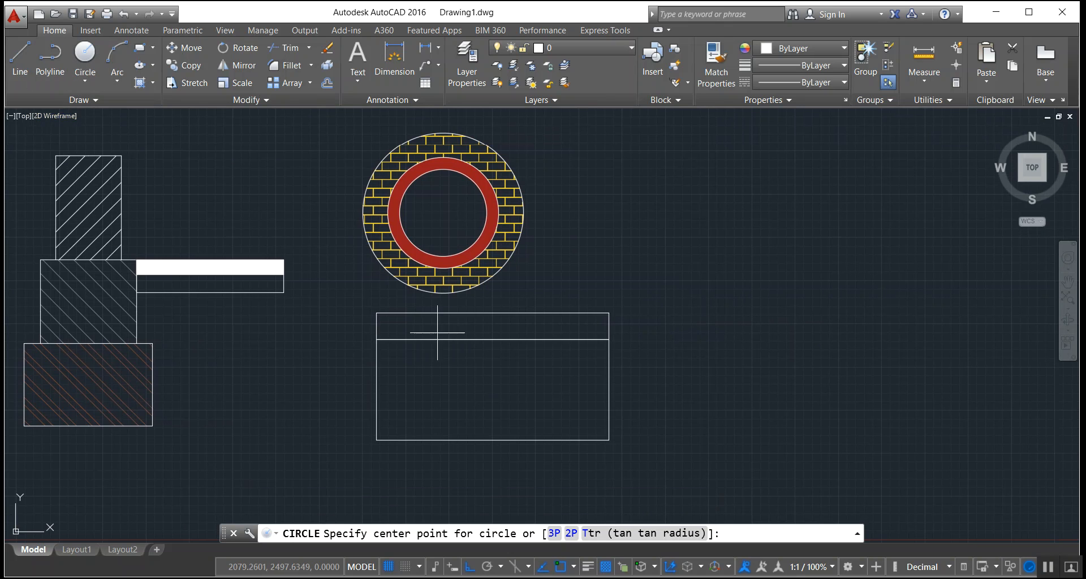
pyautogui.click(494, 379)
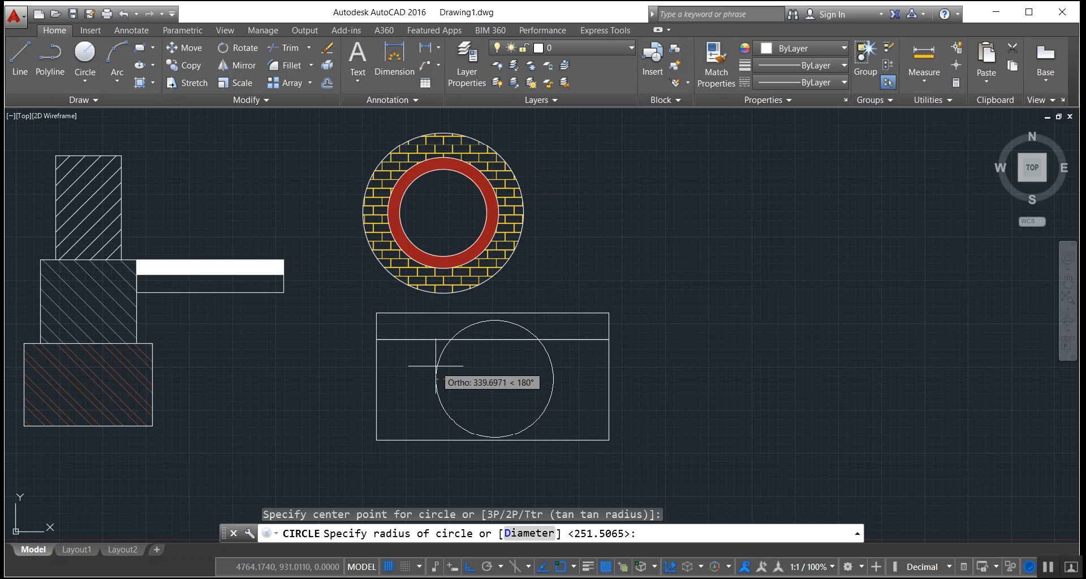
pyautogui.click(417, 367)
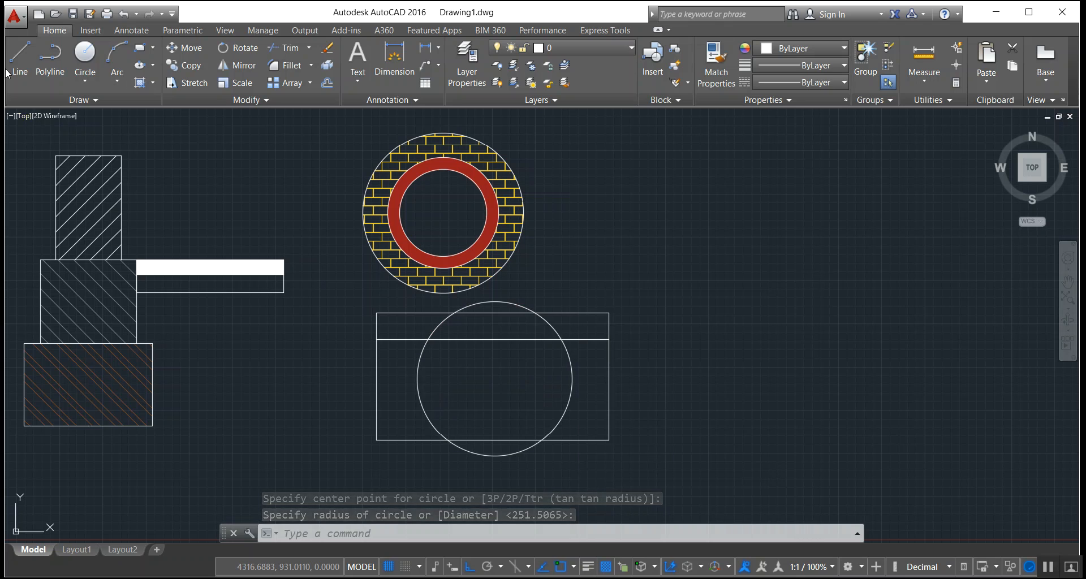
# Step: Start a hatch by object selection and select the circle overlapping the two rectangles as its boundary
pyautogui.click(151, 84)
pyautogui.click(164, 108)
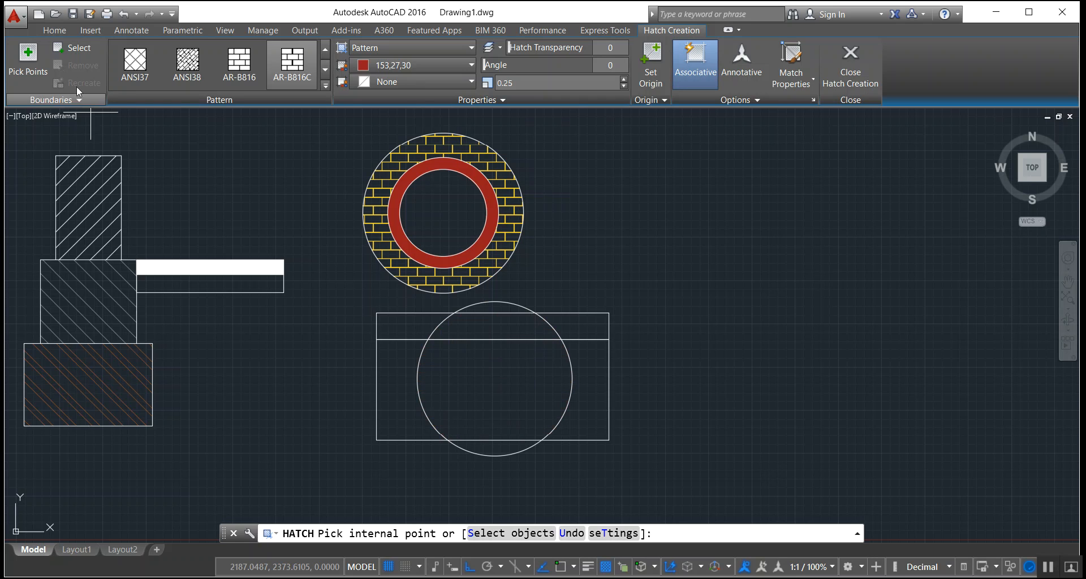
pyautogui.click(76, 50)
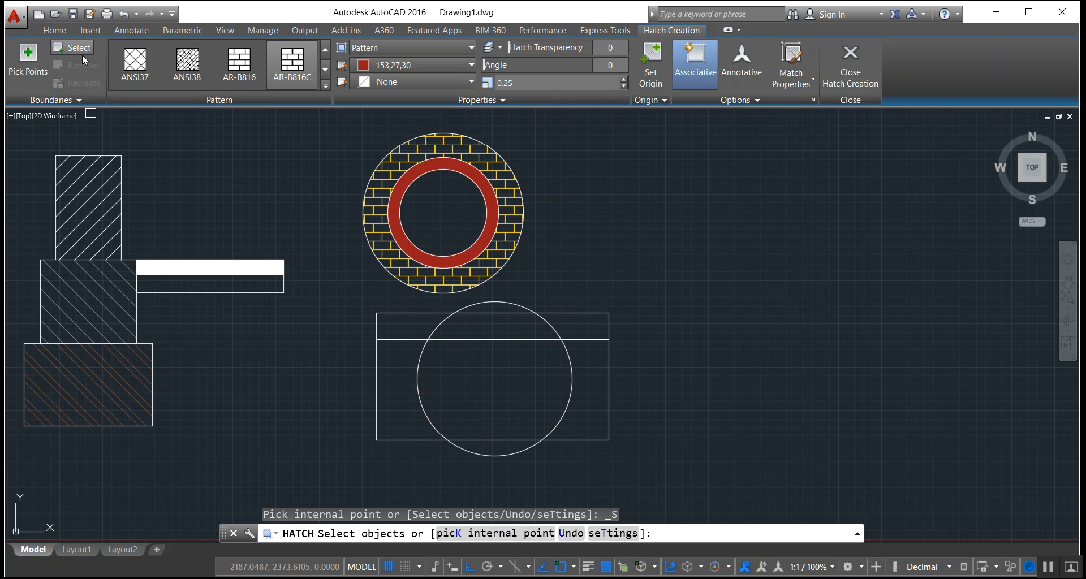
pyautogui.click(510, 304)
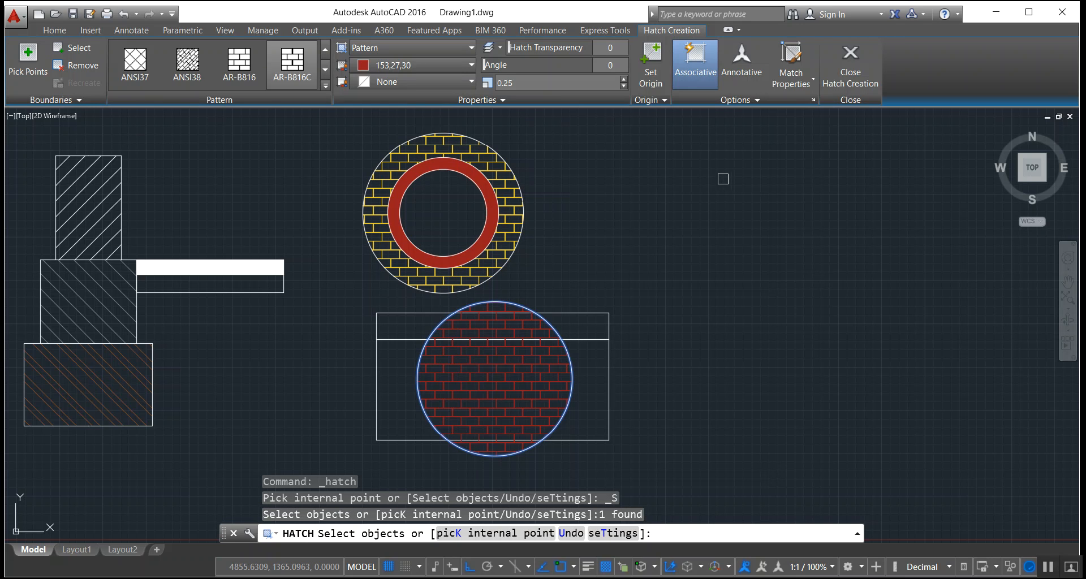
# Step: Set the overlapping circle's hatch to the AR-CONC pattern at scale 0.5 and finish the hatch
pyautogui.click(310, 80)
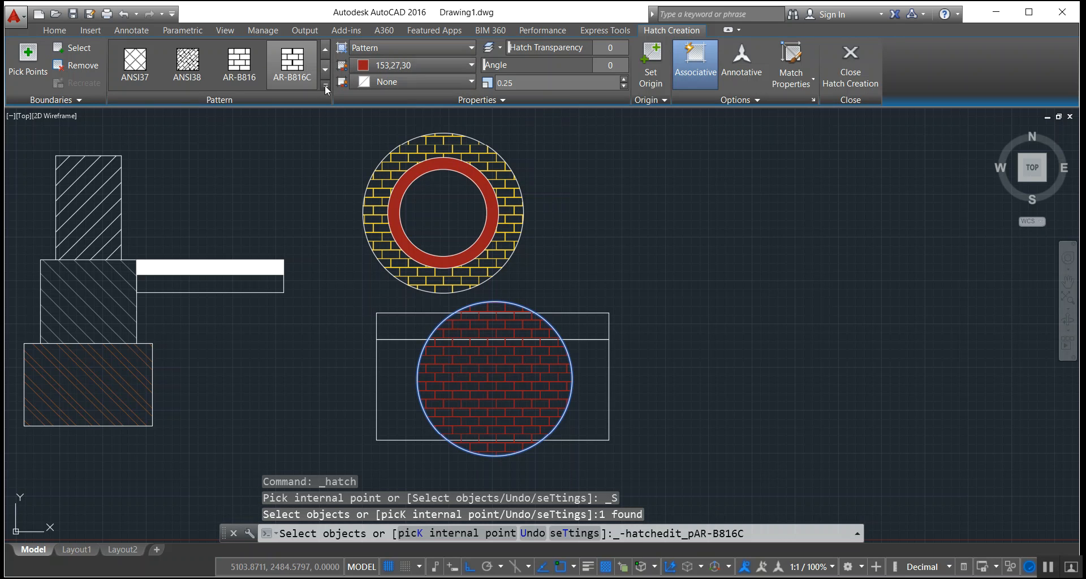
pyautogui.click(325, 86)
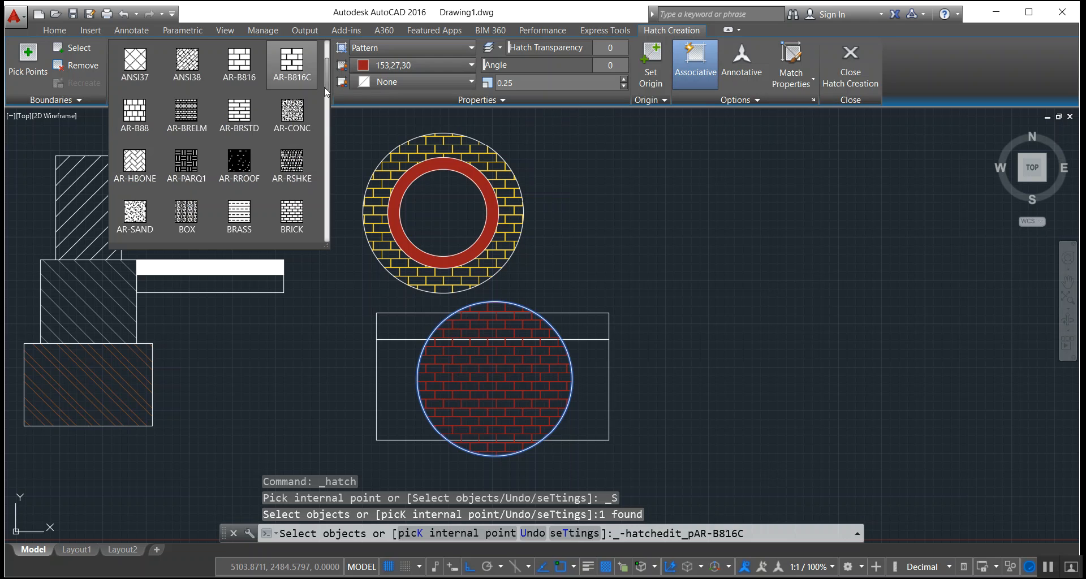
pyautogui.click(301, 120)
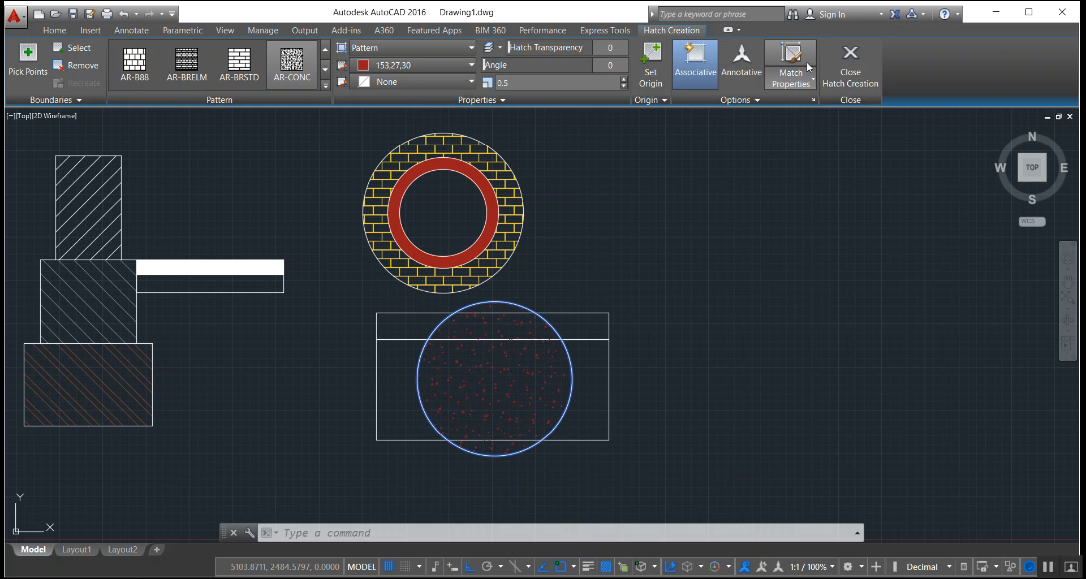
pyautogui.click(836, 83)
# Step: Change the overlapping circle's AR-CONC hatch colour to green and finish editing
pyautogui.moveTo(669, 220)
pyautogui.mouseDown(button='middle')
pyautogui.moveTo(622, 238)
pyautogui.moveTo(785, 271)
pyautogui.moveTo(775, 269)
pyautogui.mouseUp(button='middle')
pyautogui.click(618, 388)
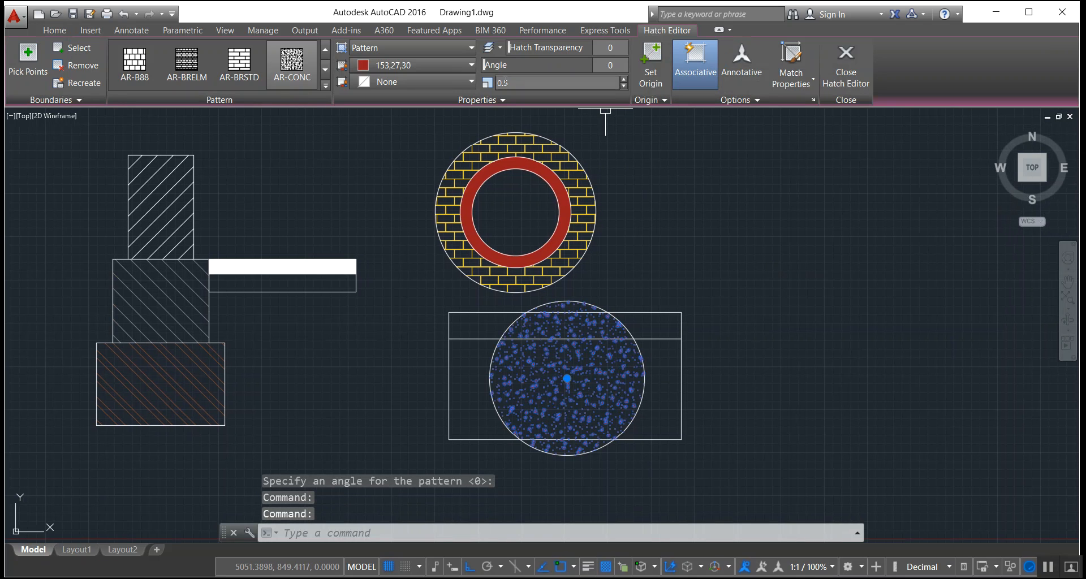
pyautogui.click(454, 69)
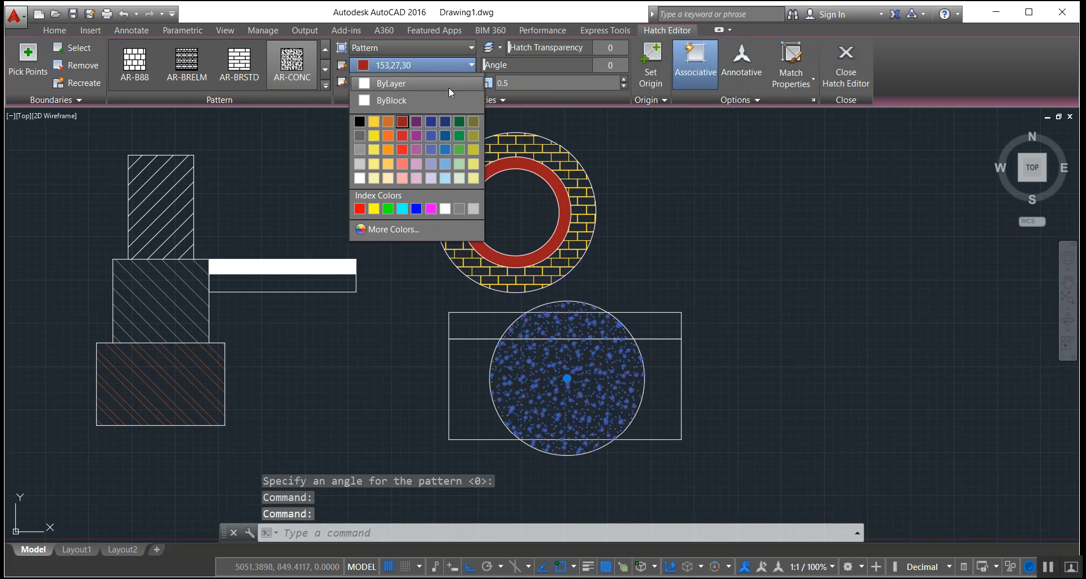
pyautogui.click(388, 208)
pyautogui.click(855, 70)
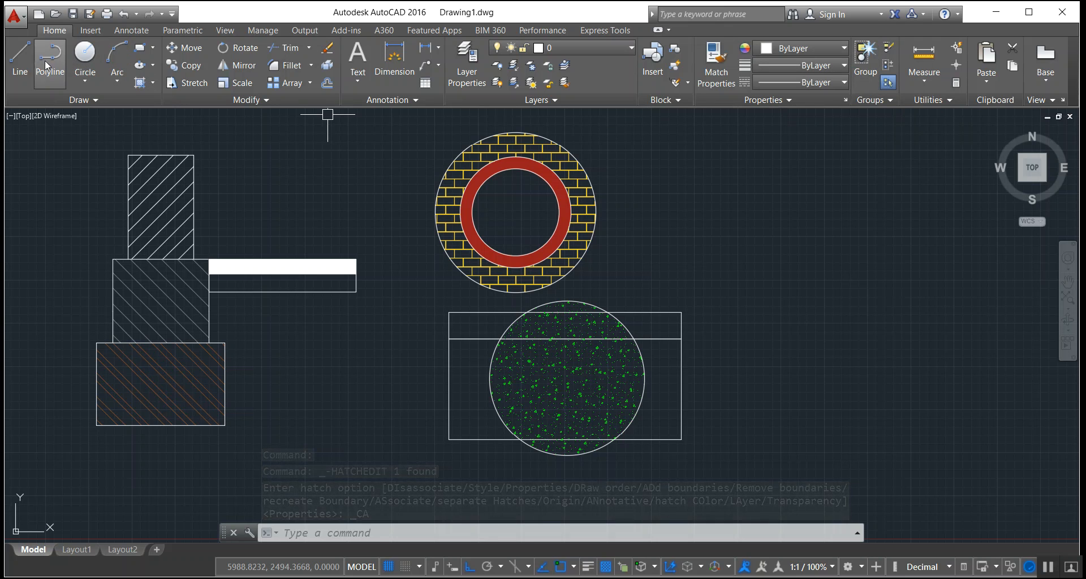
# Step: Draw a stepped line beside the circles with a vertical, a horizontal and another vertical segment
pyautogui.click(20, 55)
pyautogui.click(719, 162)
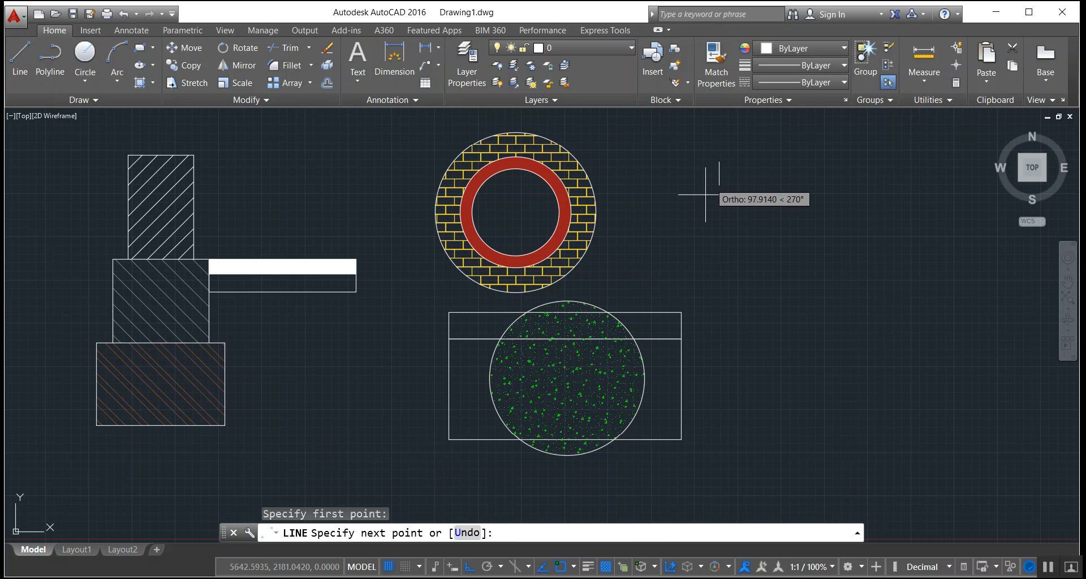
pyautogui.click(719, 245)
pyautogui.click(785, 245)
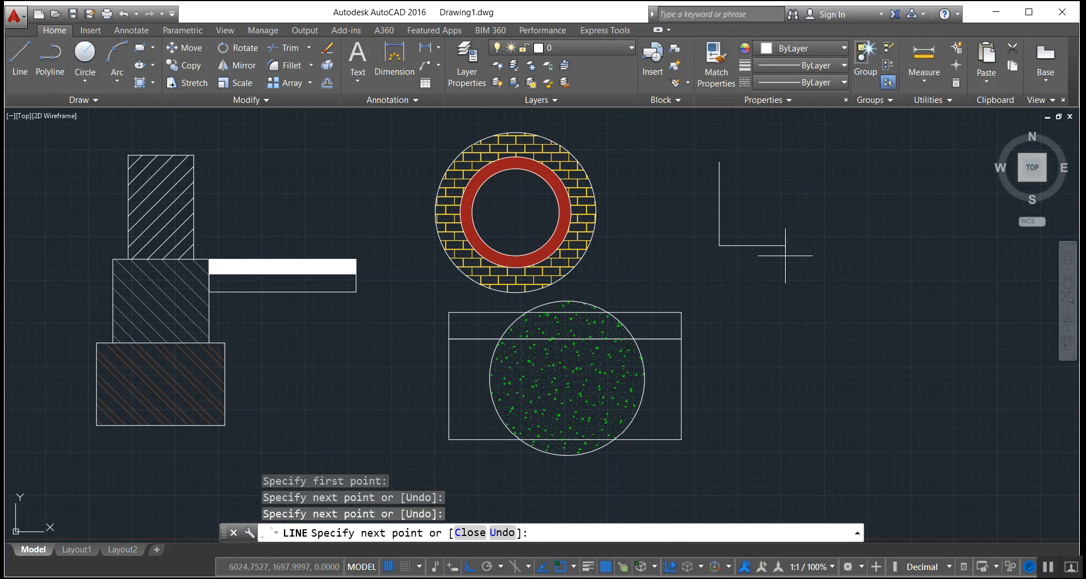
pyautogui.click(784, 324)
# Step: Turn off Ortho and complete the irregular outline with seven freely angled segments ending at its start point
pyautogui.click(468, 568)
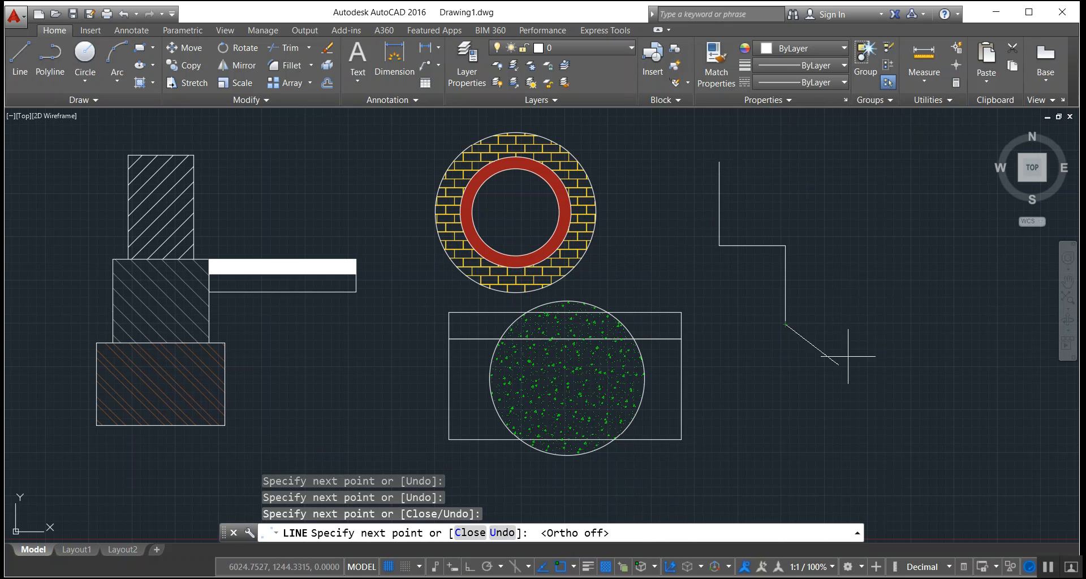
pyautogui.click(941, 312)
pyautogui.click(942, 208)
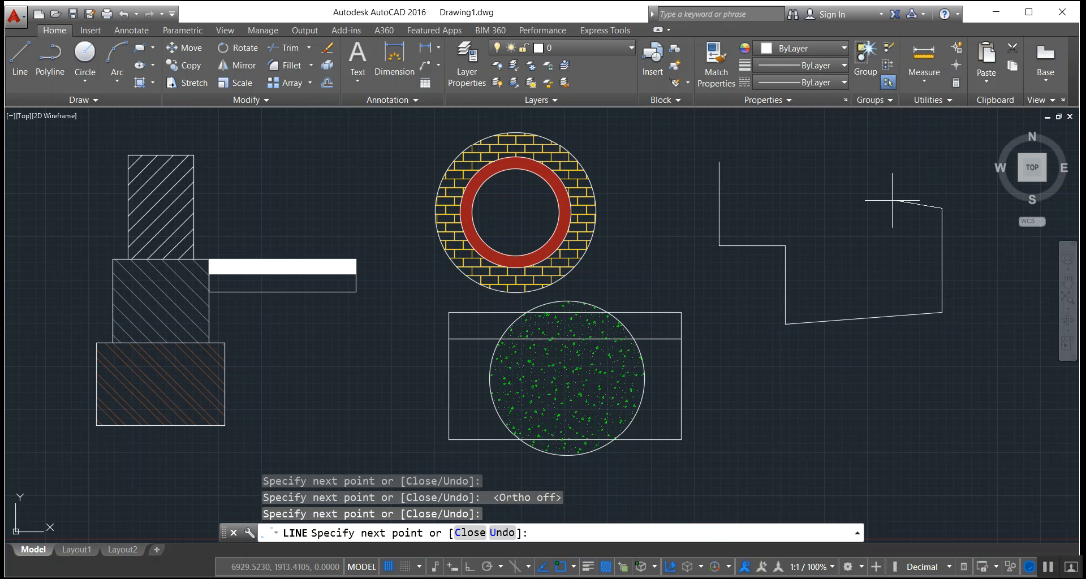
pyautogui.click(888, 200)
pyautogui.click(862, 146)
pyautogui.click(813, 158)
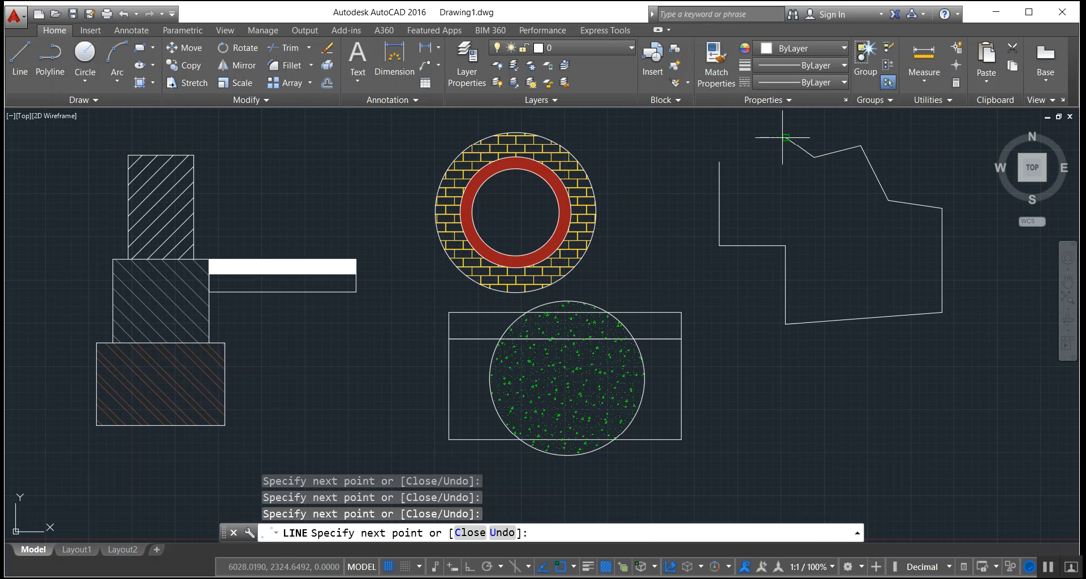
pyautogui.click(785, 137)
pyautogui.rightClick(718, 162)
pyautogui.click(741, 172)
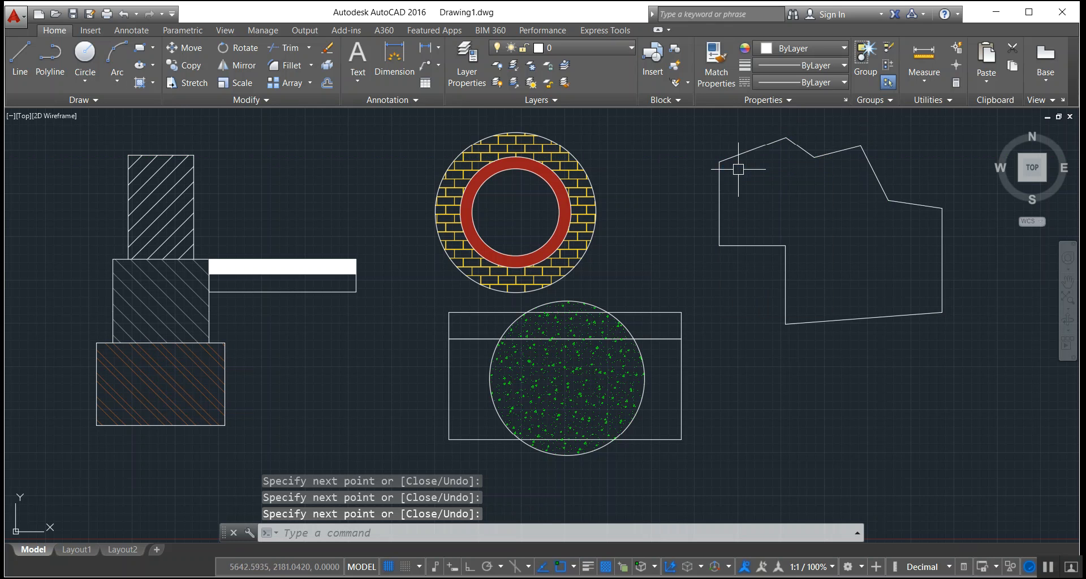
# Step: Start a hatch by picking an internal point inside the irregular outline
pyautogui.moveTo(730, 234); pyautogui.dragTo(647, 241, button='middle')
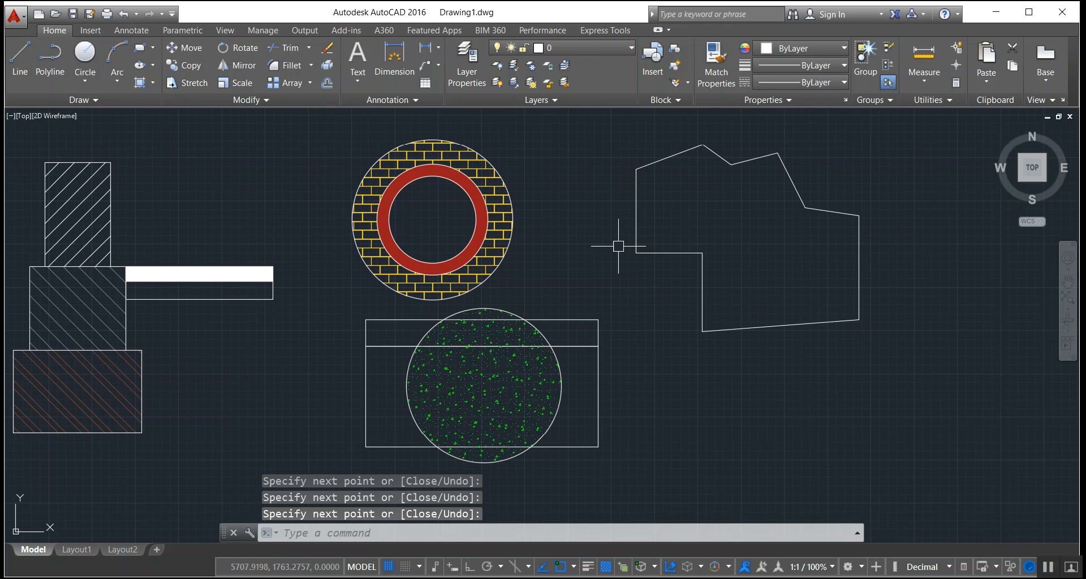
pyautogui.click(137, 83)
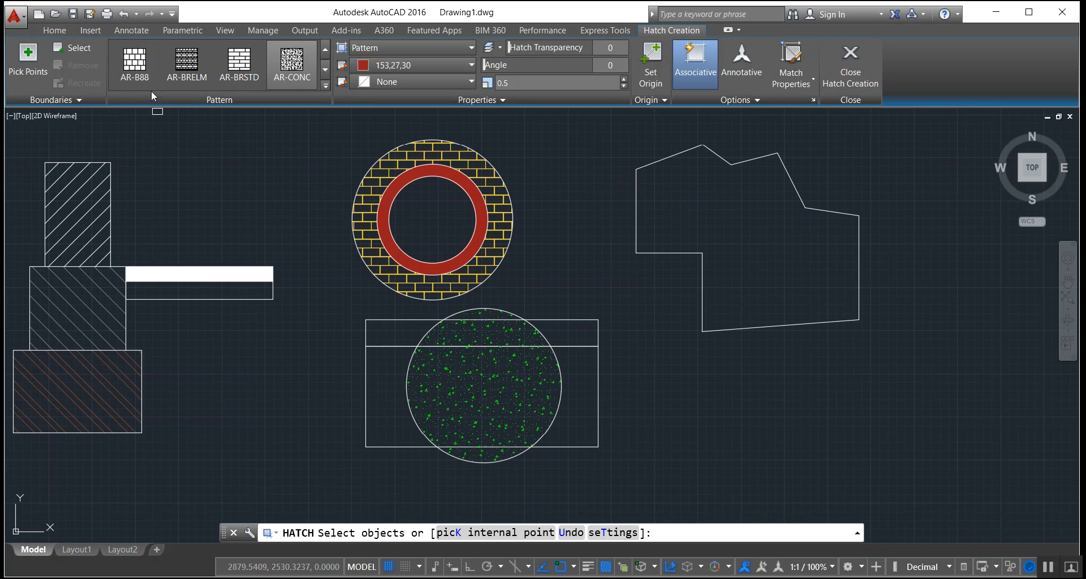
pyautogui.click(28, 59)
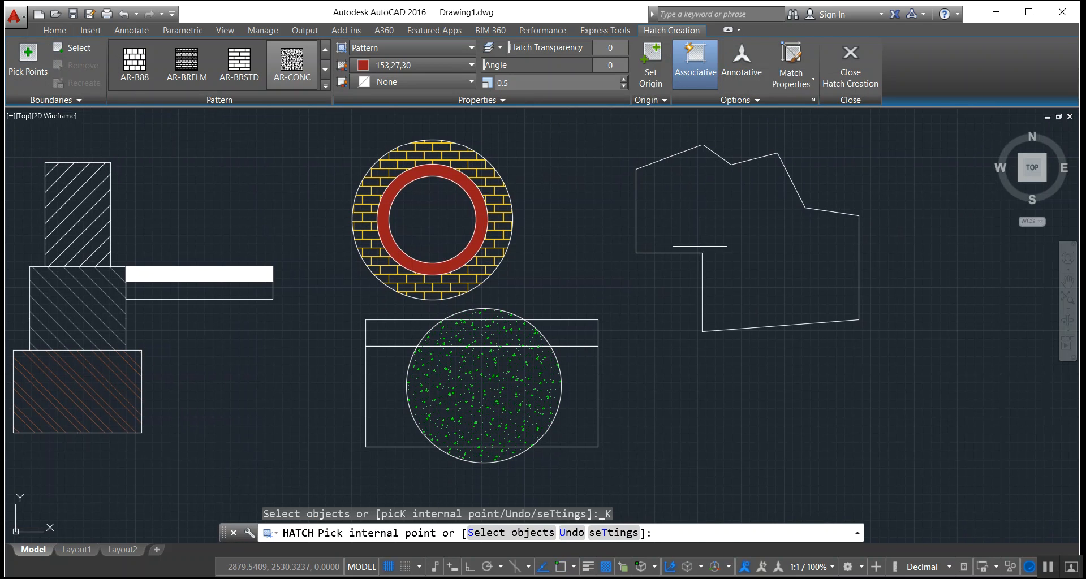
pyautogui.click(714, 202)
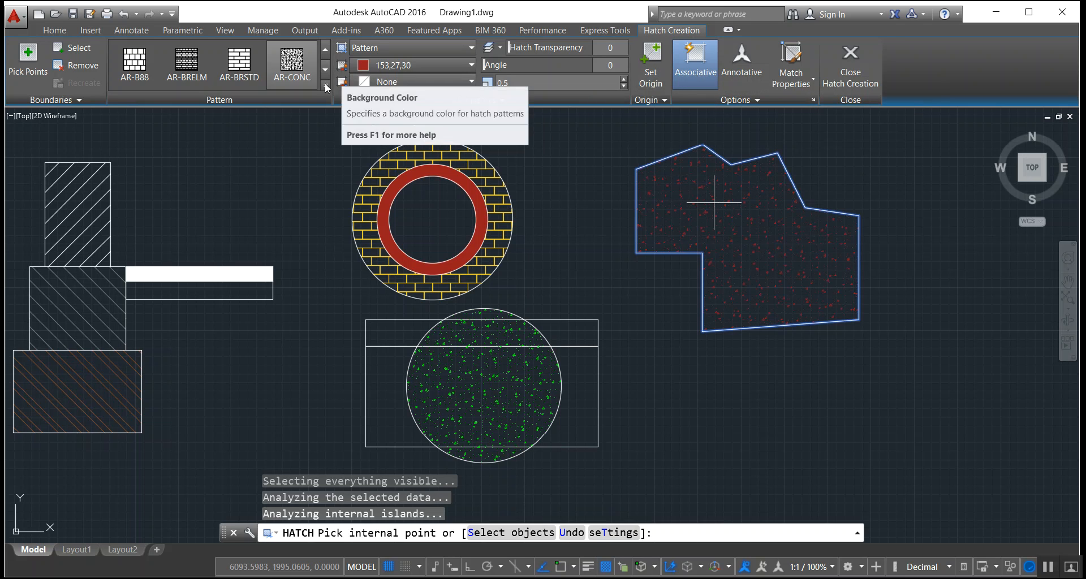
# Step: Set the irregular outline's hatch to the ANSI31 pattern at scale 10
pyautogui.click(325, 53)
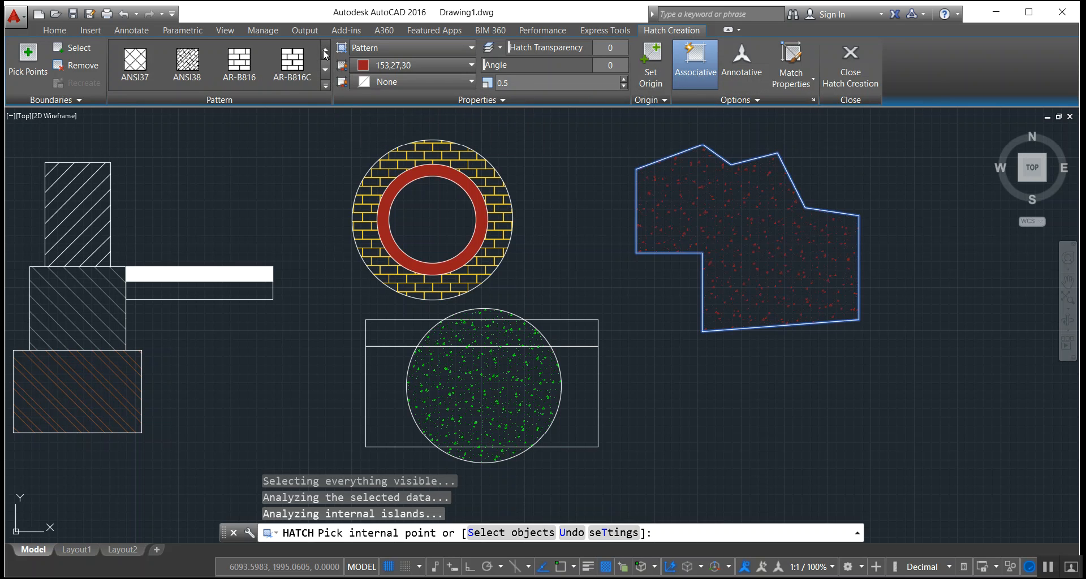
pyautogui.click(325, 52)
pyautogui.click(325, 53)
pyautogui.click(250, 66)
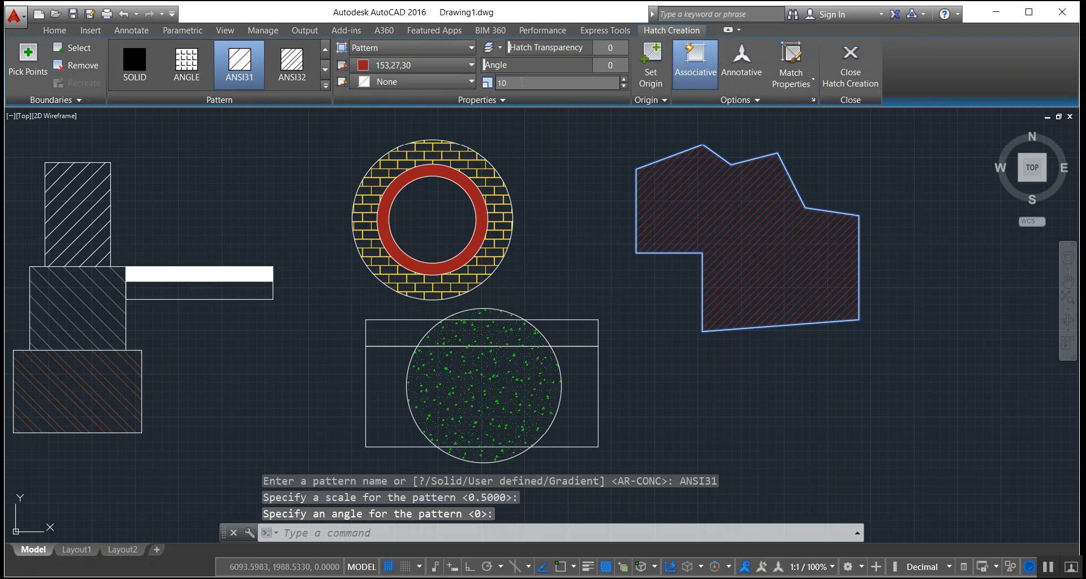
pyautogui.write('0')
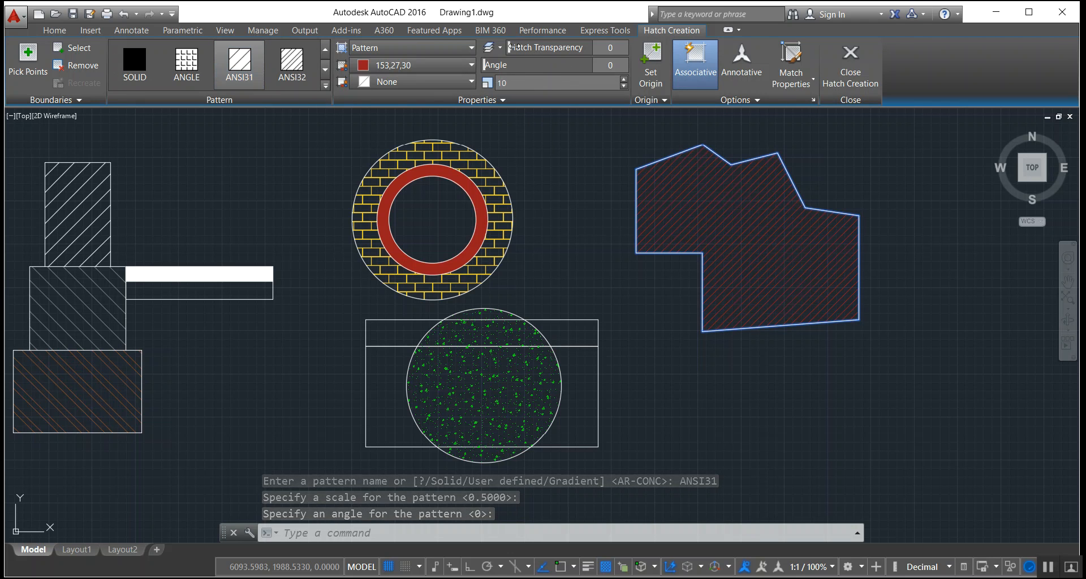
# Step: Set the irregular outline's hatch colour to blue and finish the hatch
pyautogui.click(449, 74)
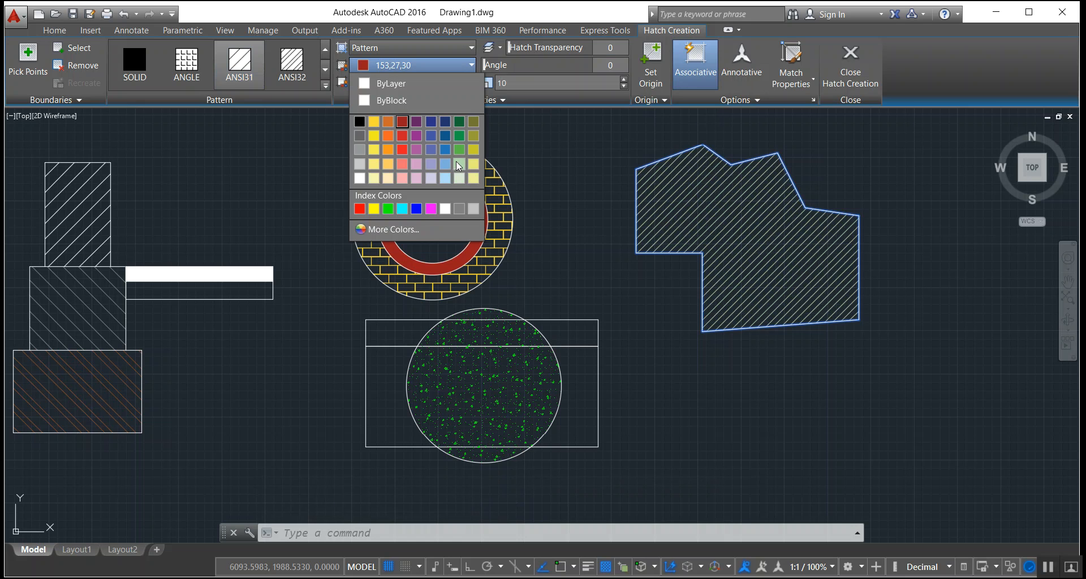
pyautogui.click(415, 209)
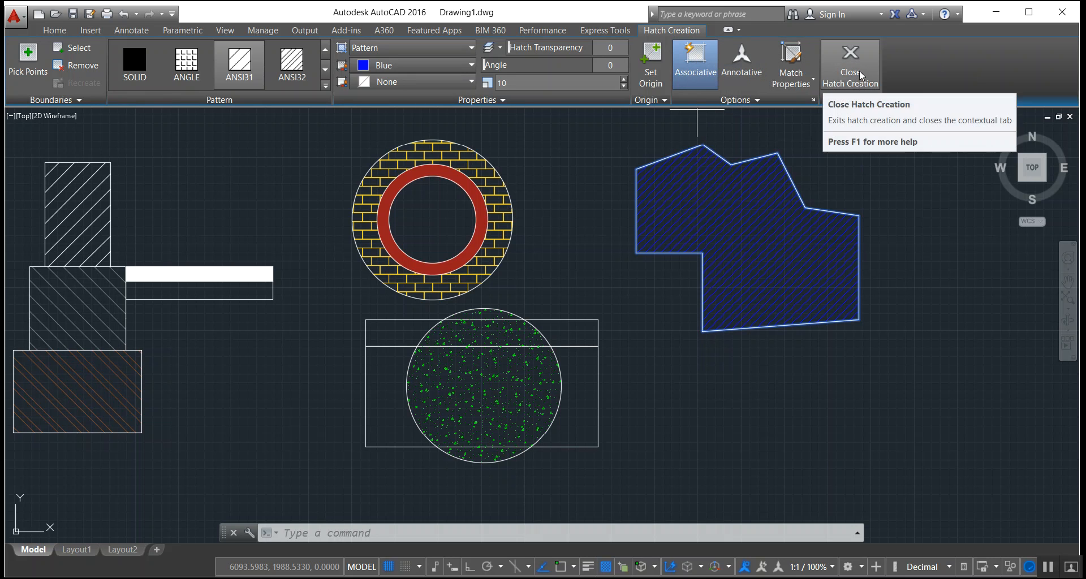
pyautogui.click(860, 76)
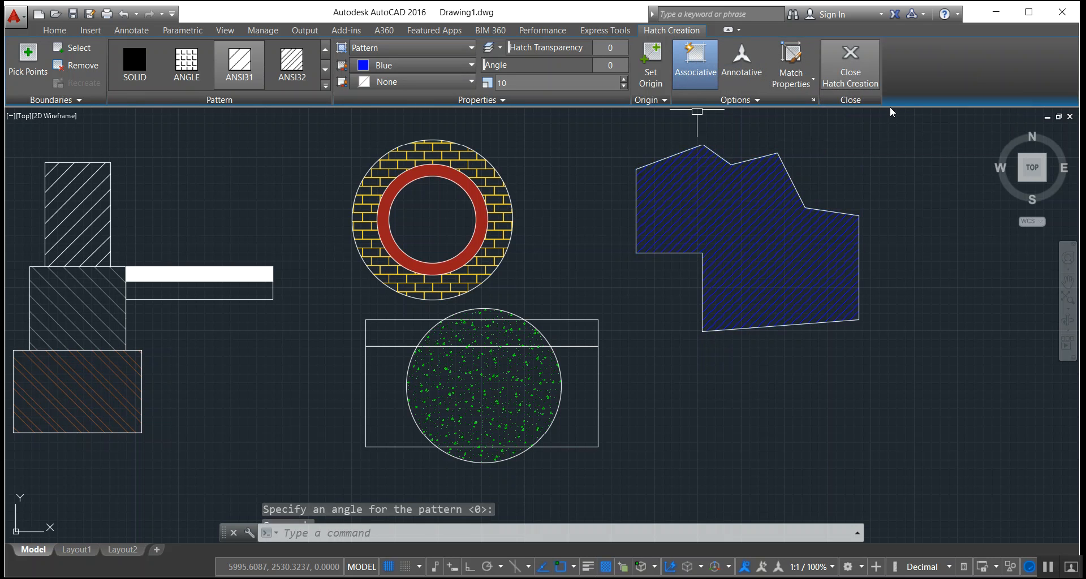
pyautogui.click(922, 267)
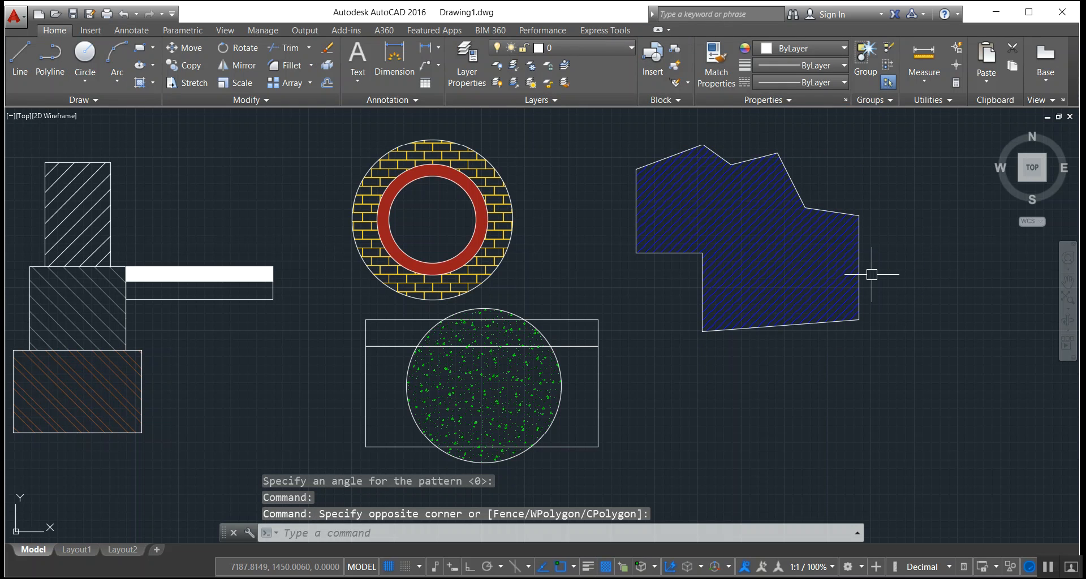
# Step: Select the hatched outline's lower and right edges and stretch their shared corner outward, down and to the right
pyautogui.click(812, 323)
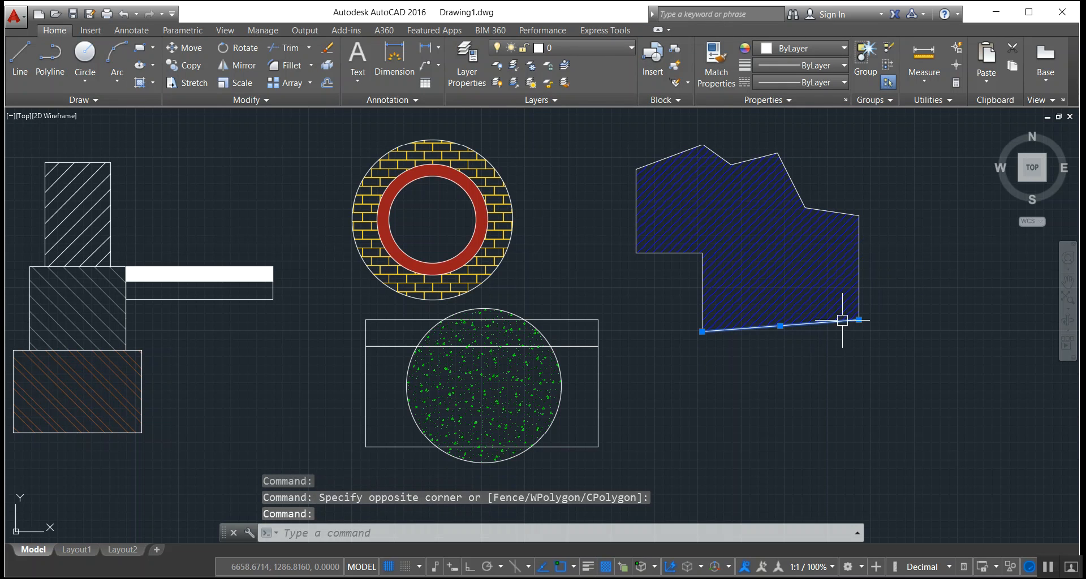
pyautogui.click(859, 296)
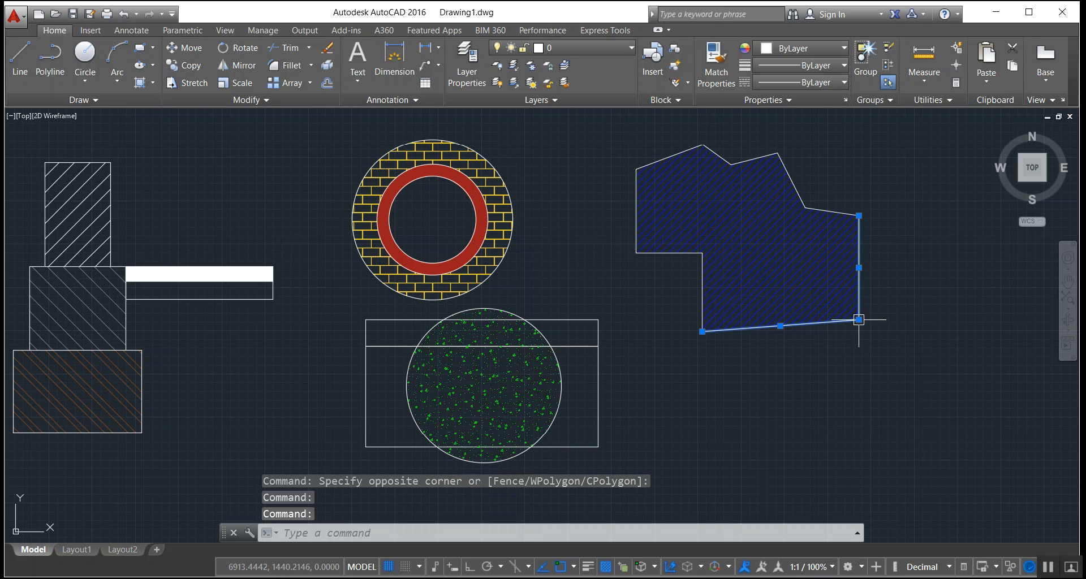
pyautogui.click(858, 320)
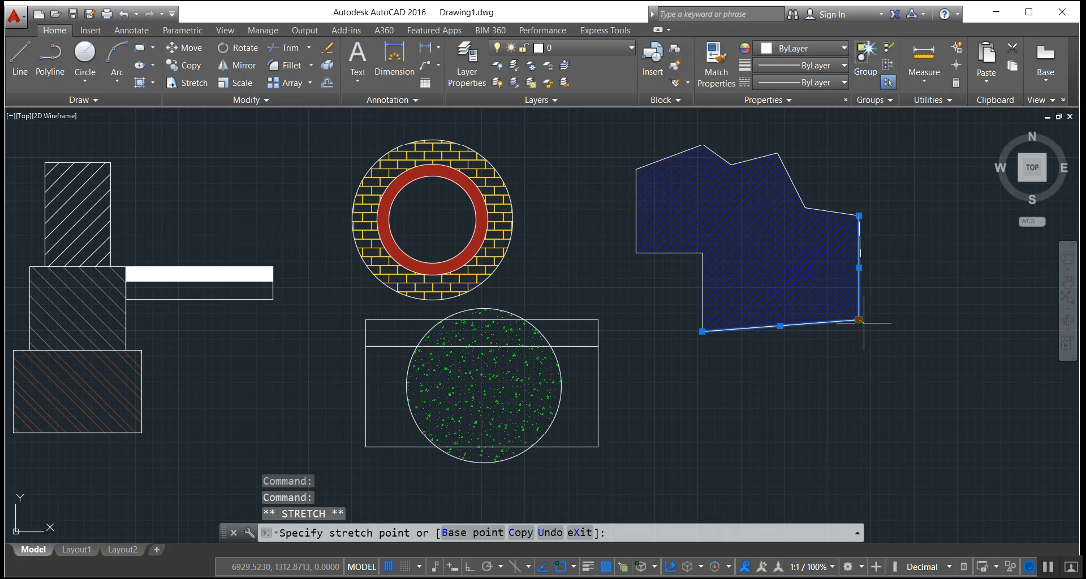
pyautogui.click(903, 378)
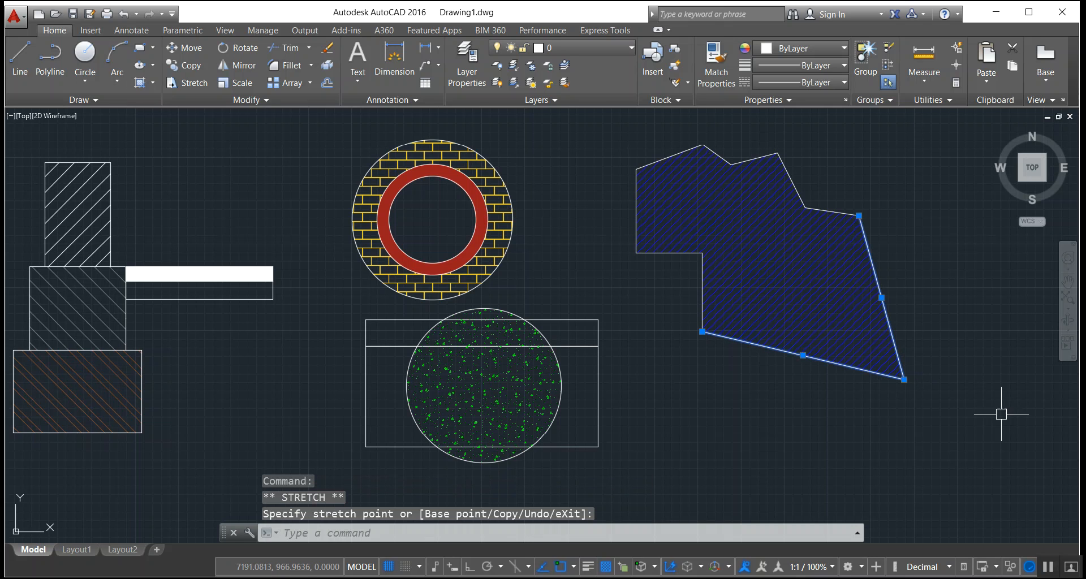
# Step: Try to stretch the outline's lower-left corner down and outward with both adjoining edges selected, and undo that edit
pyautogui.click(704, 321)
pyautogui.click(701, 330)
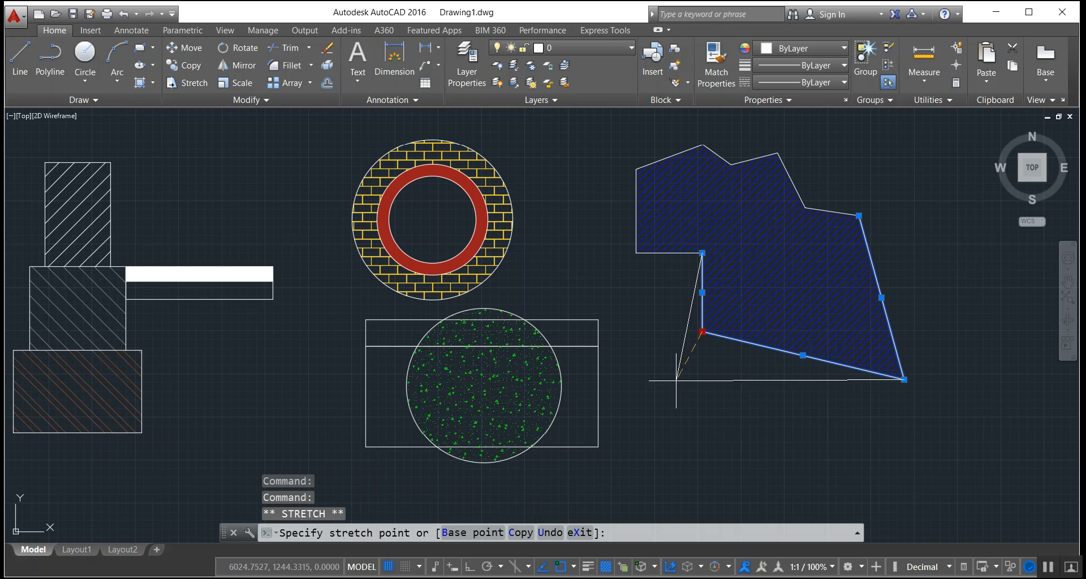
pyautogui.click(670, 389)
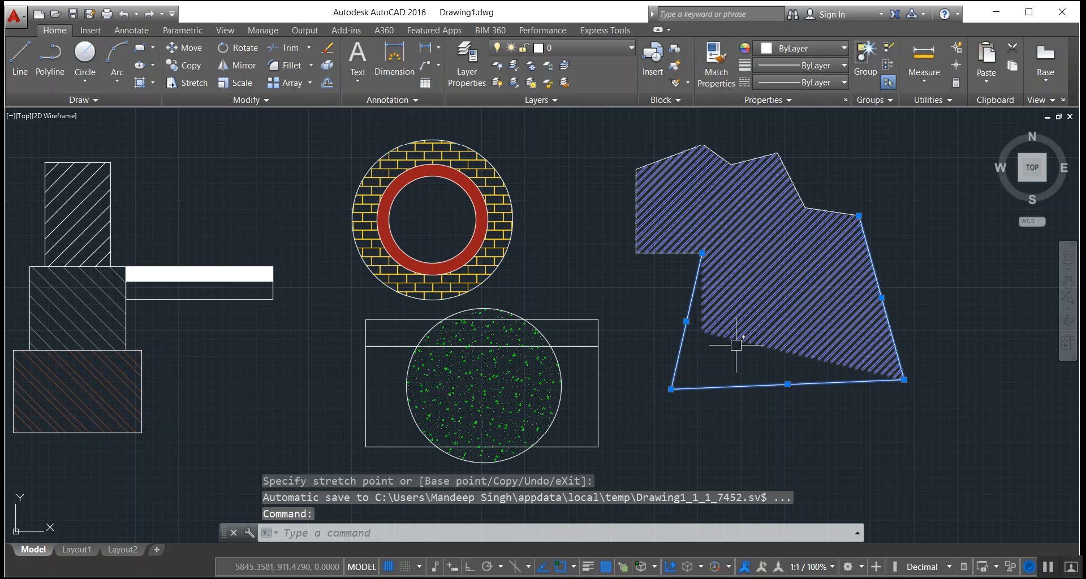
pyautogui.hotkey('ctrl', 'z')
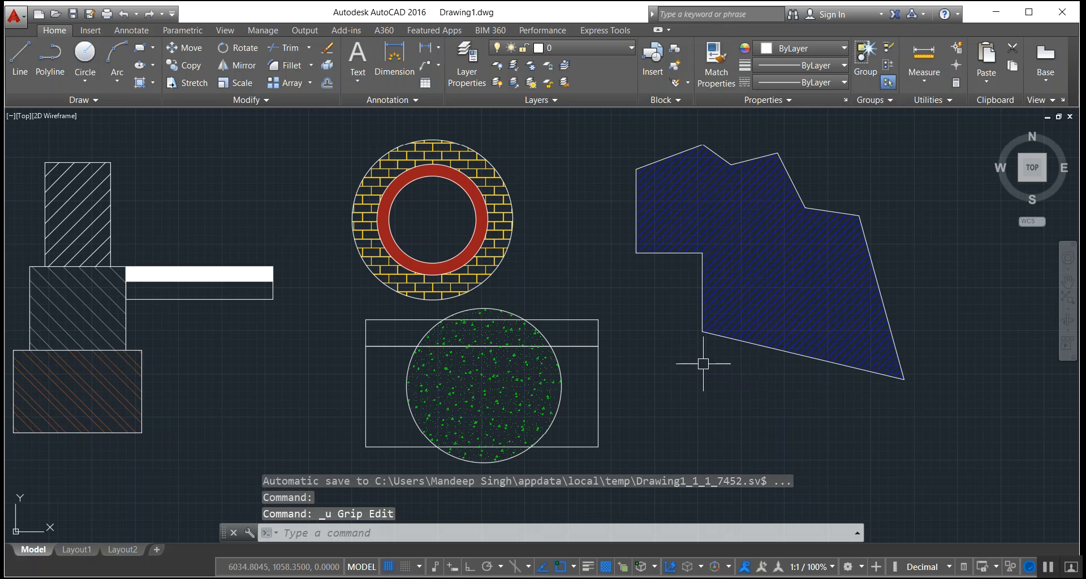
# Step: Select the two edges at the outline's lower-left corner and stretch that corner slightly down and to the left
pyautogui.click(707, 311)
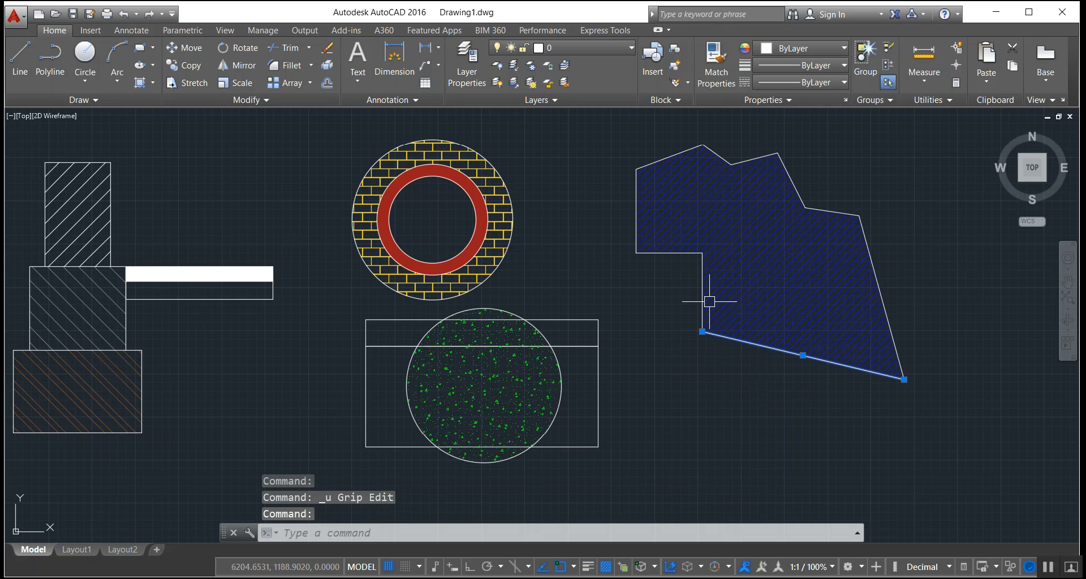
pyautogui.click(702, 331)
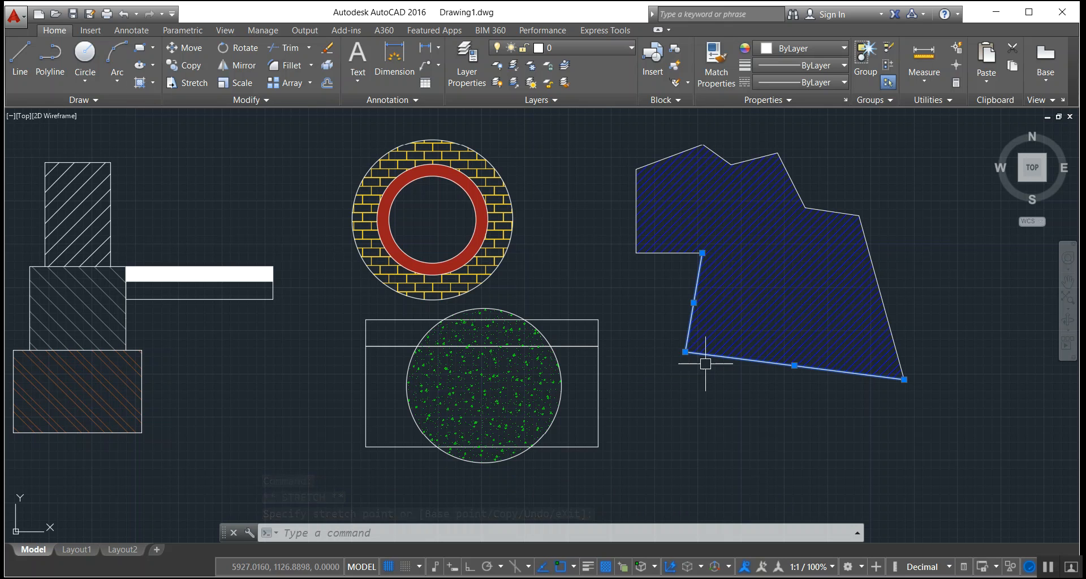
pyautogui.press('Escape')
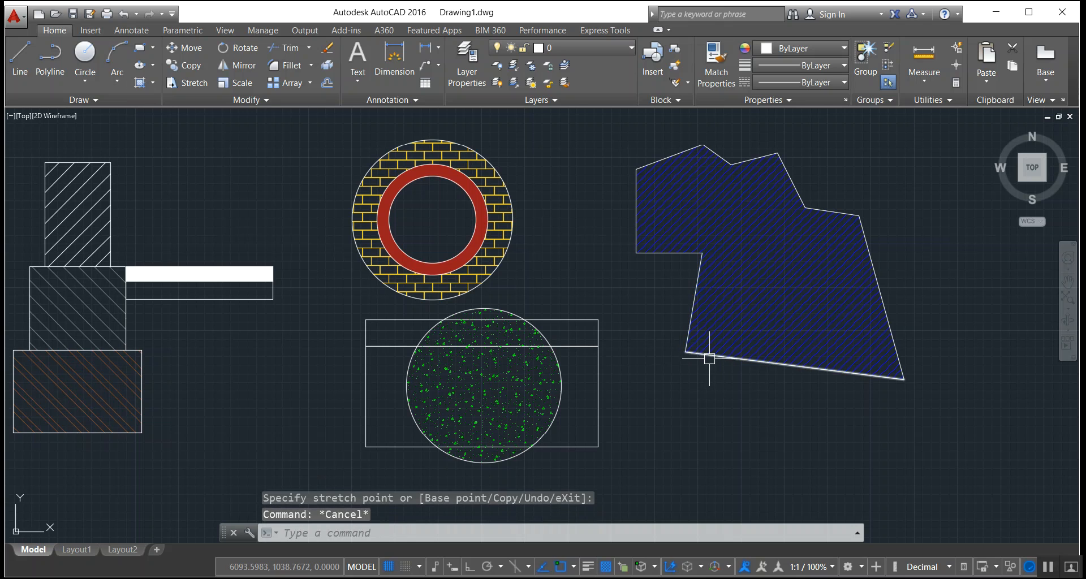
# Step: Try to move the outline's lower edge straight down by its midpoint, and undo that edit
pyautogui.click(791, 367)
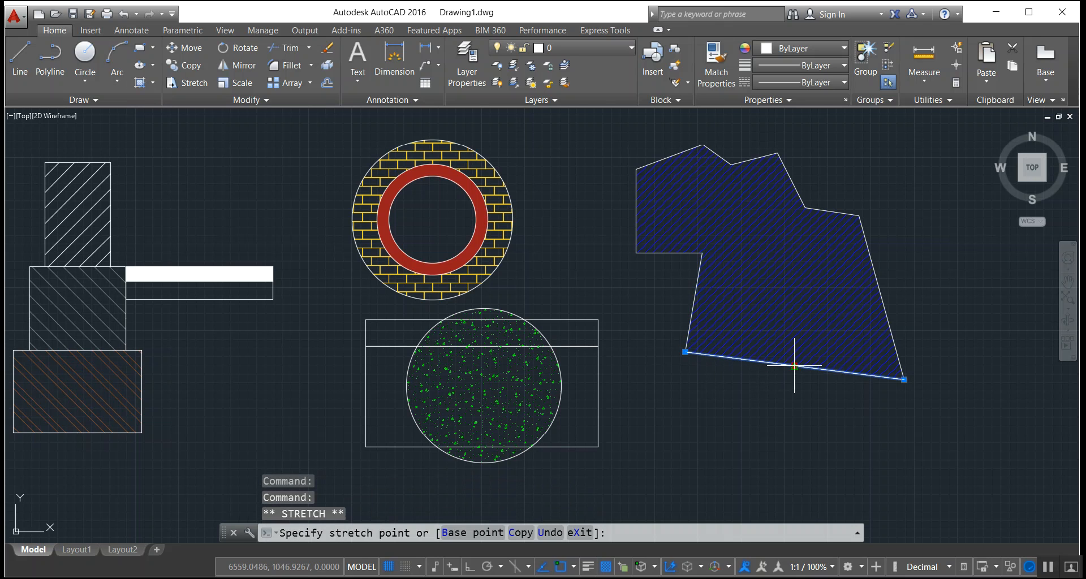
pyautogui.click(794, 410)
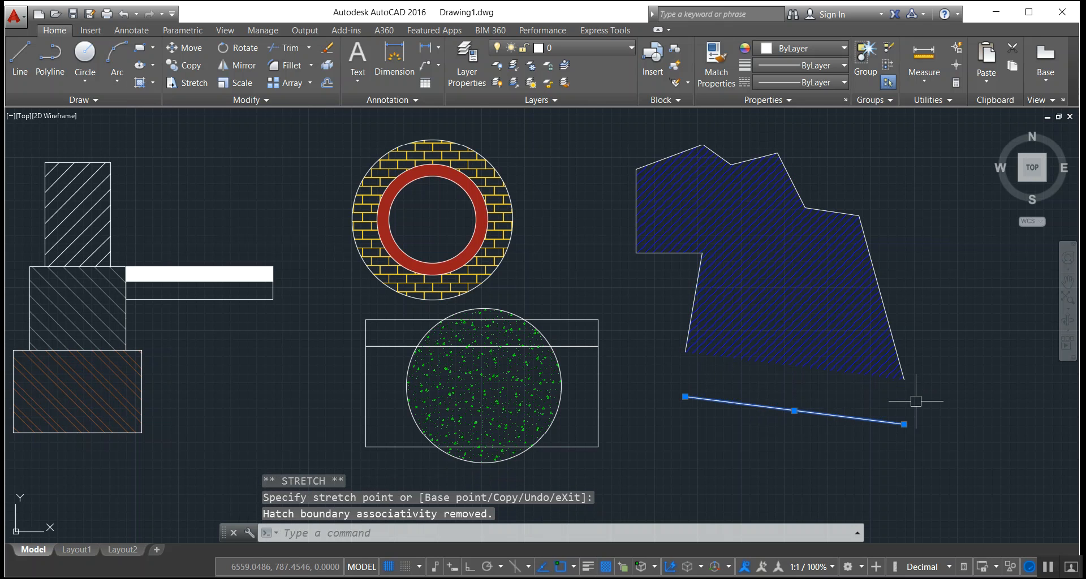
pyautogui.hotkey('ctrl', 'z')
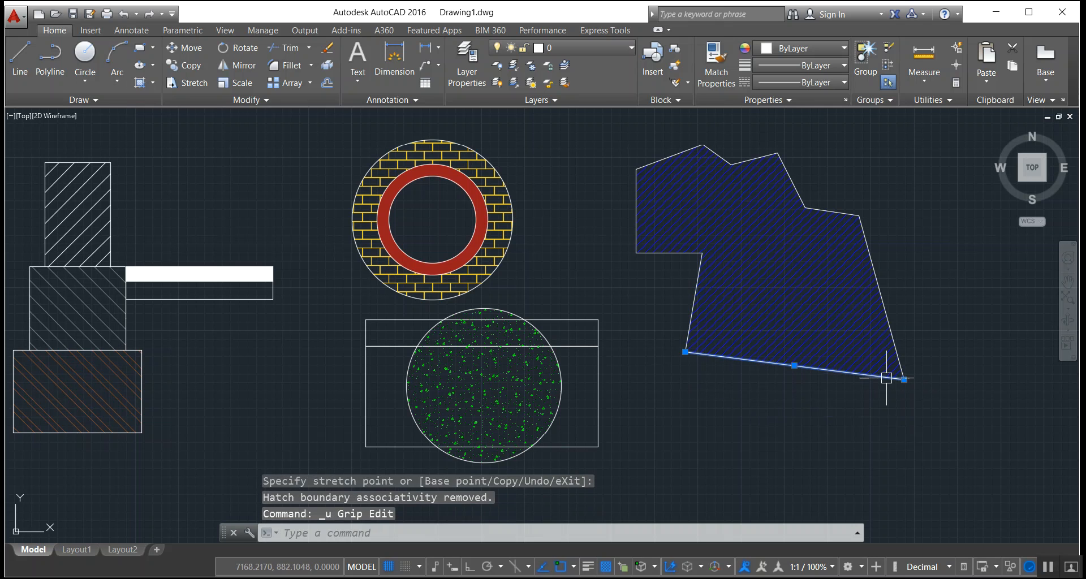
# Step: Stretch the outline's lower-right corner about 295 units further down along the right edge's extension
pyautogui.click(889, 329)
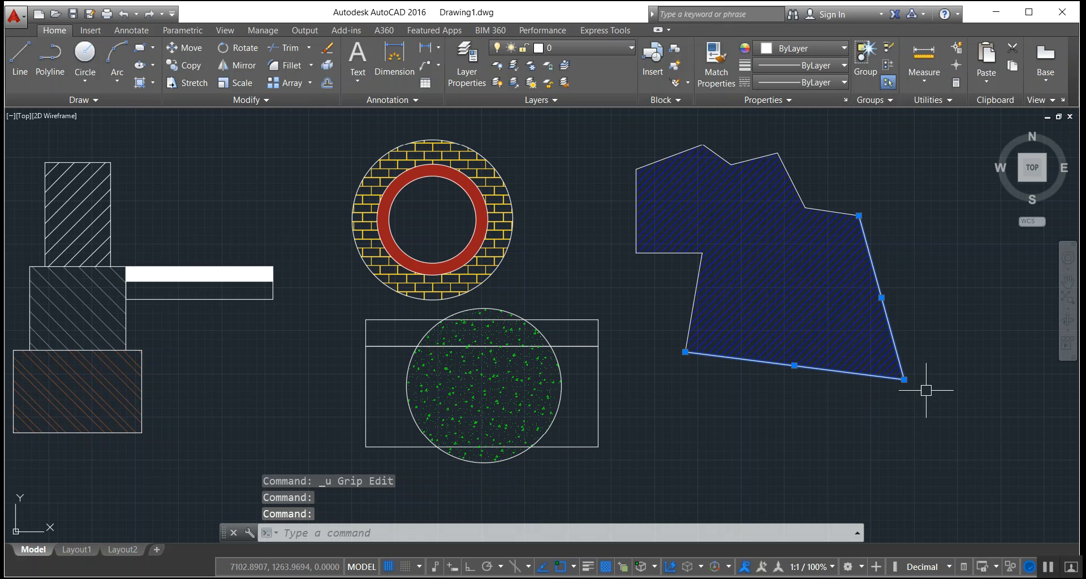
pyautogui.click(903, 379)
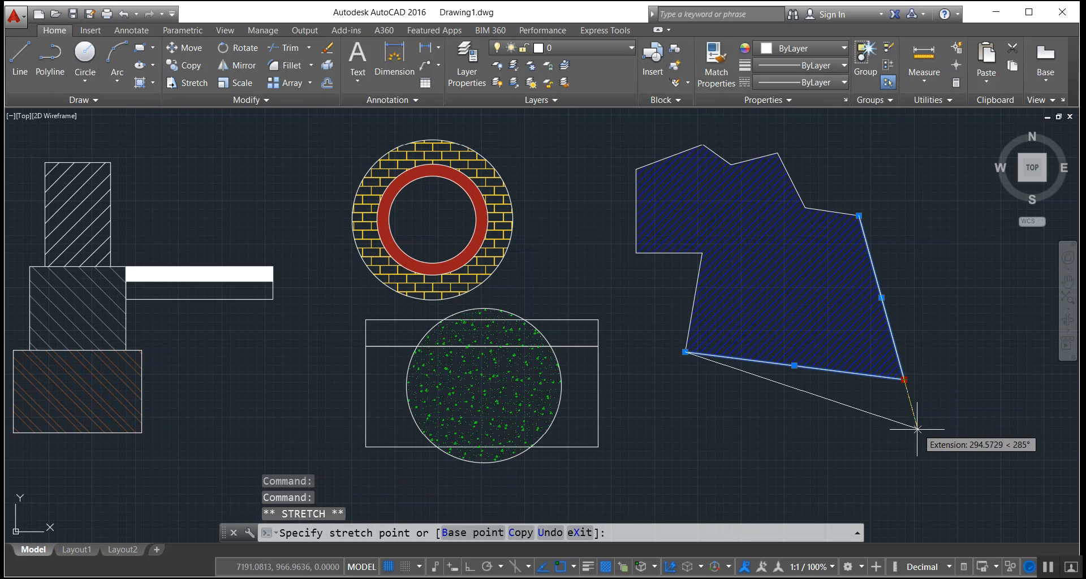
pyautogui.click(916, 429)
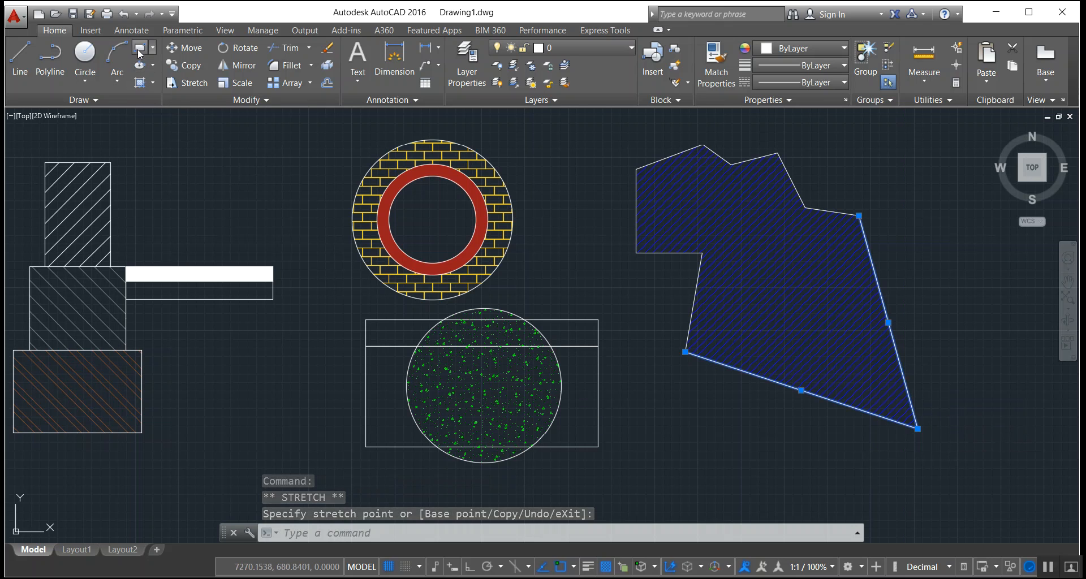
# Step: Draw a small horizontal rectangle below the blue-hatched outline
pyautogui.click(139, 48)
pyautogui.click(660, 450)
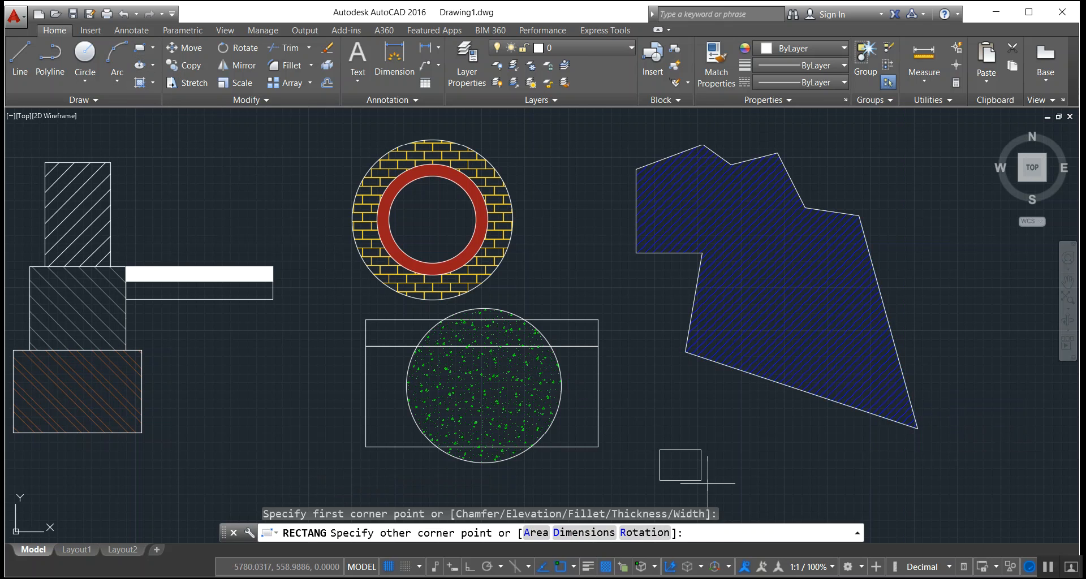
pyautogui.click(782, 494)
# Step: Hatch the small rectangle below the irregular outline with the blue ANSI31 pattern
pyautogui.moveTo(736, 464); pyautogui.dragTo(684, 388, button='middle')
pyautogui.click(137, 83)
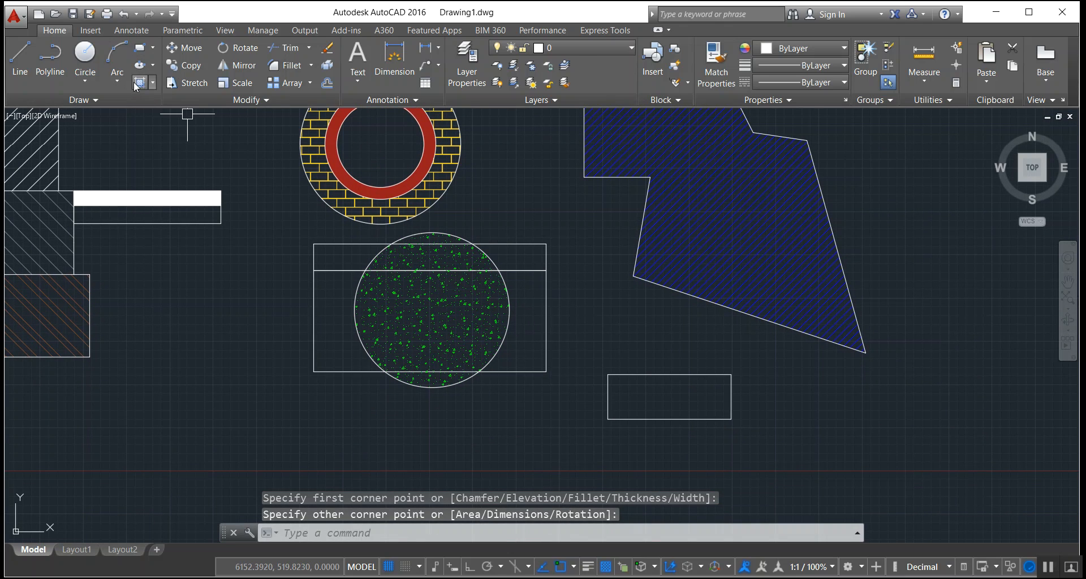
pyautogui.click(648, 401)
pyautogui.click(846, 79)
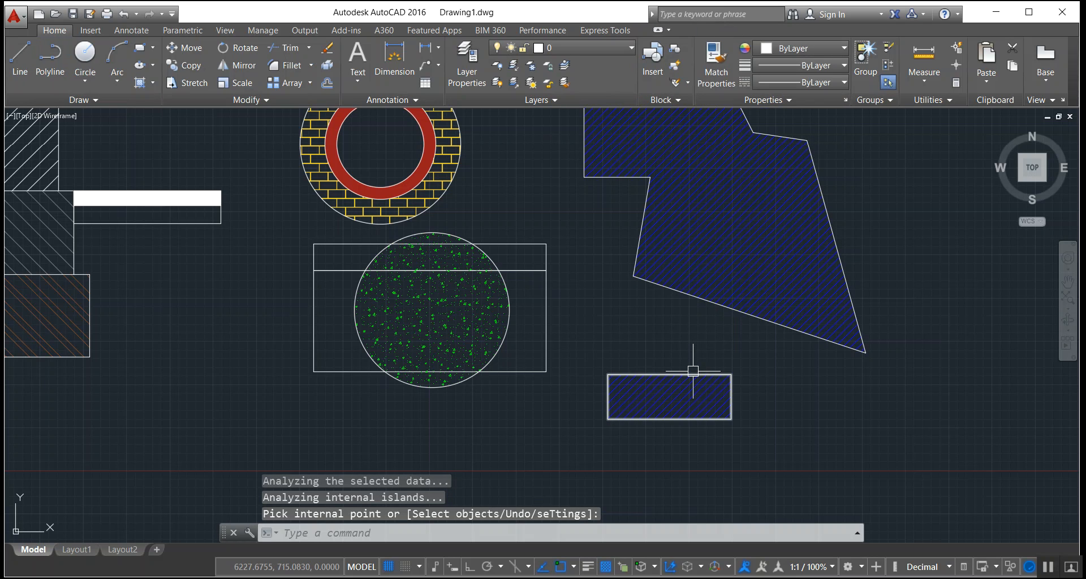
# Step: Enlarge the small hatched rectangle by stretching its upper edge up and its left edge to the left from their midpoints
pyautogui.click(683, 373)
pyautogui.click(669, 375)
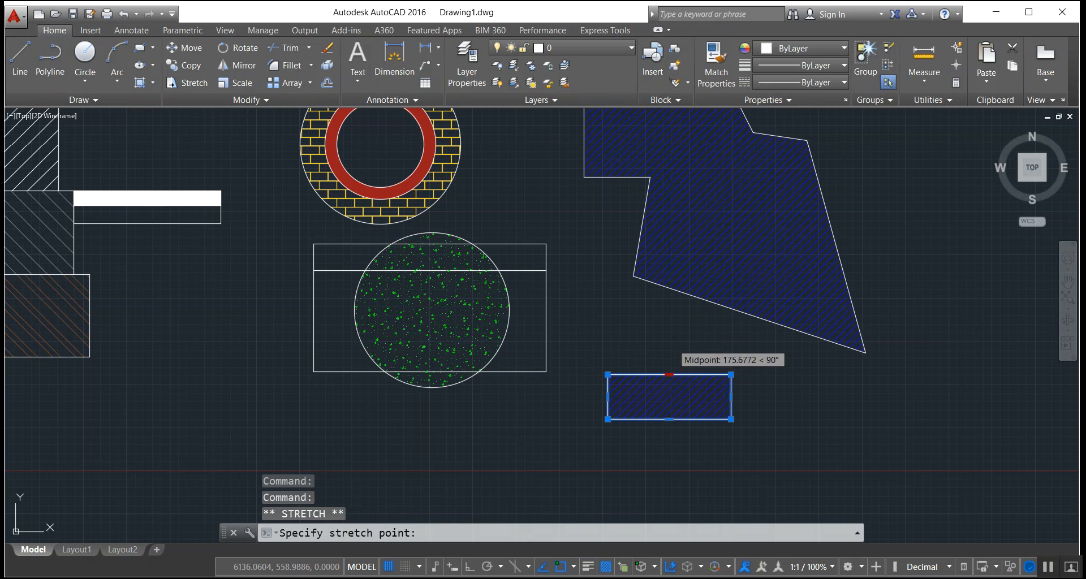
pyautogui.click(669, 343)
pyautogui.click(579, 381)
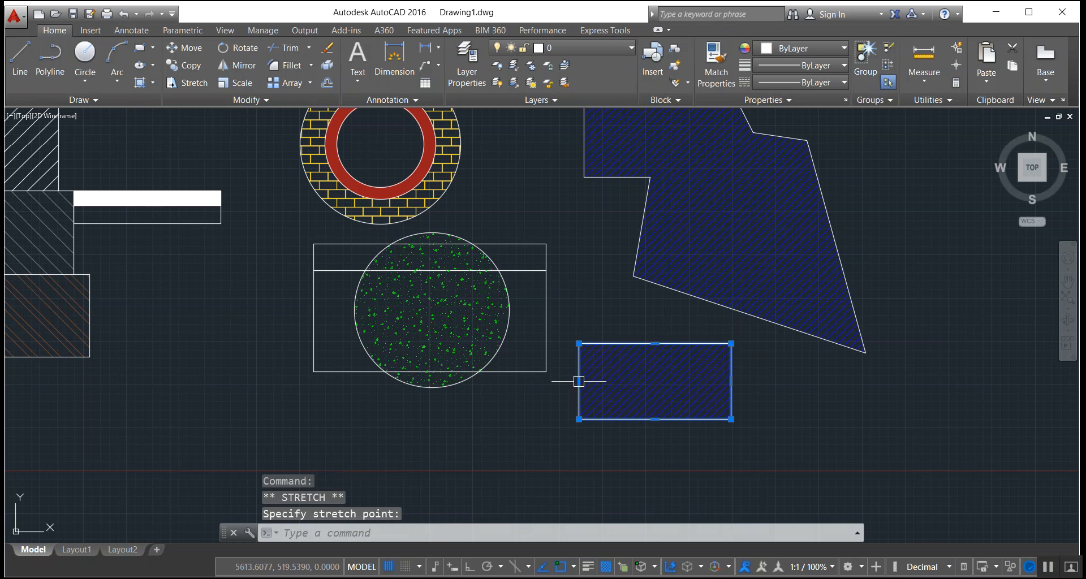
pyautogui.moveTo(628, 422)
pyautogui.mouseDown(button='middle')
pyautogui.moveTo(788, 494)
pyautogui.moveTo(755, 499)
pyautogui.mouseUp(button='middle')
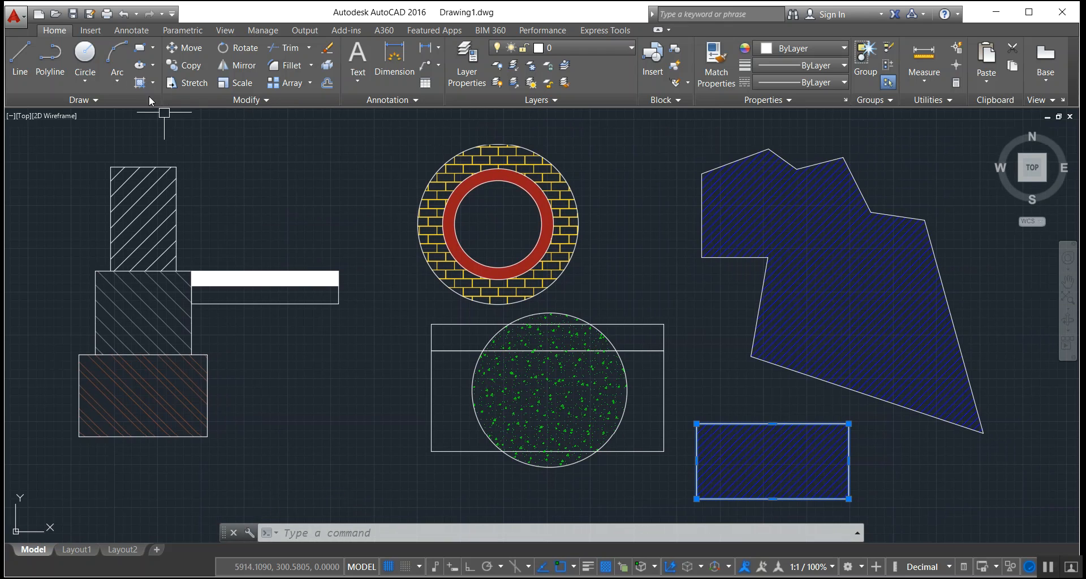
# Step: Stretch the upper end of the topmost section in the stacked sections straight upward, with Ortho turned on
pyautogui.click(173, 86)
pyautogui.click(242, 195)
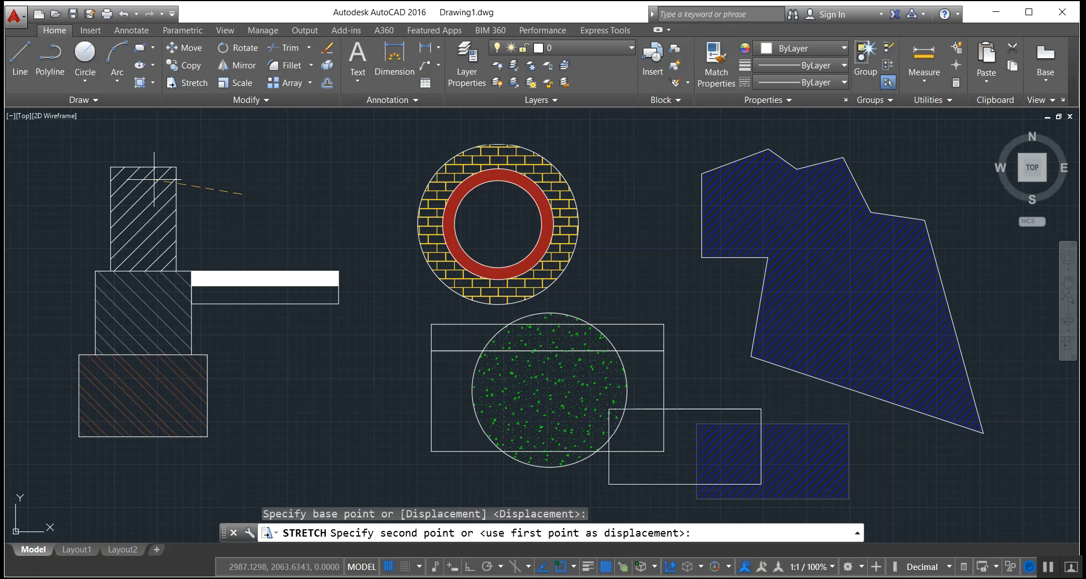
pyautogui.click(188, 89)
pyautogui.click(206, 188)
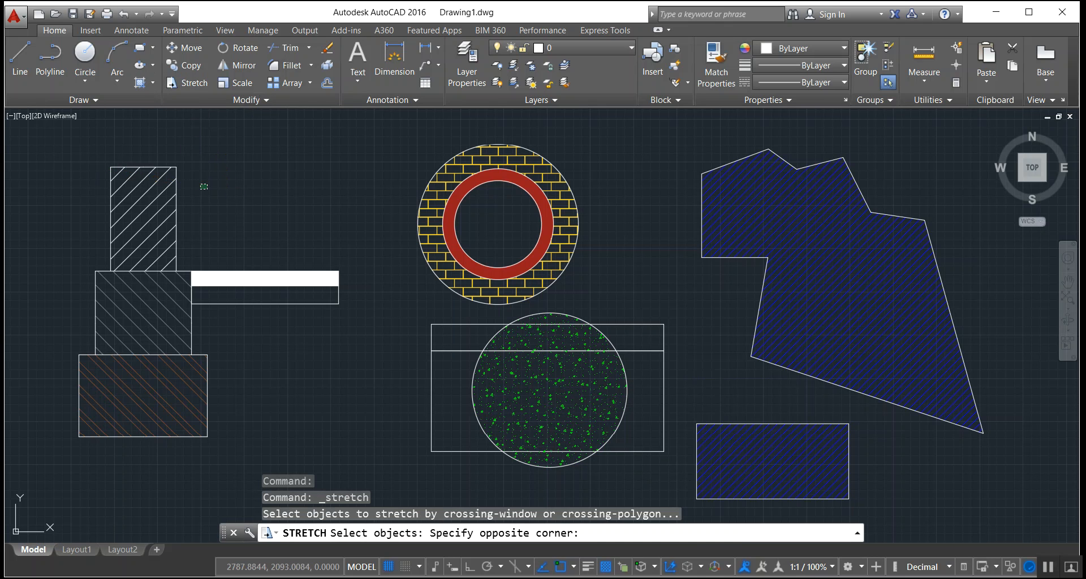
pyautogui.click(85, 128)
pyautogui.press('Return')
pyautogui.click(261, 198)
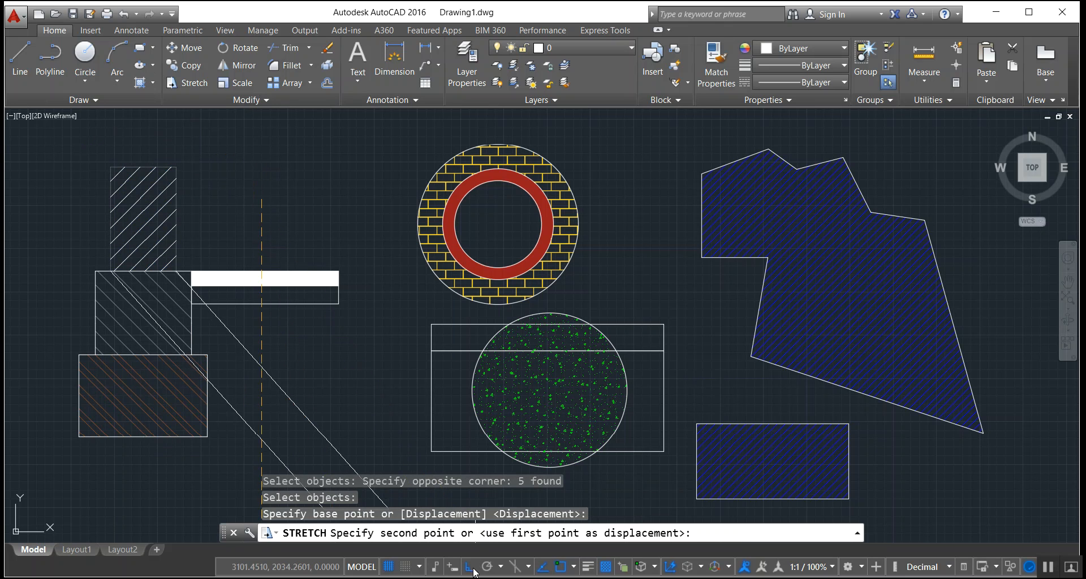
pyautogui.click(469, 567)
pyautogui.click(273, 144)
pyautogui.moveTo(273, 155); pyautogui.dragTo(292, 192, button='middle')
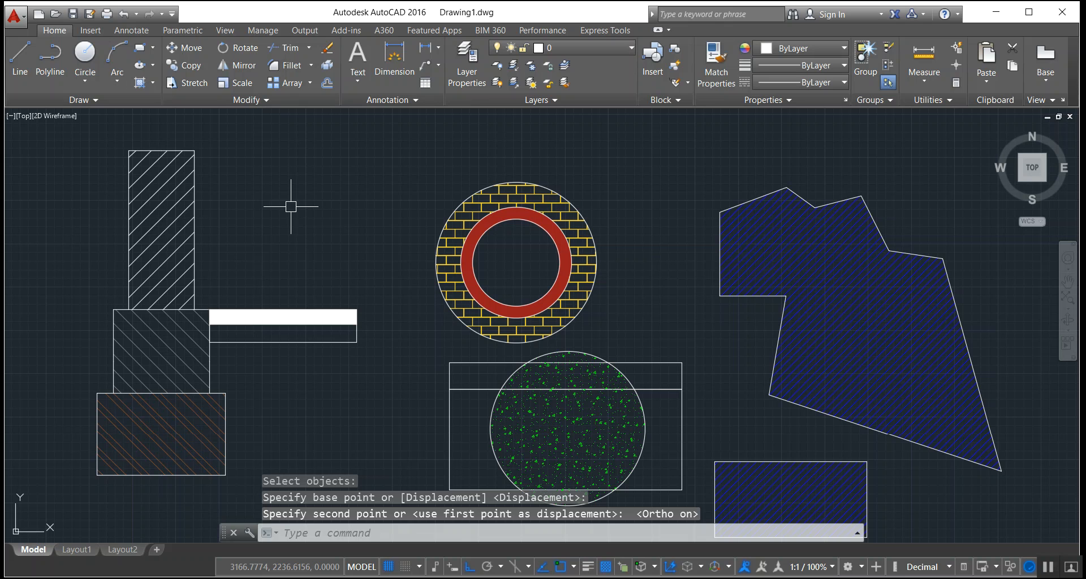
pyautogui.scroll(2, 297, 226)
pyautogui.moveTo(302, 228)
pyautogui.mouseDown(button='middle')
pyautogui.moveTo(308, 194)
pyautogui.moveTo(308, 247)
pyautogui.moveTo(305, 235)
pyautogui.moveTo(298, 243)
pyautogui.mouseUp(button='middle')
pyautogui.scroll(-4, 307, 193)
pyautogui.scroll(2, 307, 209)
pyautogui.scroll(-2, 313, 237)
pyautogui.scroll(2, 311, 236)
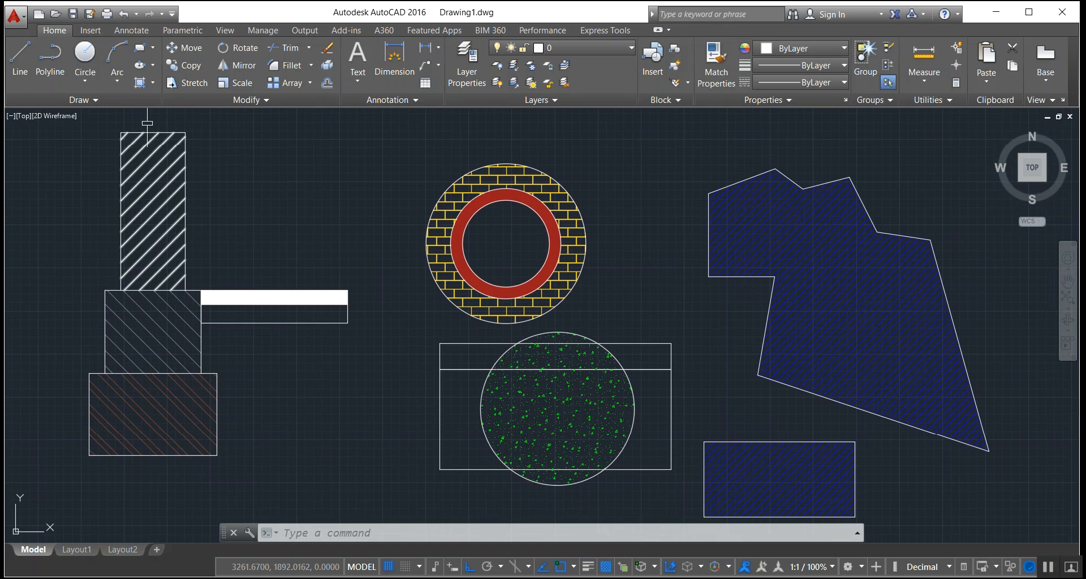
pyautogui.click(153, 83)
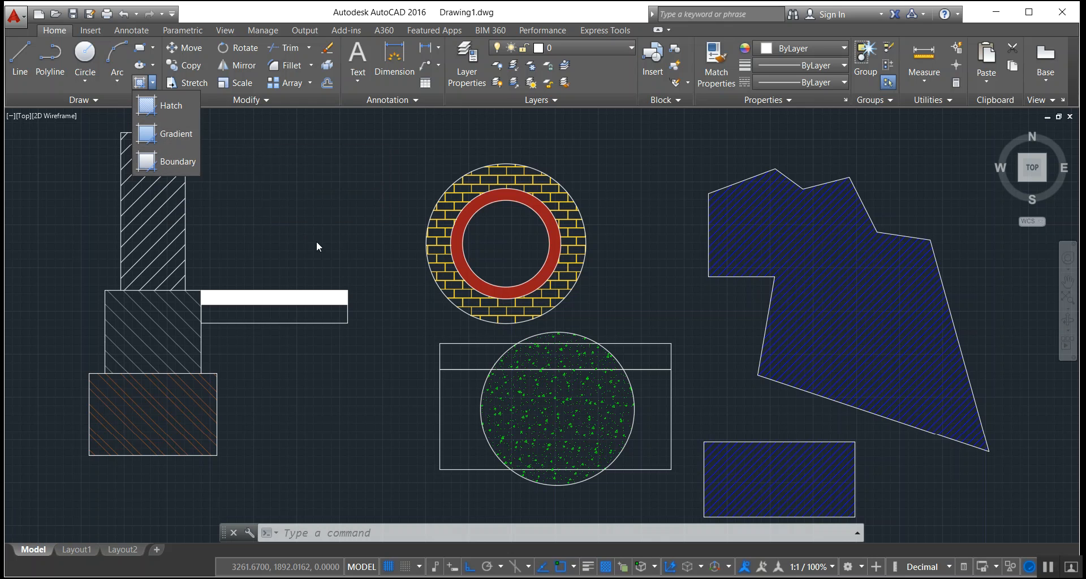
pyautogui.scroll(-5, 322, 243)
pyautogui.scroll(3, 486, 260)
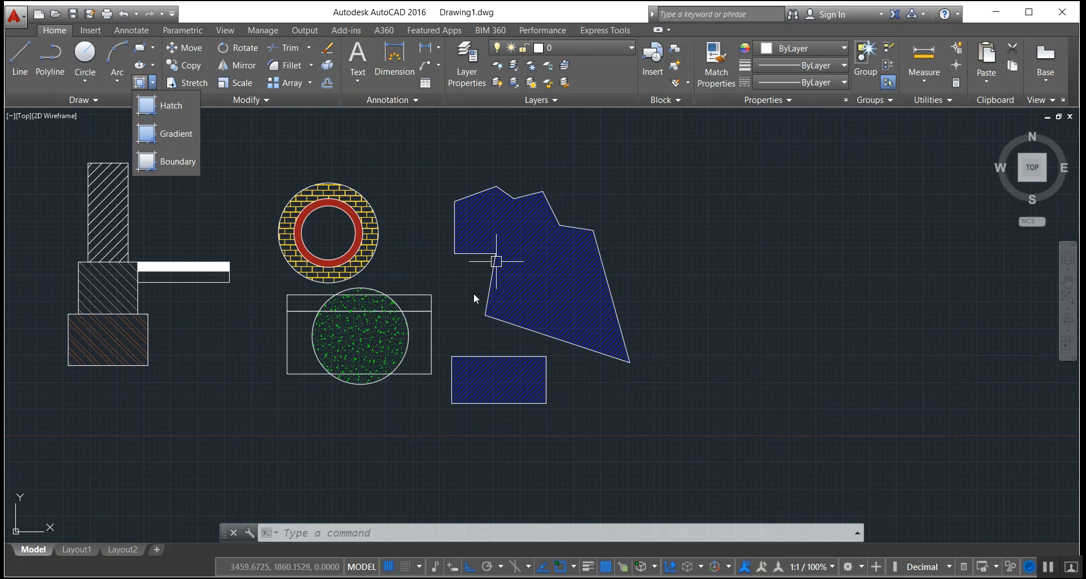
pyautogui.click(314, 146)
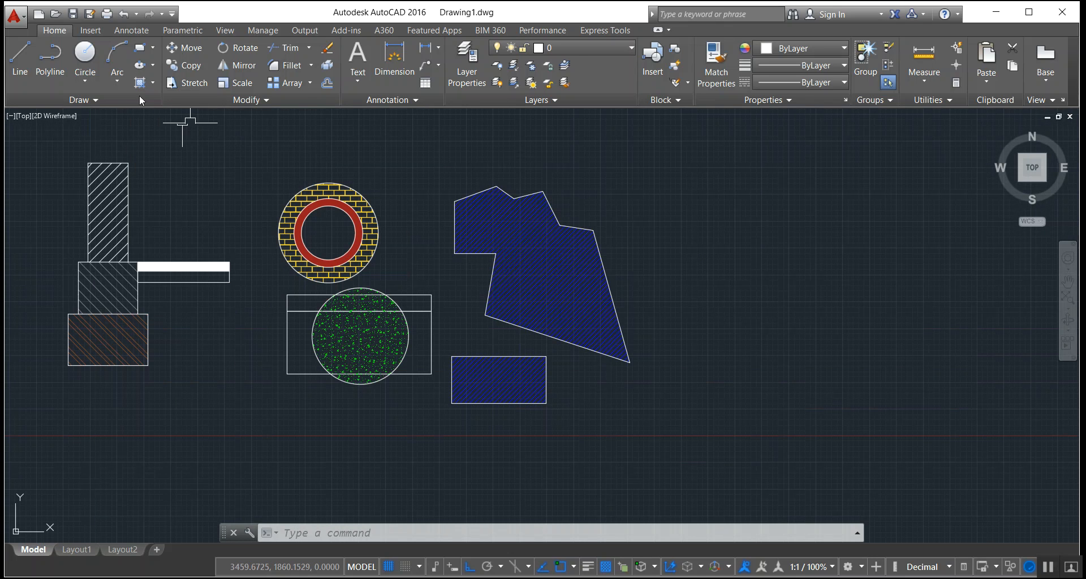
# Step: Draw a large closed freeform spline to the right of the blue-hatched outline, turning Ortho off for the curved points
pyautogui.click(115, 83)
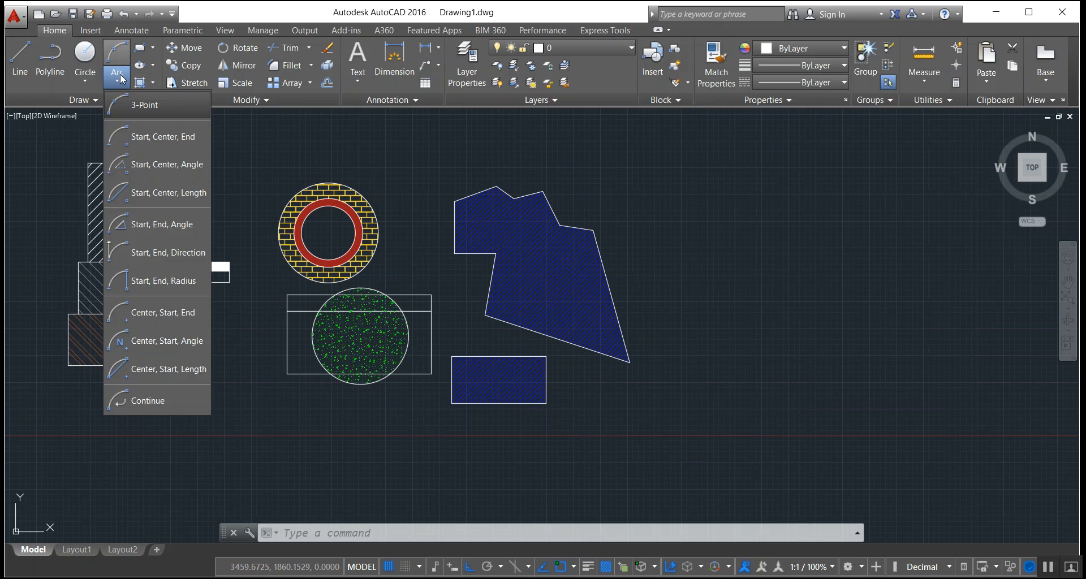
pyautogui.click(72, 105)
pyautogui.click(14, 116)
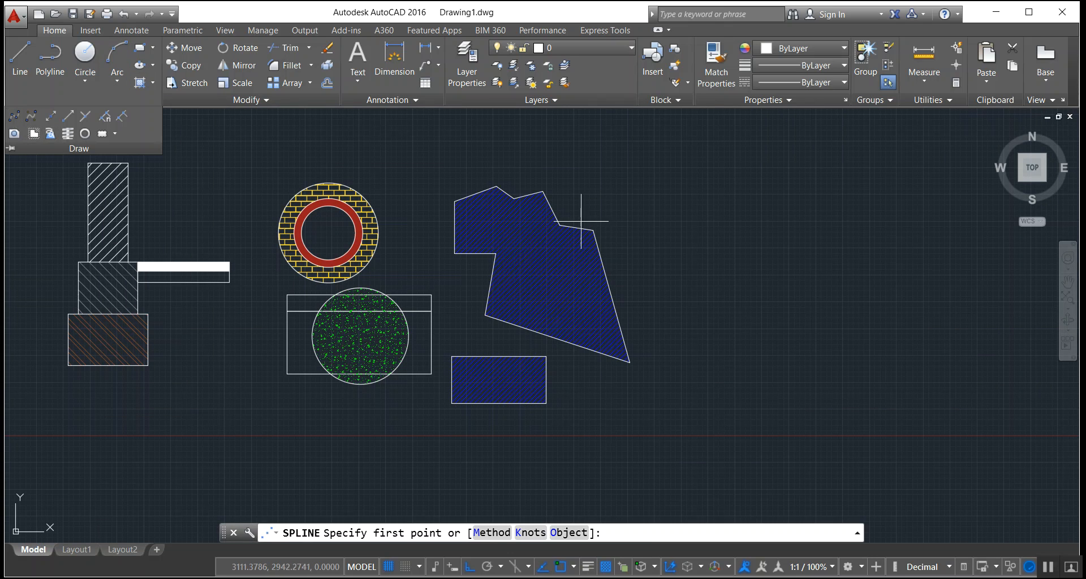
pyautogui.click(669, 274)
pyautogui.click(670, 197)
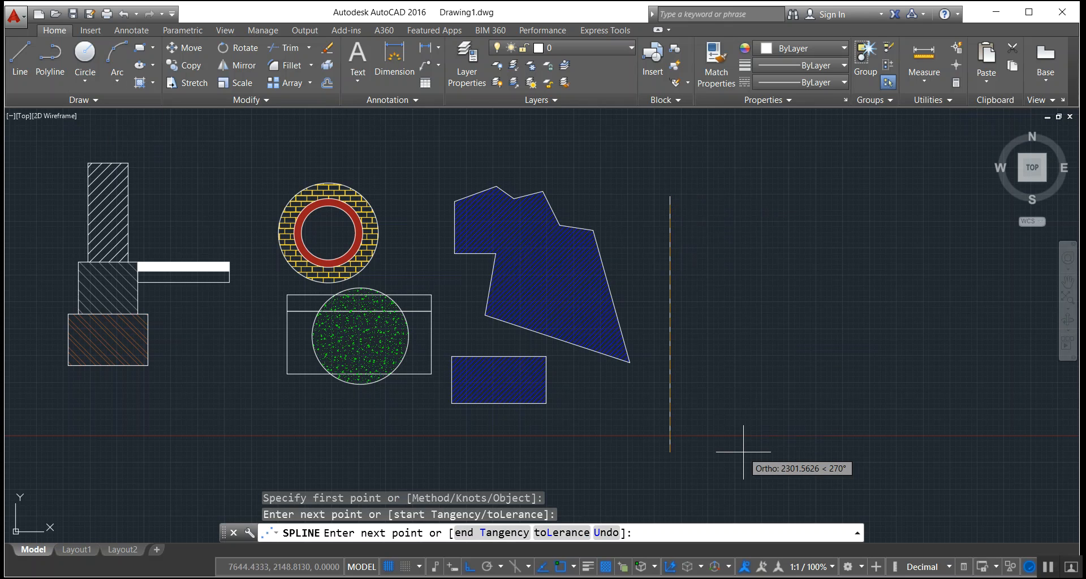
pyautogui.click(470, 567)
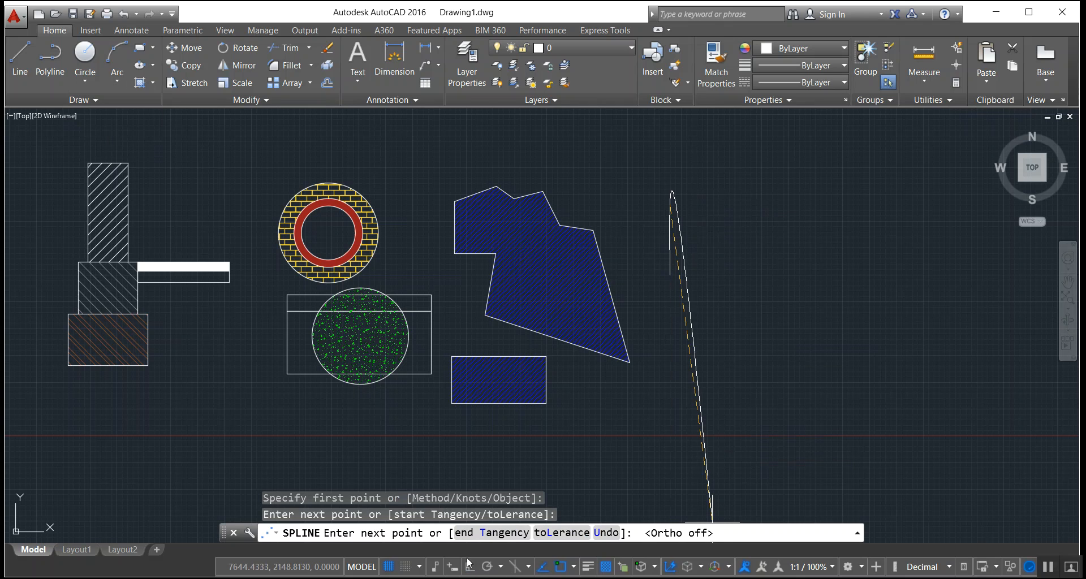
pyautogui.click(863, 173)
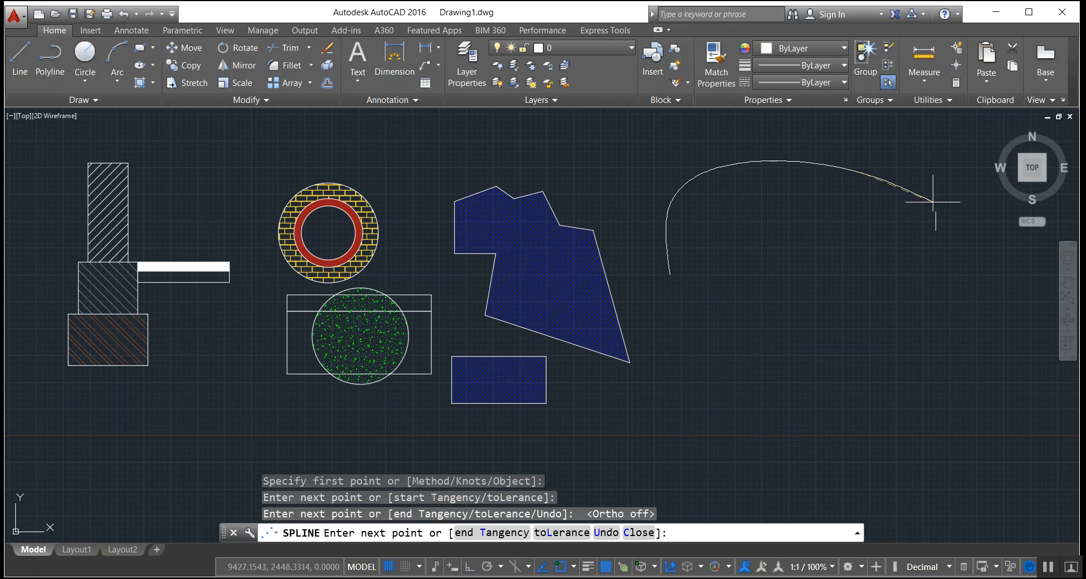
pyautogui.click(940, 195)
pyautogui.click(956, 390)
pyautogui.click(891, 445)
pyautogui.click(757, 429)
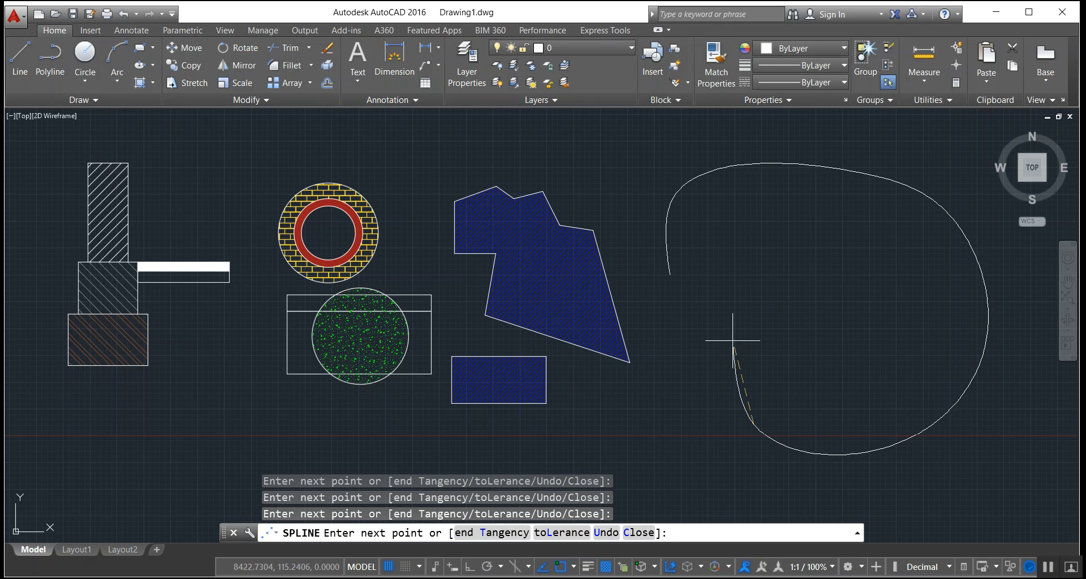
pyautogui.rightClick(720, 309)
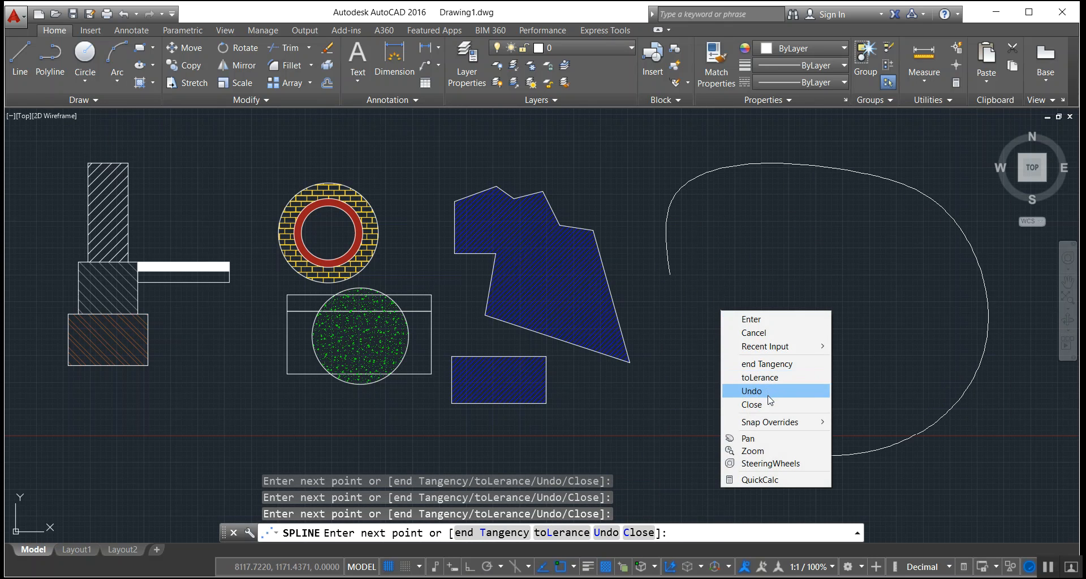
pyautogui.click(805, 400)
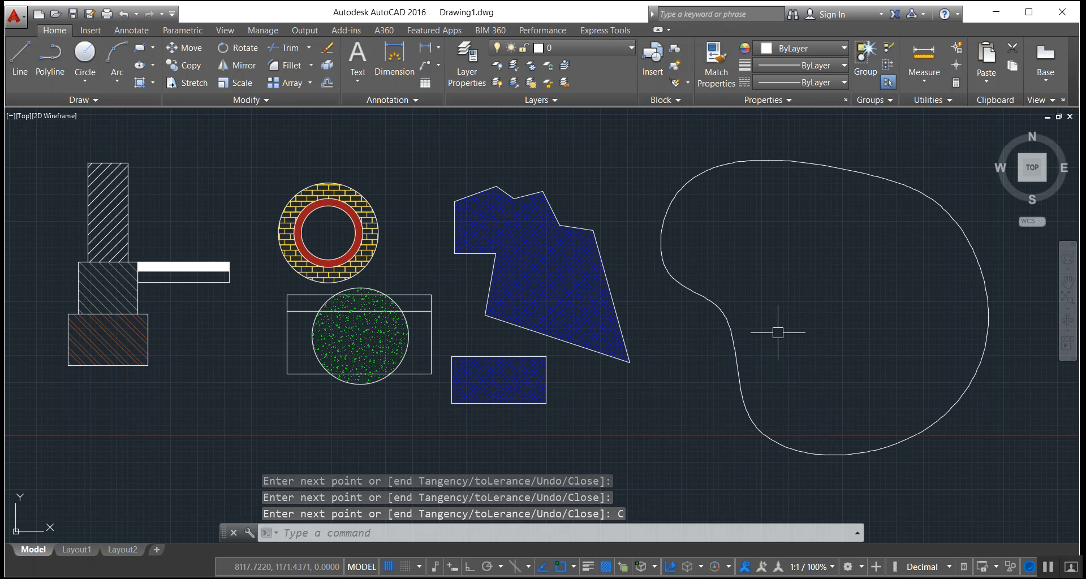
# Step: Try a solid blue hatch inside the closed spline, and erase that fill
pyautogui.click(151, 83)
pyautogui.click(154, 106)
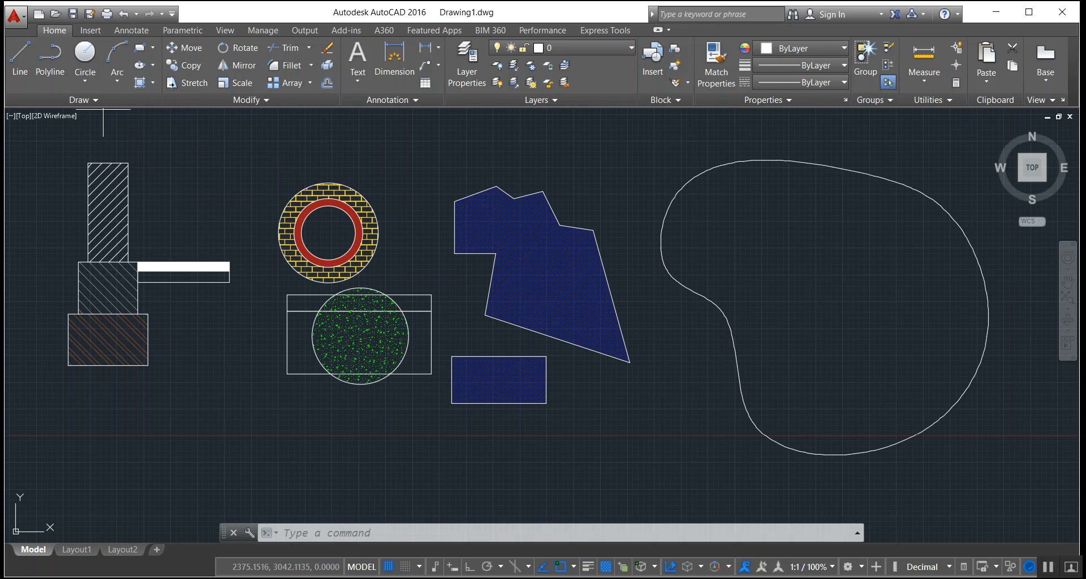
pyautogui.click(725, 259)
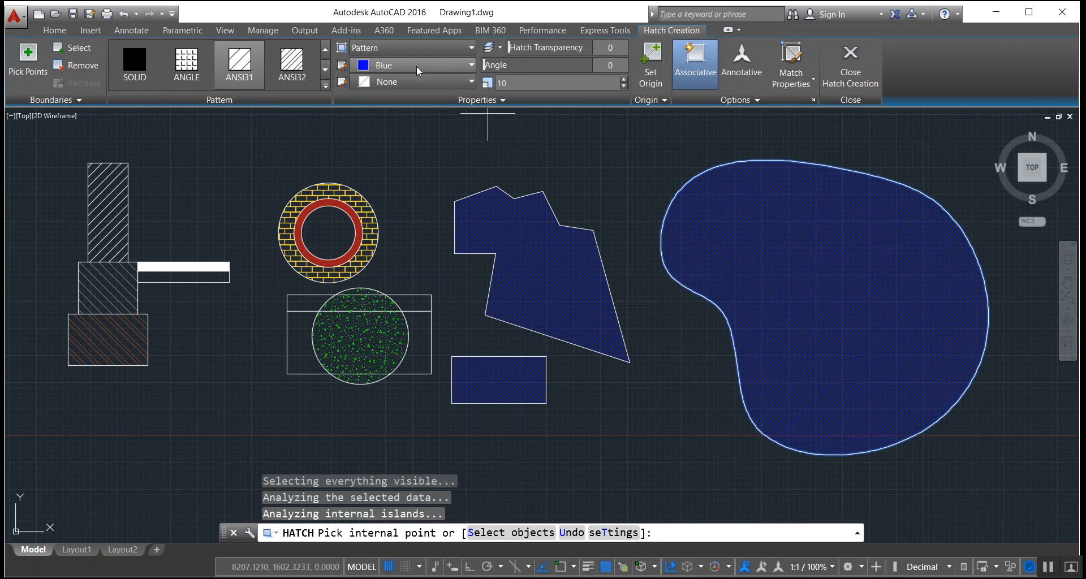
pyautogui.click(140, 64)
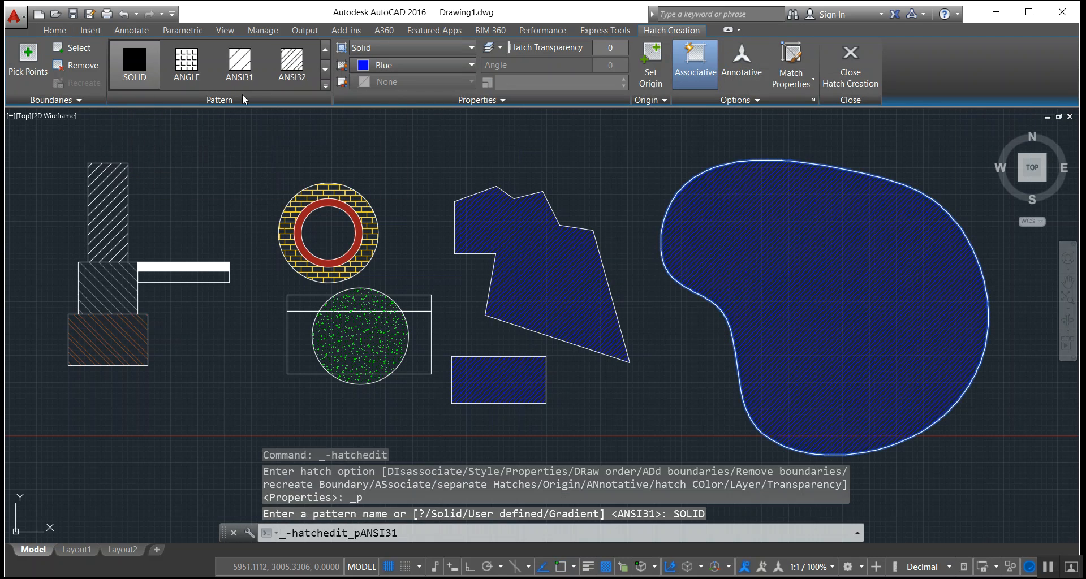
pyautogui.press('Return')
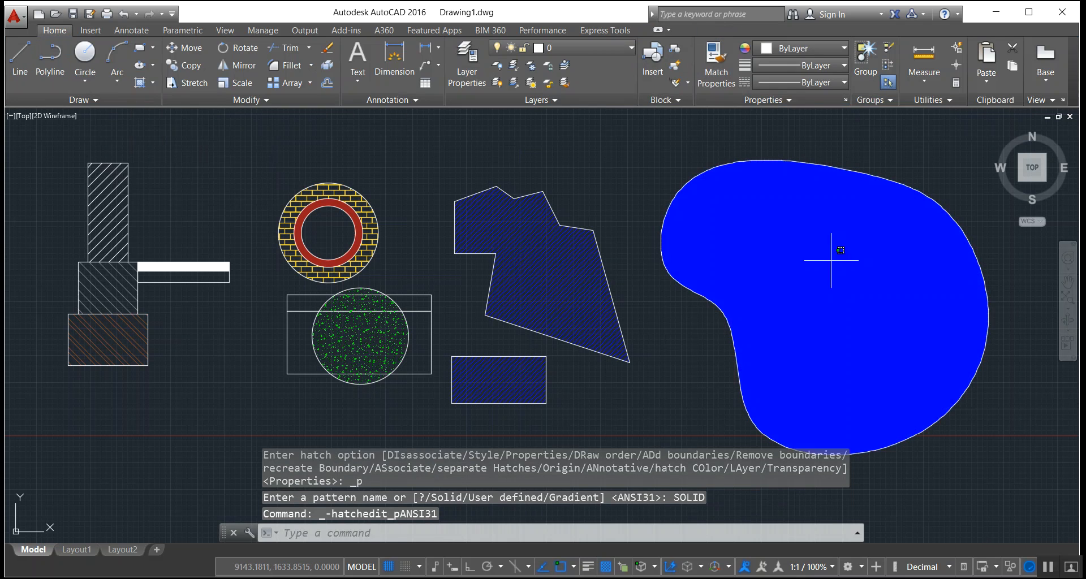
pyautogui.click(833, 247)
pyautogui.press('Delete')
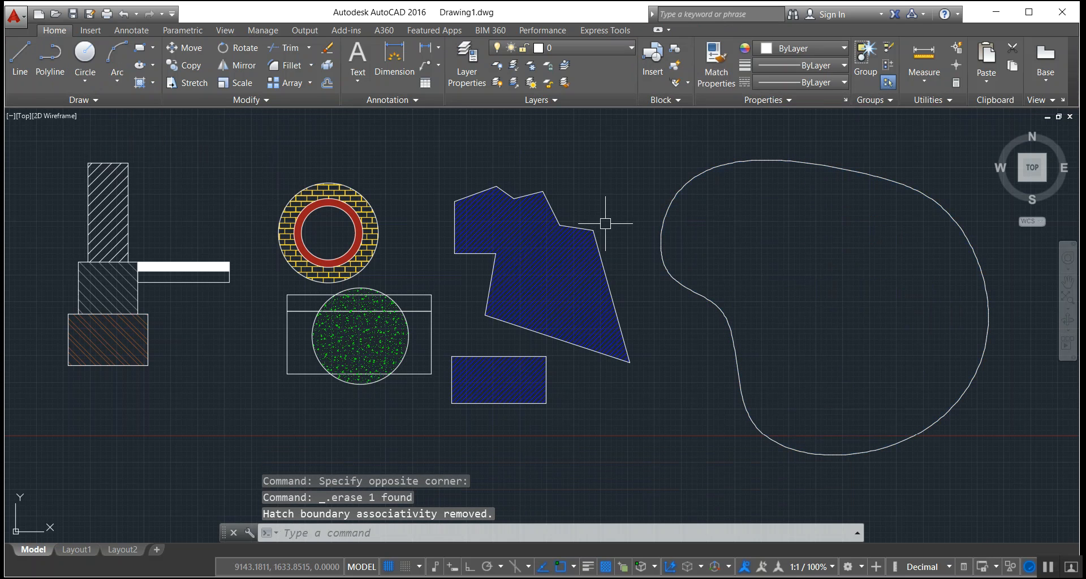
# Step: Fill the closed spline with a GR_LINEAR gradient from blue to white
pyautogui.click(151, 83)
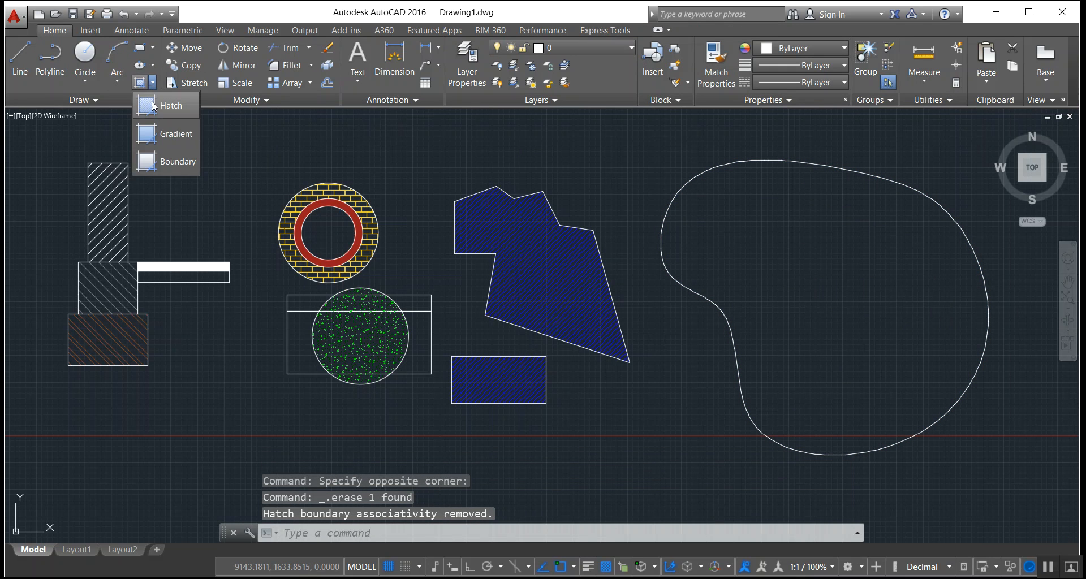
pyautogui.click(162, 140)
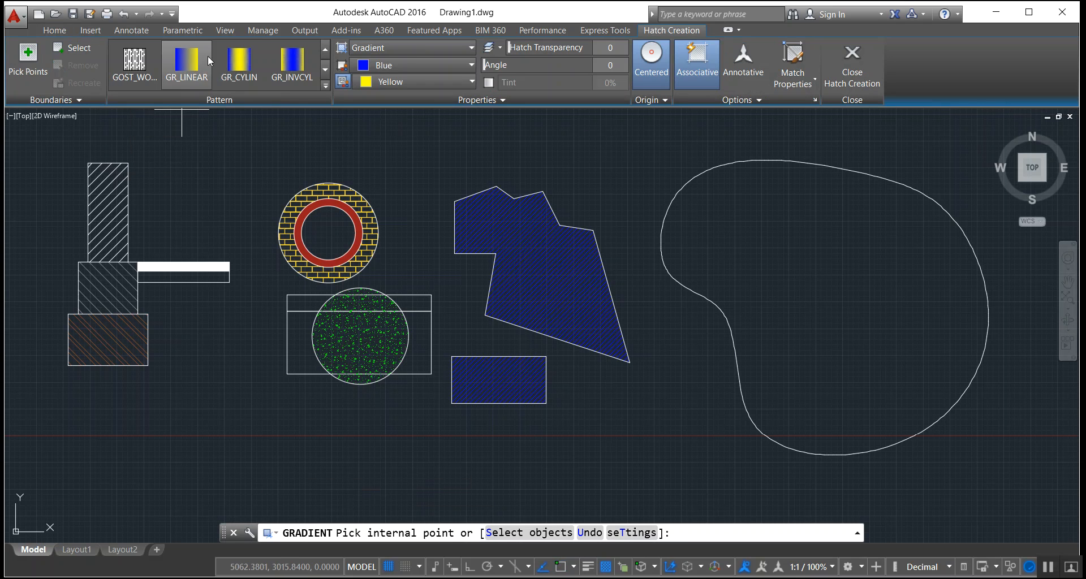
pyautogui.click(809, 285)
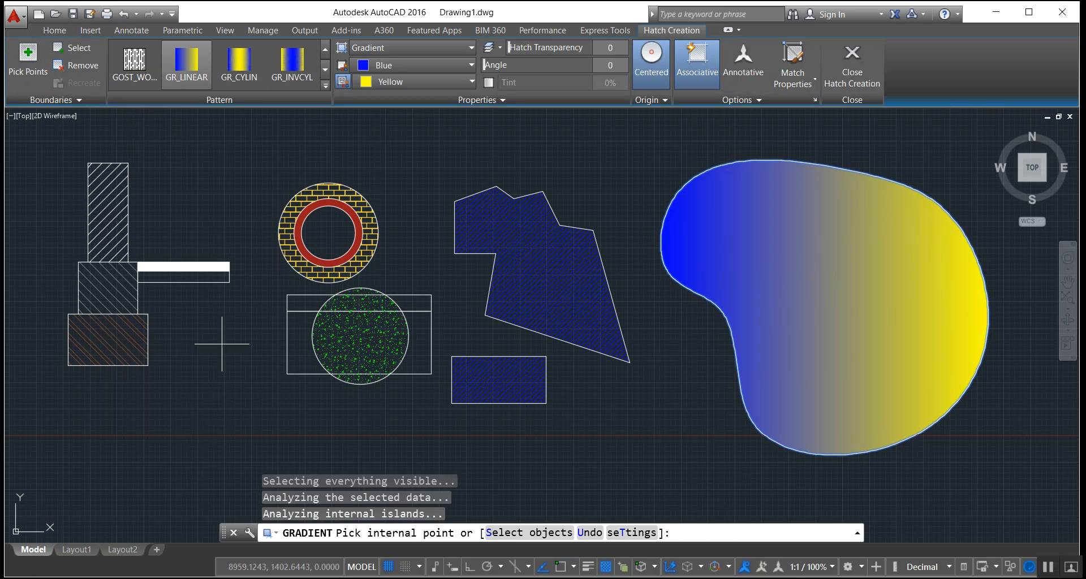
pyautogui.click(404, 85)
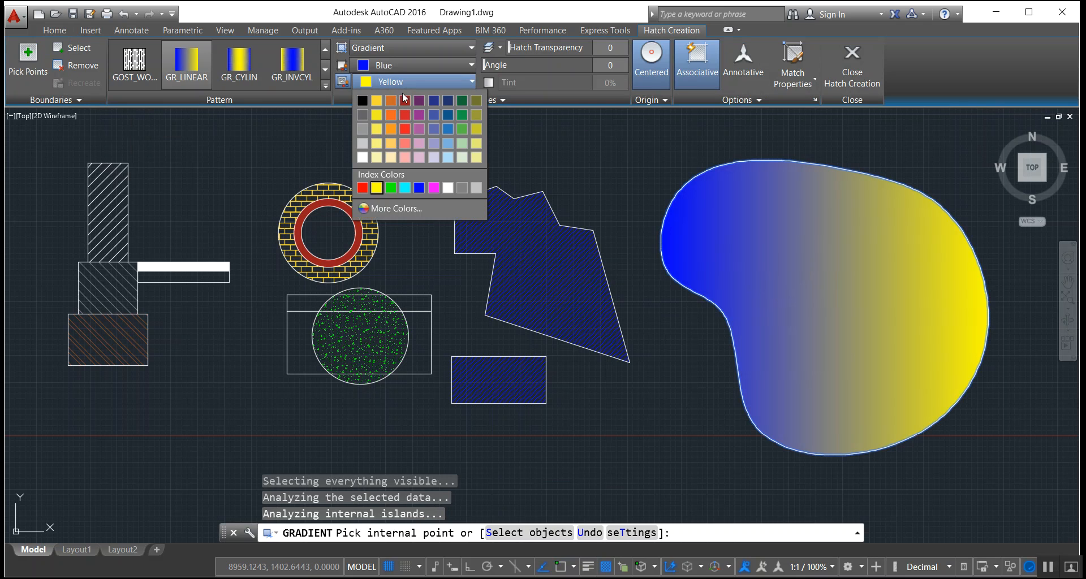
pyautogui.click(447, 188)
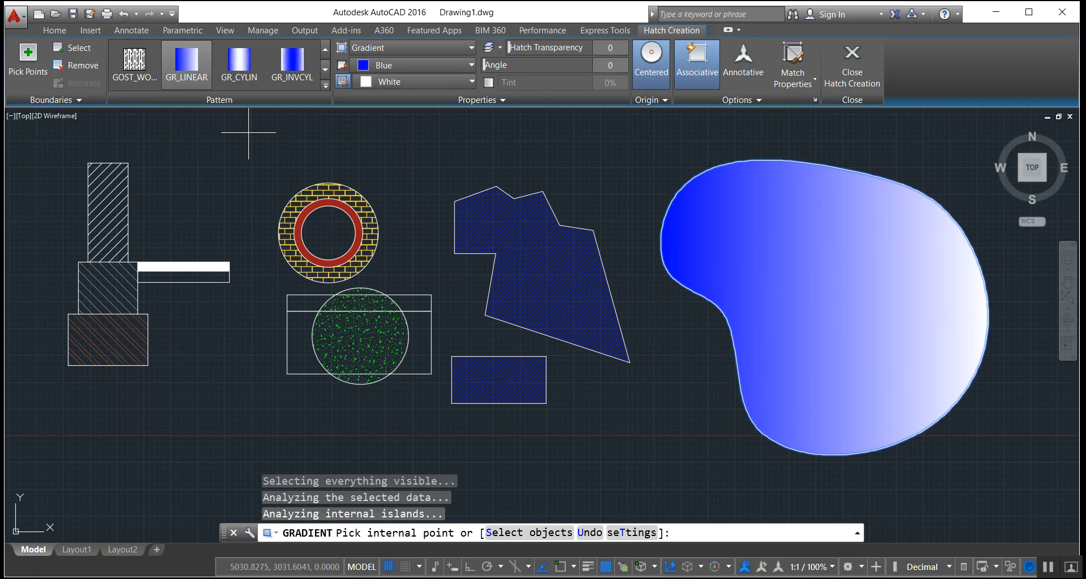
# Step: Try other gradient patterns such as GR_CURVED on the spline fill, and settle on GR_SPHER
pyautogui.click(325, 69)
pyautogui.click(300, 70)
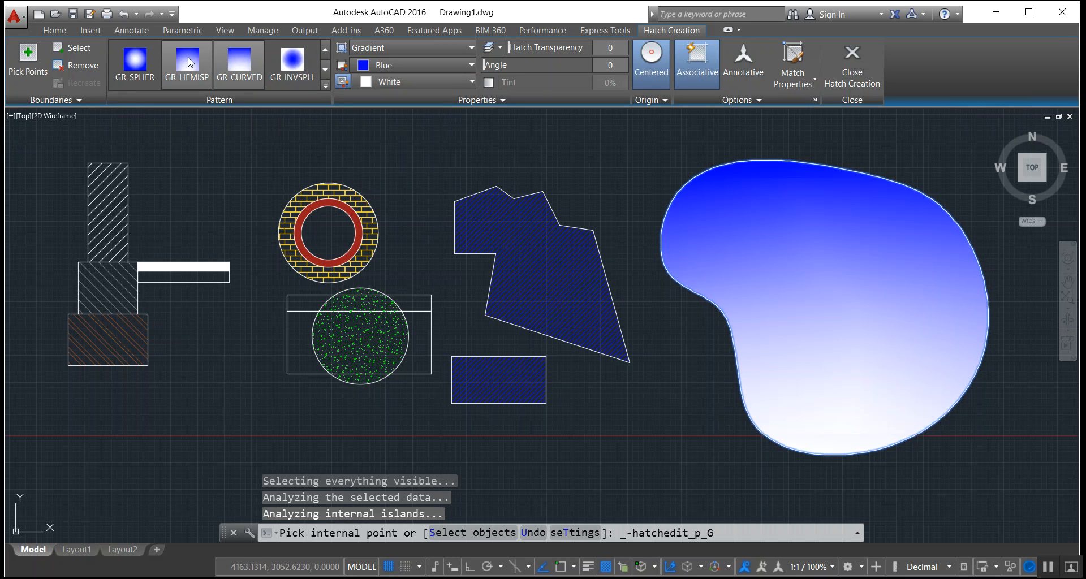
pyautogui.click(176, 56)
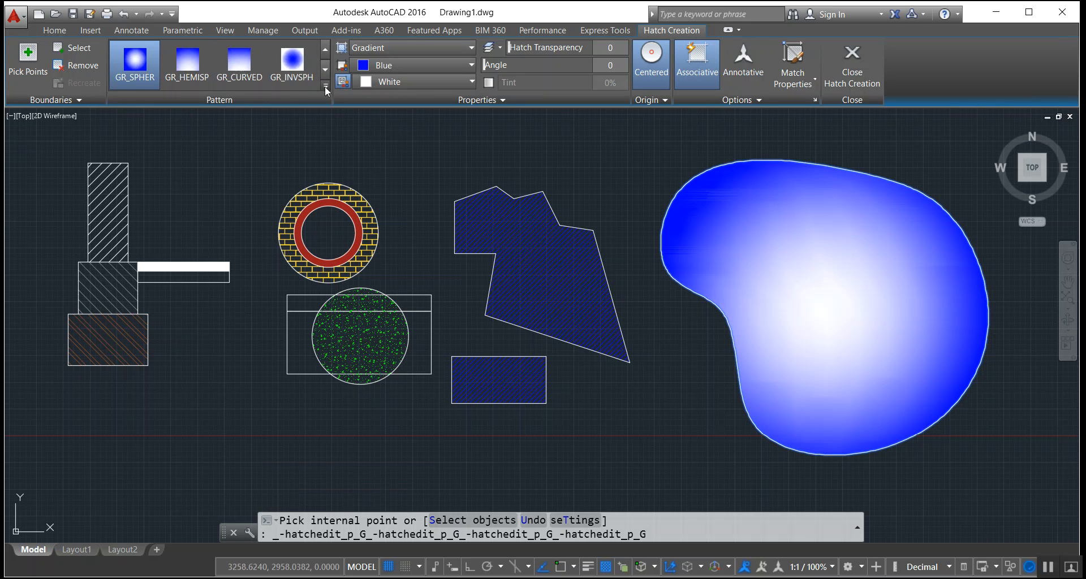
pyautogui.click(325, 85)
pyautogui.click(326, 89)
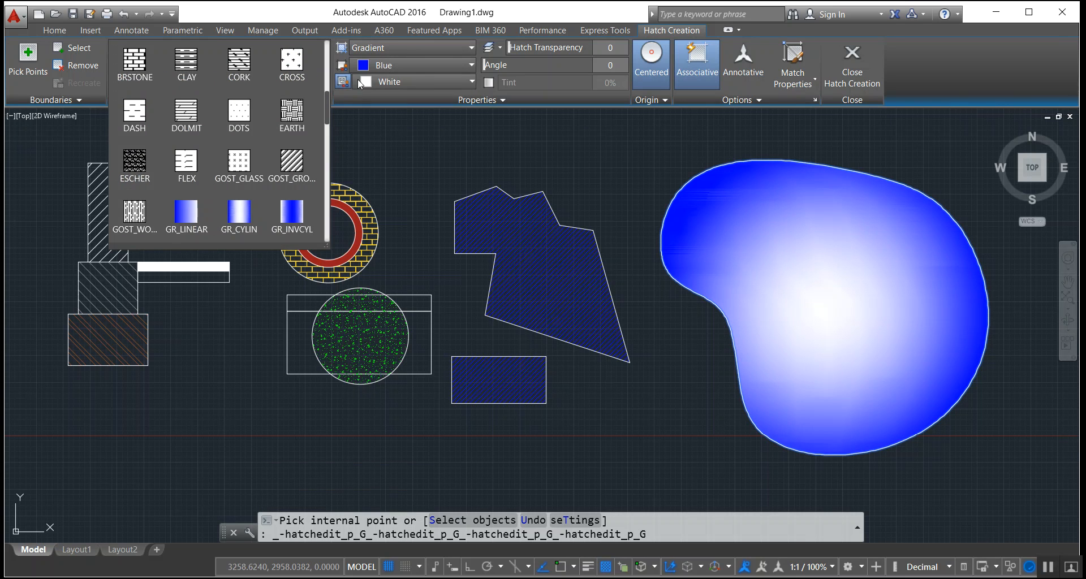
# Step: Set the first colour of the spline's gradient fill to the yellow 248,215,49
pyautogui.click(427, 69)
pyautogui.click(427, 70)
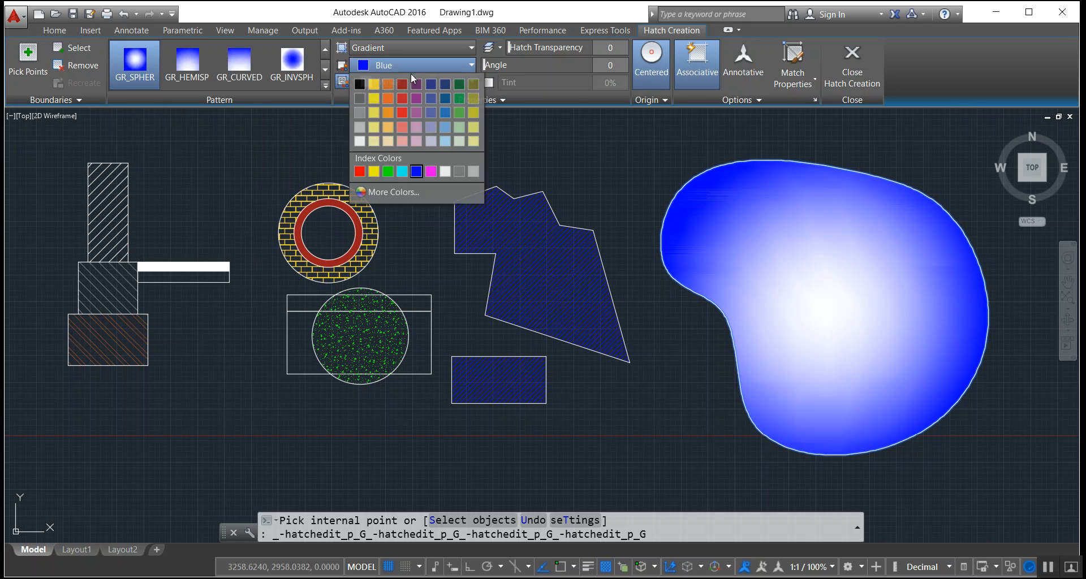
pyautogui.click(378, 86)
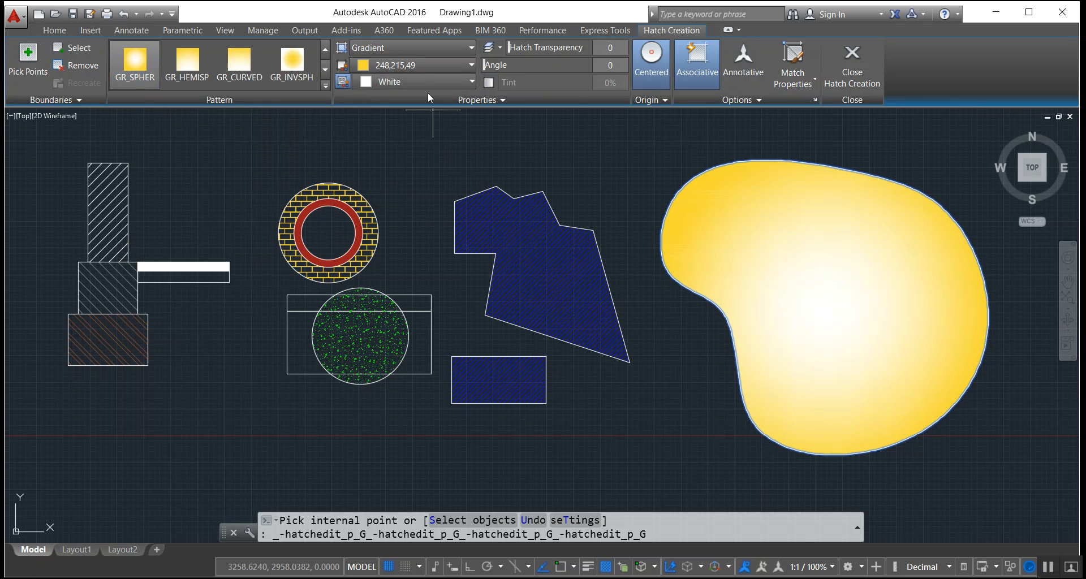